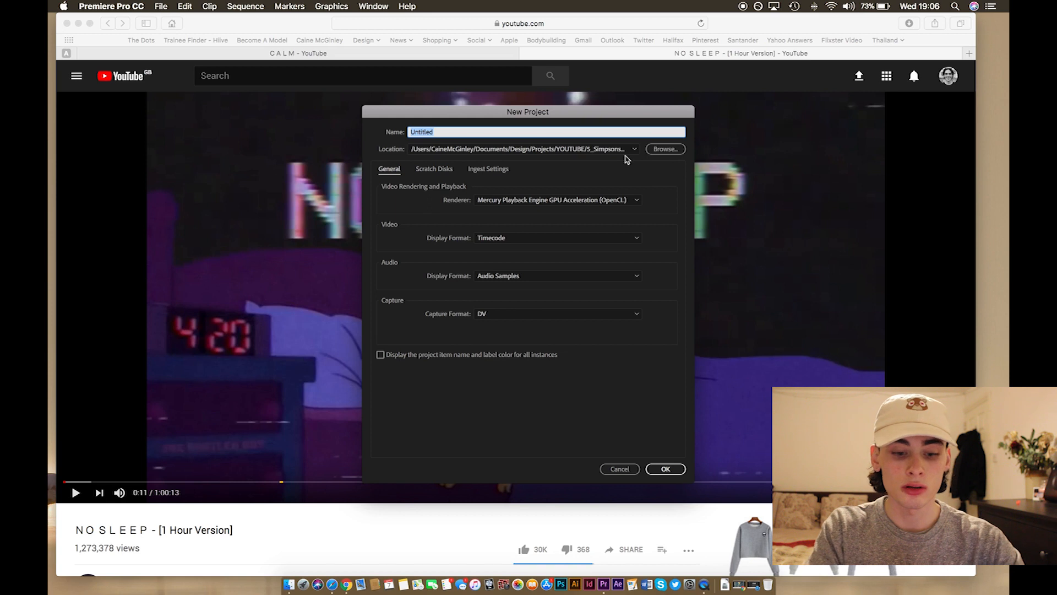
Name the new project SimpsonsWave2 and create it with the other settings left at their defaults.
{"action": "type", "text": "Simsp"}
{"action": "key", "text": "BackSpace"}
{"action": "key", "text": "BackSpace"}
{"action": "type", "text": "psonsWave"}
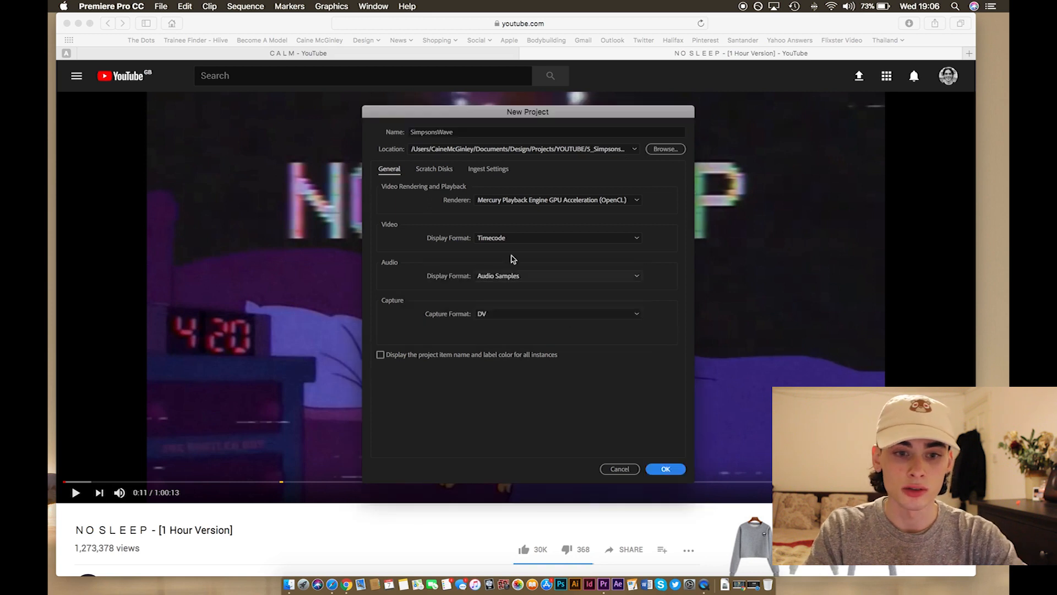
{"action": "type", "text": "2"}
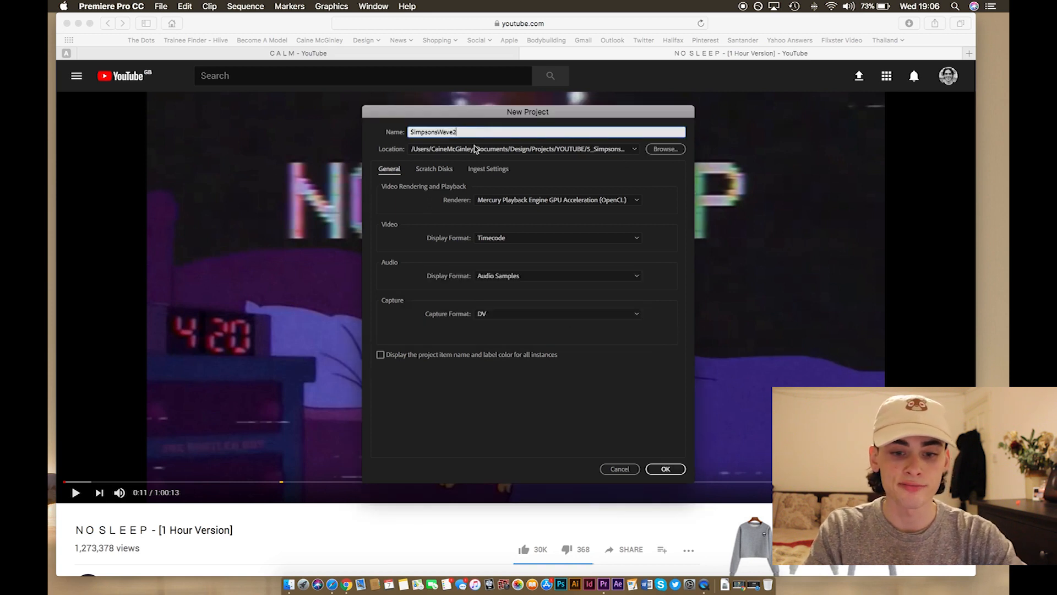
{"action": "left_click", "coordinate": [666, 469]}
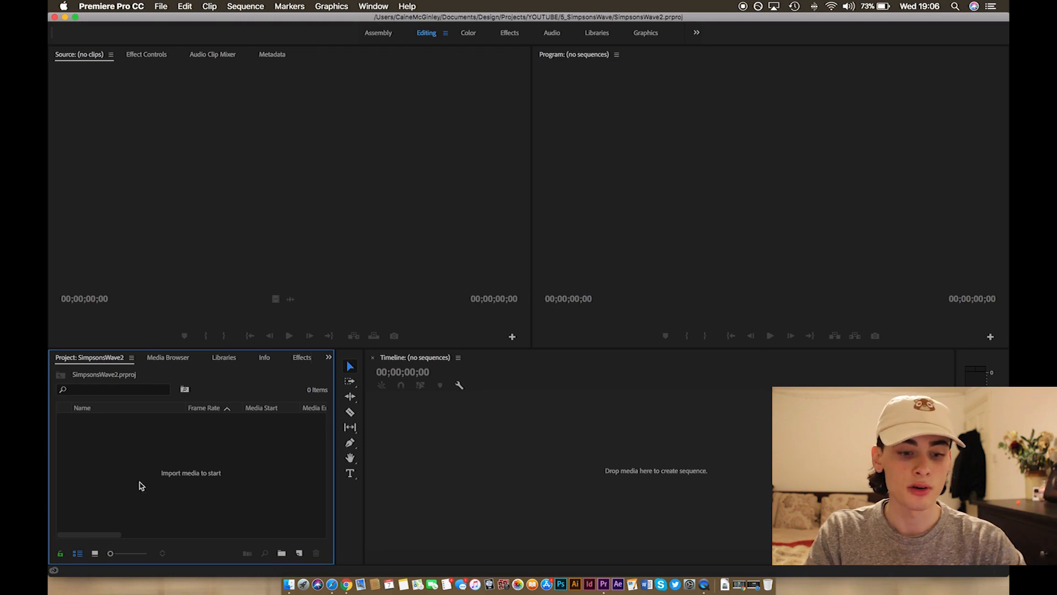
Import the MP4 "Bart Can't Sleep Because He Is Too Scared" from the 5_SimpsonsWave folder in Finder into the project.
{"action": "left_click", "coordinate": [286, 577]}
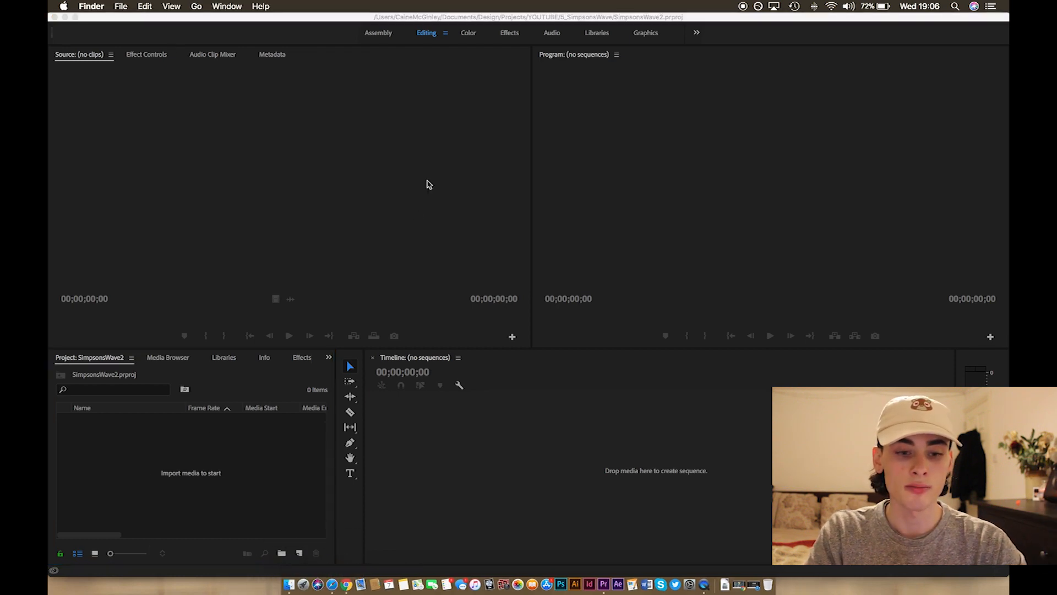
{"action": "left_click_drag", "start_coordinate": [436, 238], "coordinate": [231, 434]}
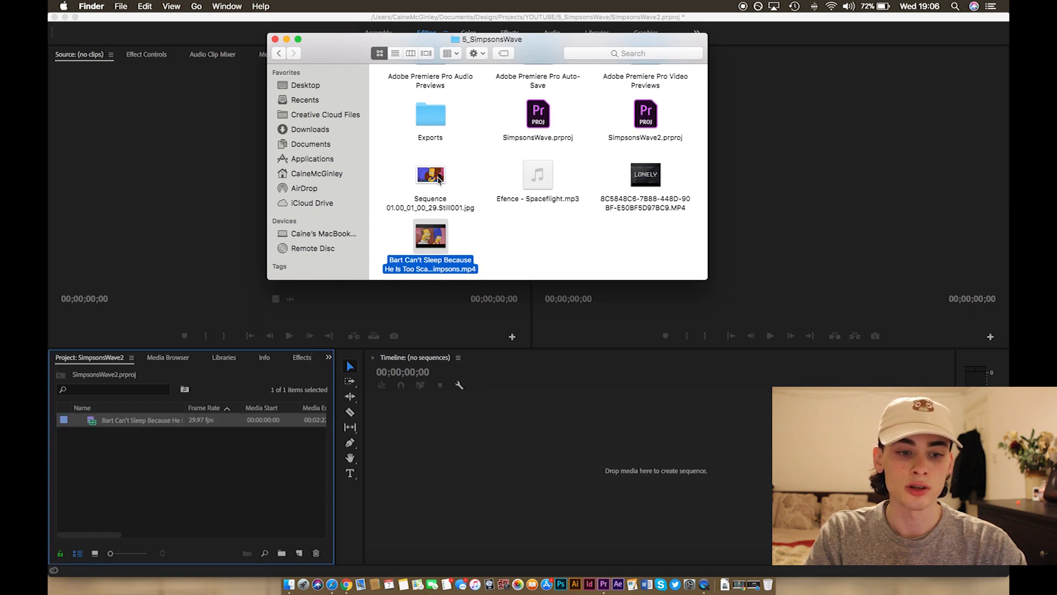
{"action": "left_click", "coordinate": [137, 452]}
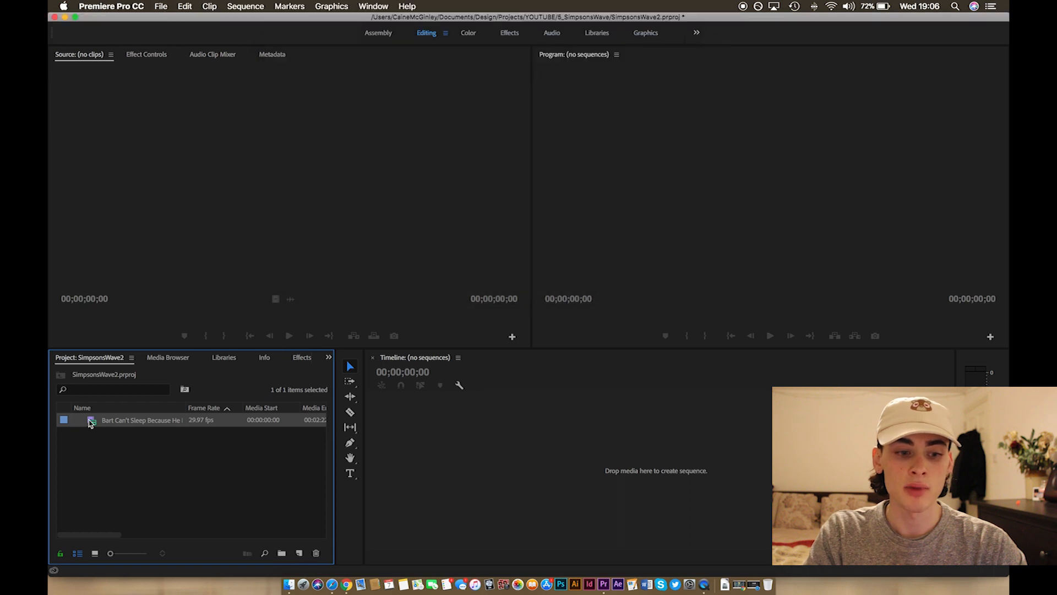
Create Sequence 01 with the ARRI 1080p 30 preset and place the Bart clip at the start of V1, keeping the existing sequence settings.
{"action": "left_click", "coordinate": [231, 6]}
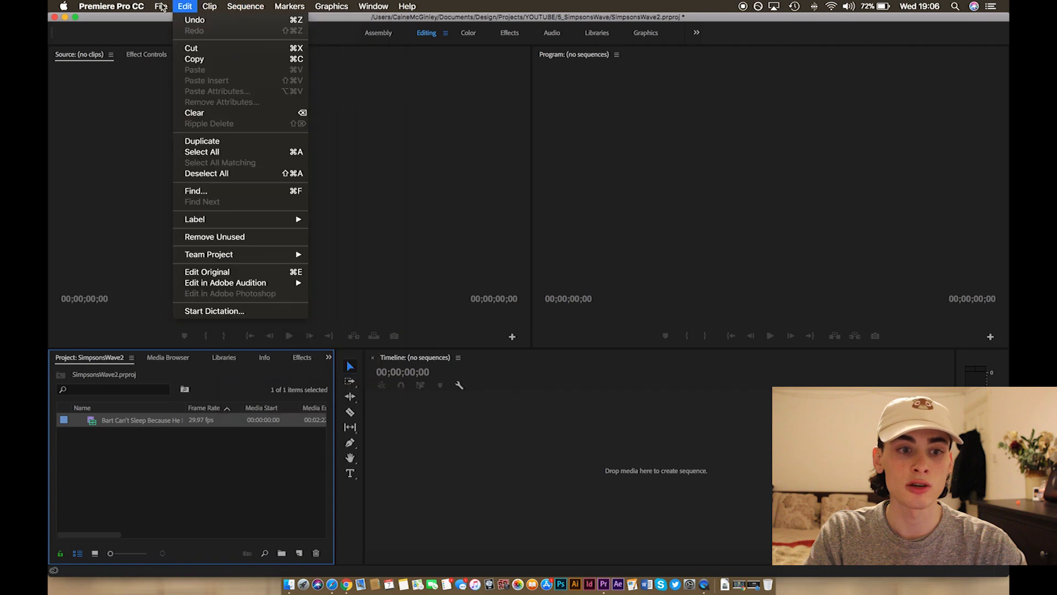
{"action": "mouse_move", "coordinate": [161, 6]}
{"action": "mouse_move", "coordinate": [229, 10]}
{"action": "mouse_move", "coordinate": [181, 20]}
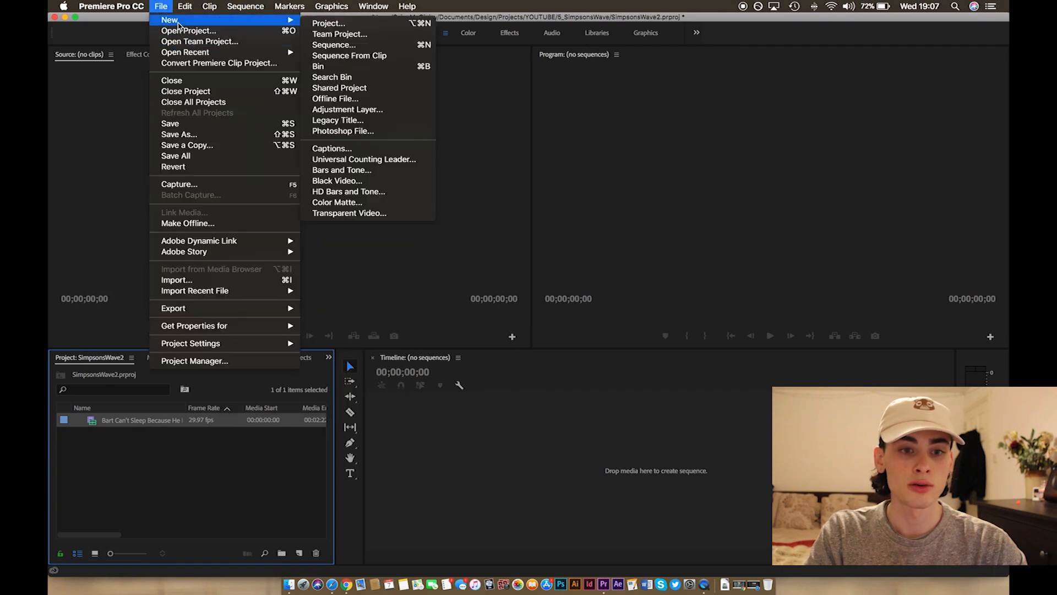
{"action": "left_click", "coordinate": [354, 44]}
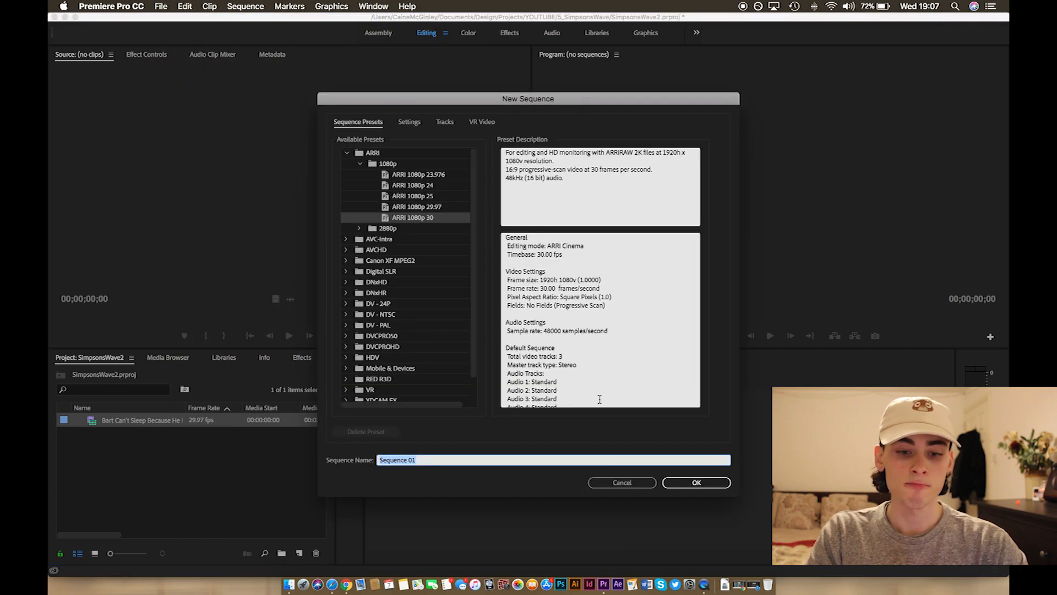
{"action": "left_click", "coordinate": [699, 484]}
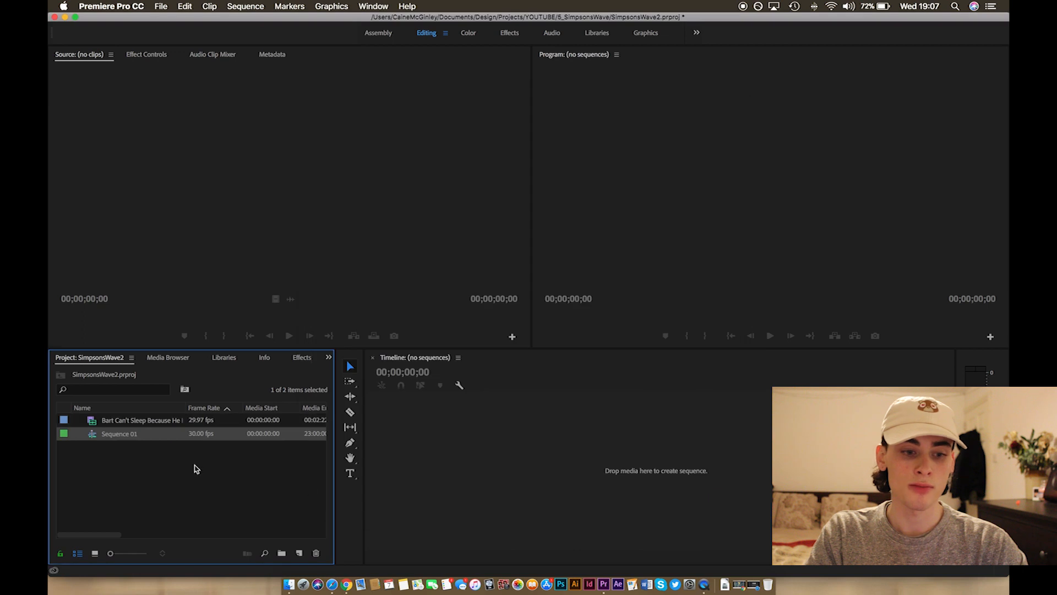
{"action": "left_click_drag", "start_coordinate": [91, 421], "coordinate": [499, 465]}
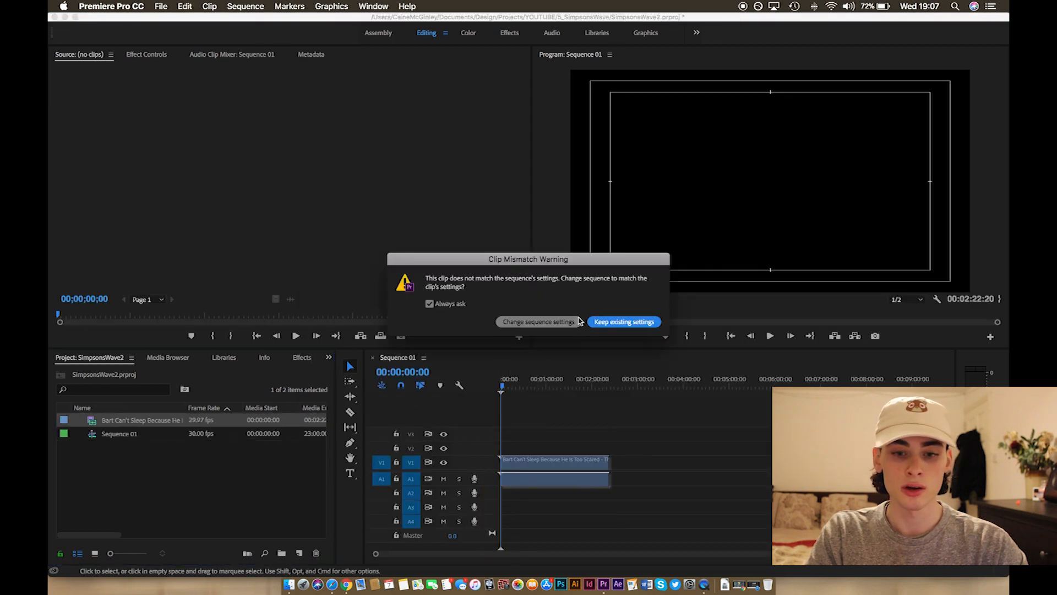
{"action": "left_click", "coordinate": [610, 322]}
Go to the frame at 00:01:03:25 of Bart sitting by the couch and view its Export Frame settings without exporting.
{"action": "left_click", "coordinate": [505, 386]}
{"action": "left_click_drag", "start_coordinate": [505, 386], "coordinate": [549, 389]}
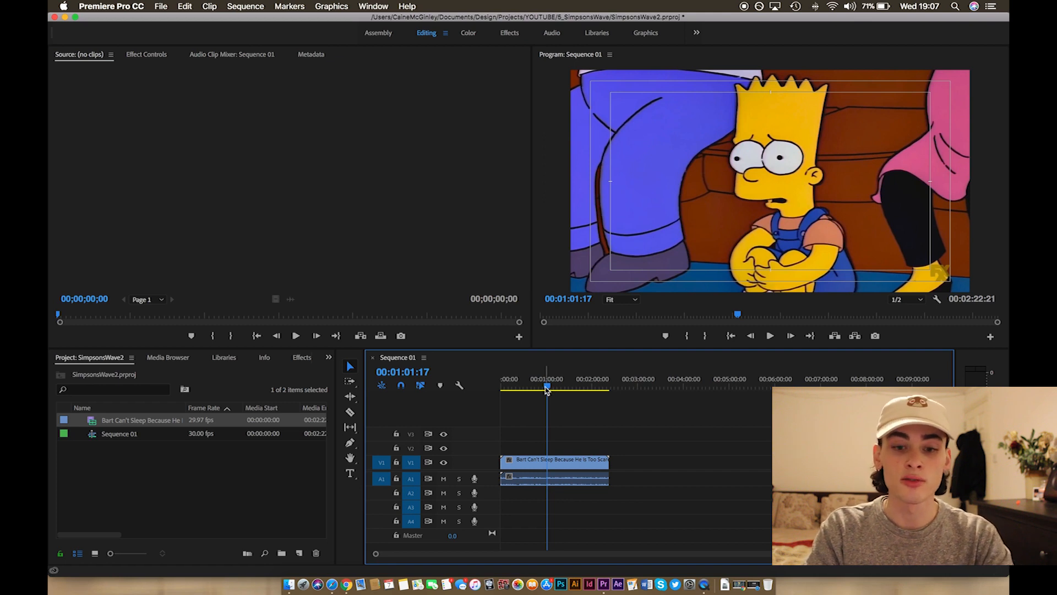
{"action": "left_click_drag", "start_coordinate": [547, 388], "coordinate": [549, 390]}
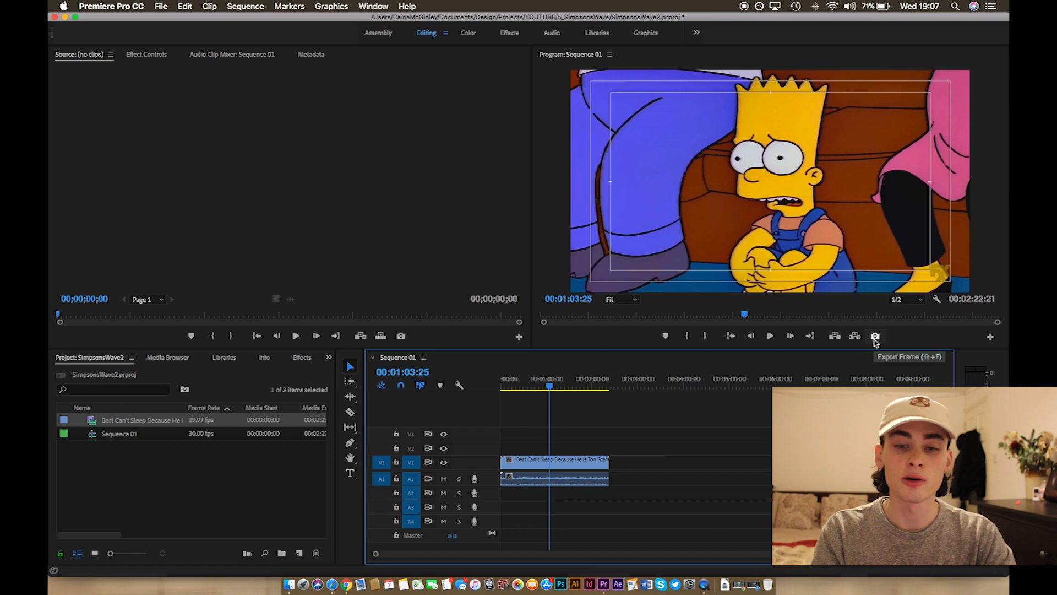
{"action": "left_click", "coordinate": [875, 337]}
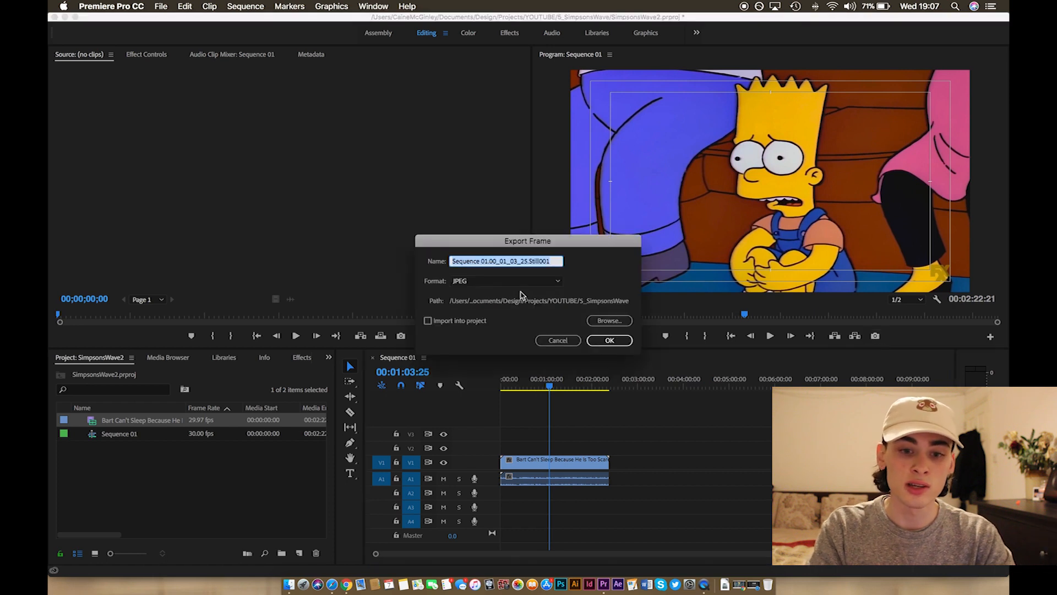
{"action": "left_click", "coordinate": [567, 342]}
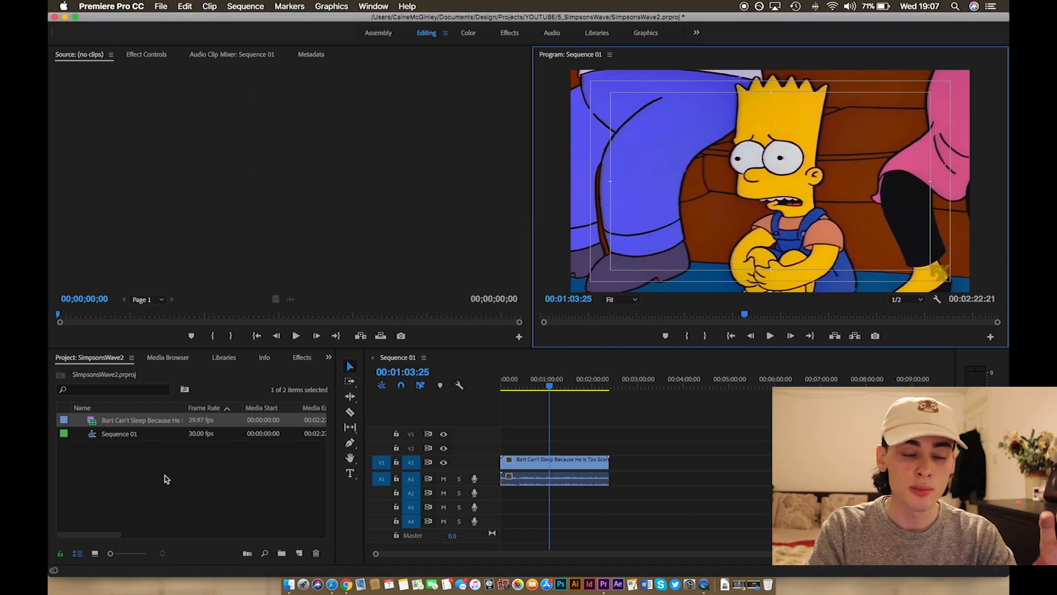
Import the still Sequence 01.00_01_00_29.Still001.jpg from the project folder and place it on V2 at the start of the sequence.
{"action": "key", "text": "ctrl+Up"}
{"action": "left_click", "coordinate": [258, 170]}
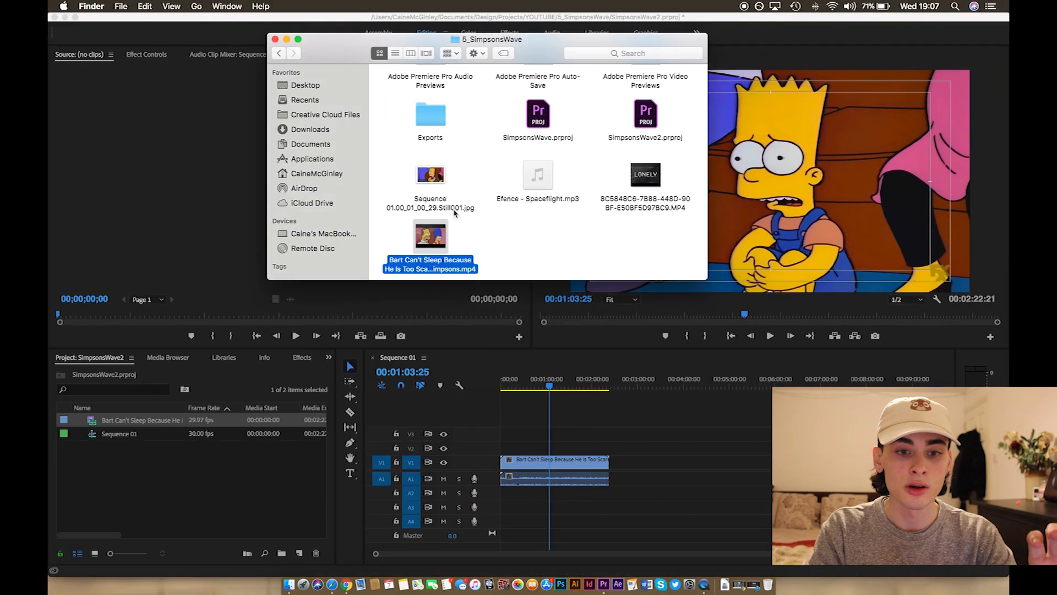
{"action": "left_click_drag", "start_coordinate": [437, 185], "coordinate": [223, 478]}
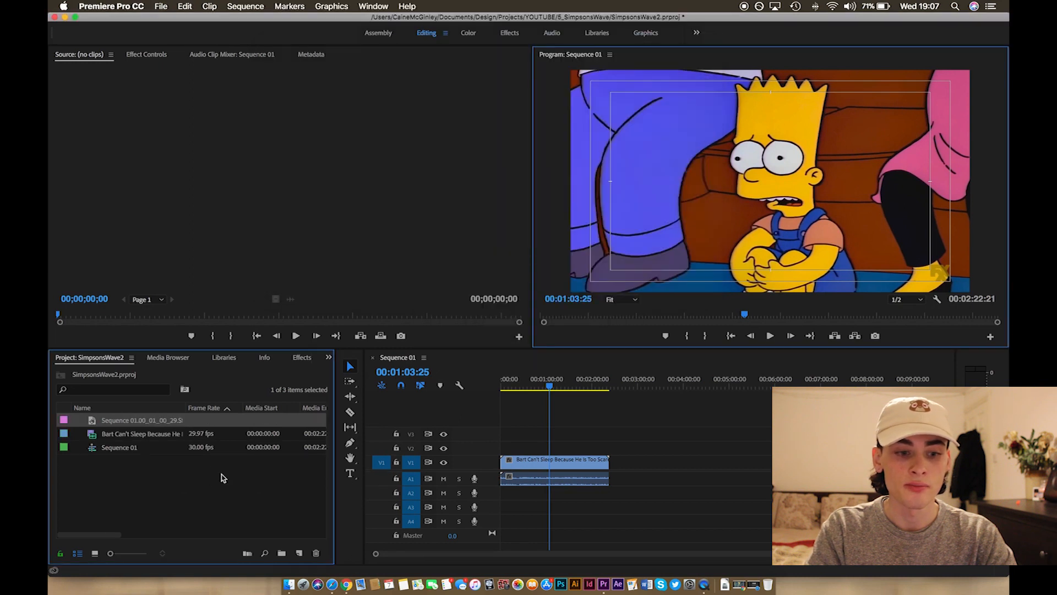
{"action": "mouse_move", "coordinate": [92, 422]}
{"action": "left_mouse_down"}
{"action": "mouse_move", "coordinate": [539, 438]}
{"action": "mouse_move", "coordinate": [497, 450]}
{"action": "mouse_move", "coordinate": [525, 420]}
{"action": "left_mouse_up"}
{"action": "left_click_drag", "start_coordinate": [508, 386], "coordinate": [486, 386]}
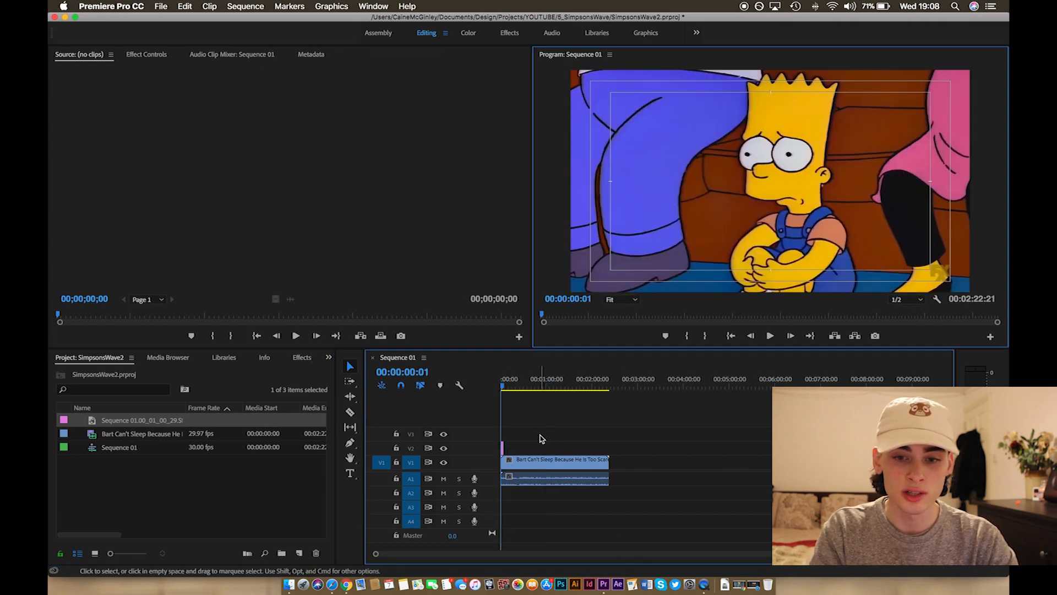
{"action": "left_click_drag", "start_coordinate": [941, 554], "coordinate": [652, 539]}
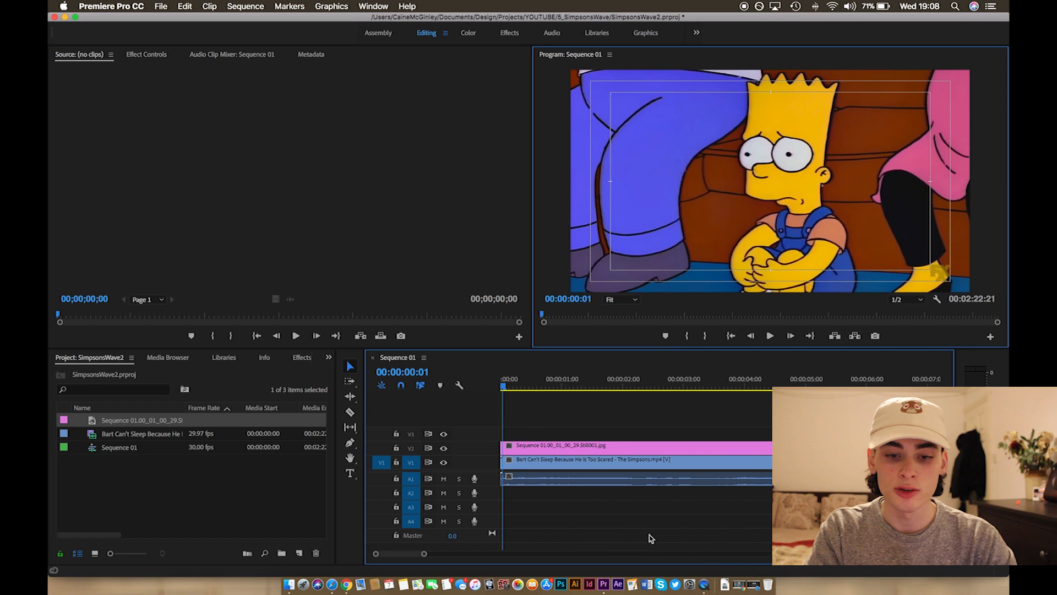
Hide video track V1 and position the playhead at 00:00:00:19 over the still image.
{"action": "left_click_drag", "start_coordinate": [514, 386], "coordinate": [569, 392]}
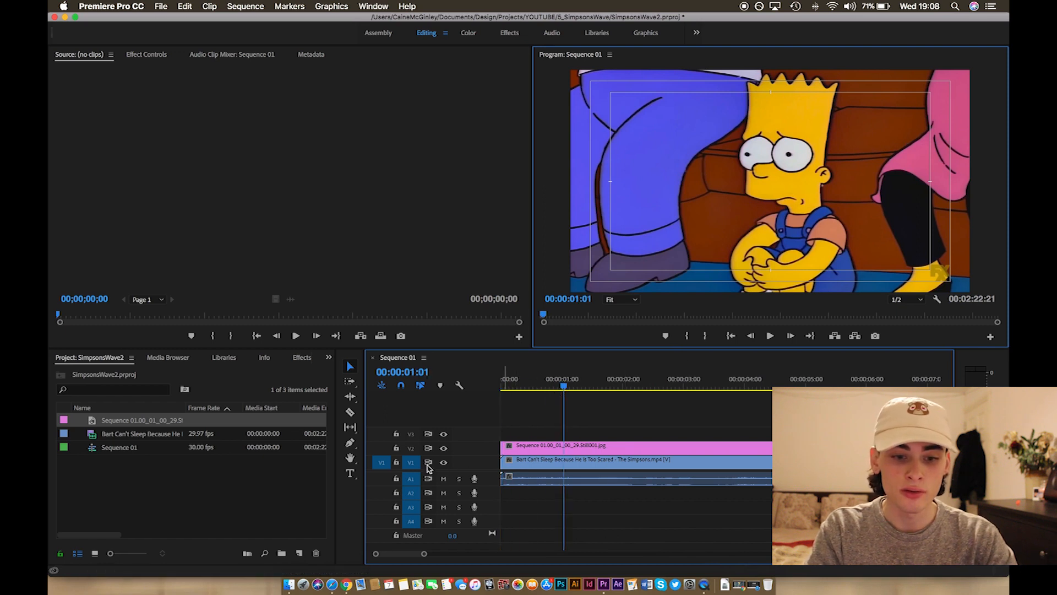
{"action": "left_click", "coordinate": [444, 462]}
{"action": "left_click_drag", "start_coordinate": [564, 387], "coordinate": [542, 389]}
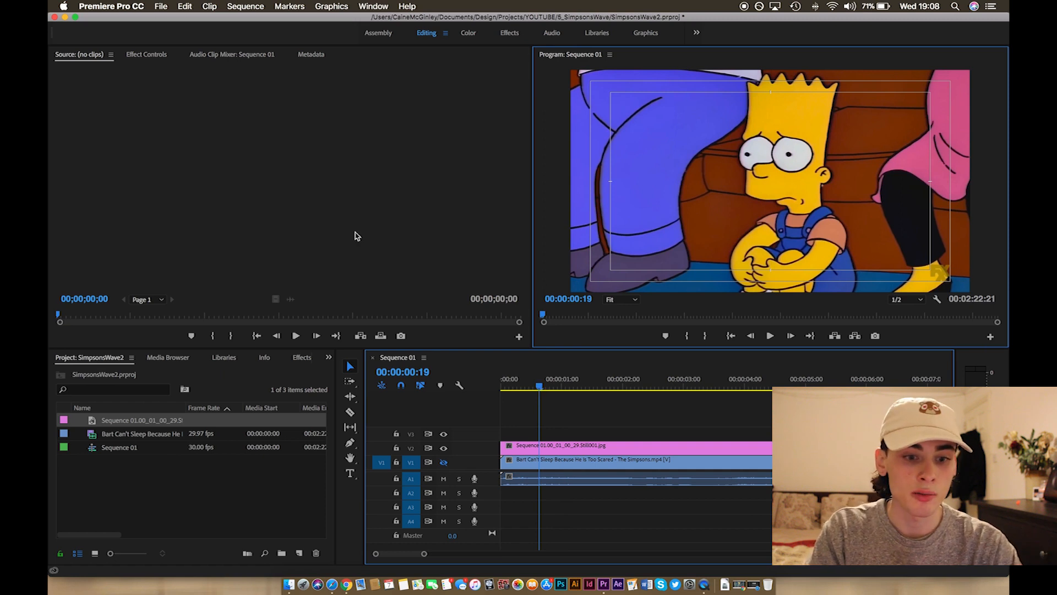
Draw a closed free-draw bezier opacity mask around Bart's head and body on the V2 still image.
{"action": "left_click", "coordinate": [349, 442]}
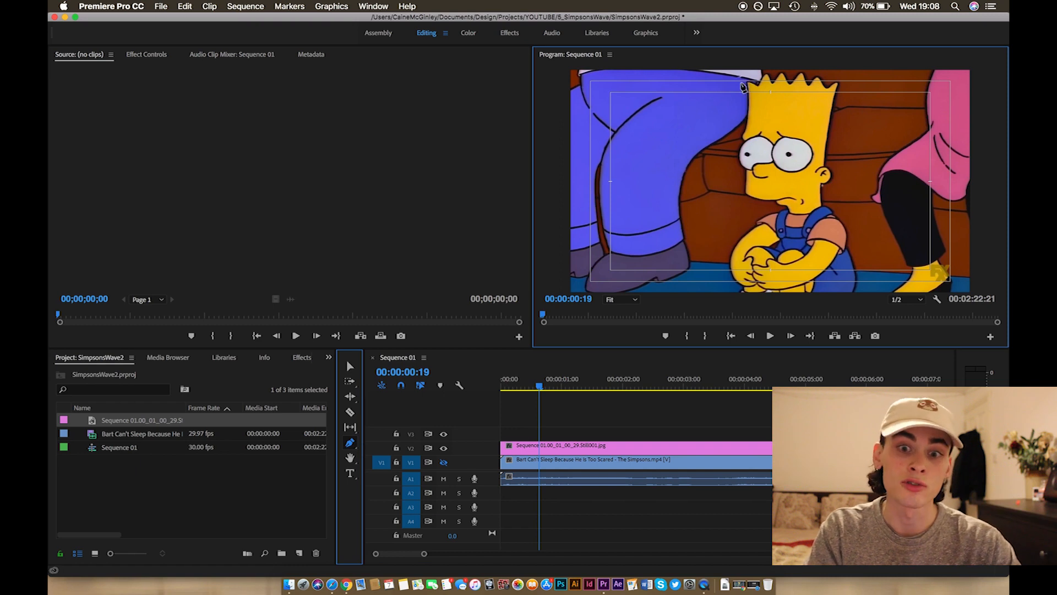
{"action": "left_click", "coordinate": [744, 117]}
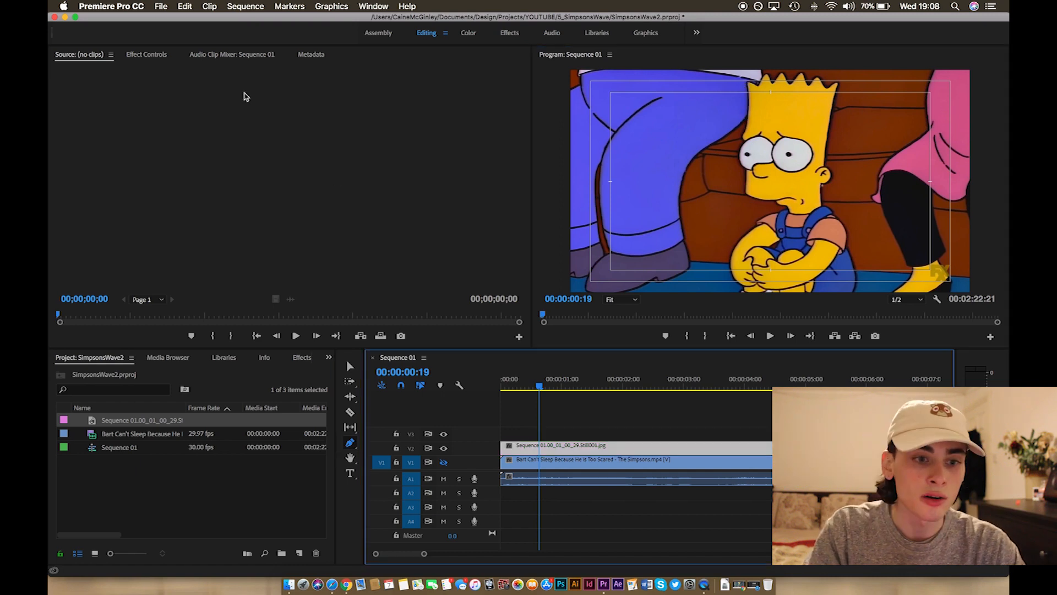
{"action": "left_click", "coordinate": [150, 55]}
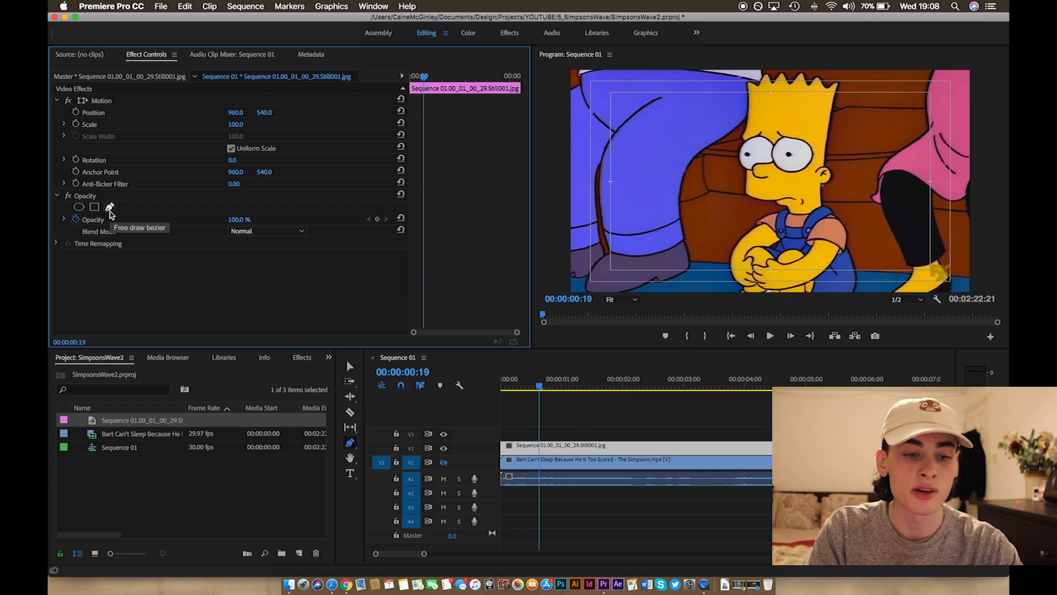
{"action": "left_click", "coordinate": [110, 210]}
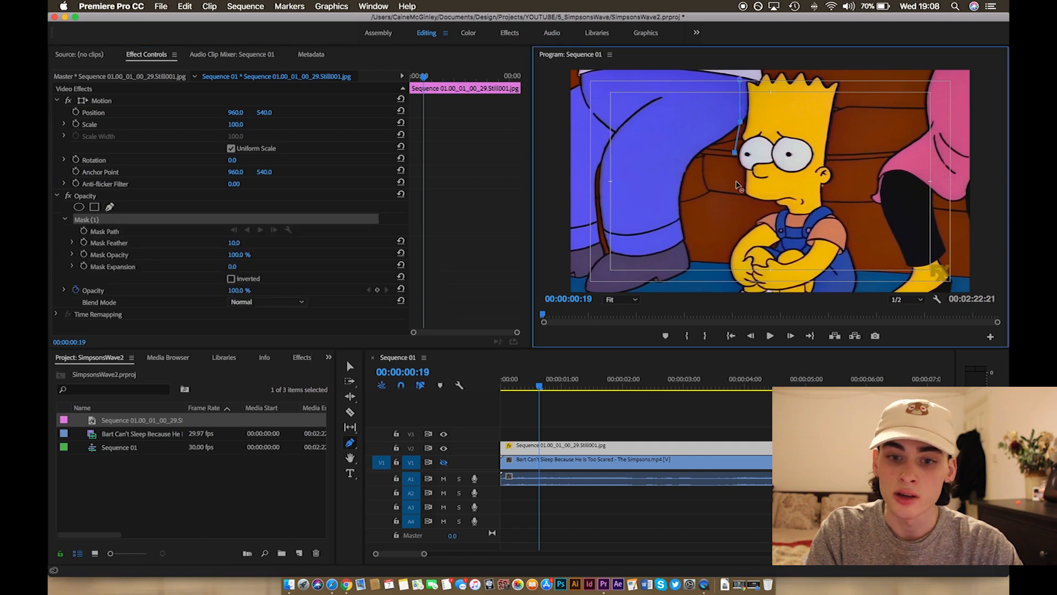
{"action": "left_click", "coordinate": [738, 207]}
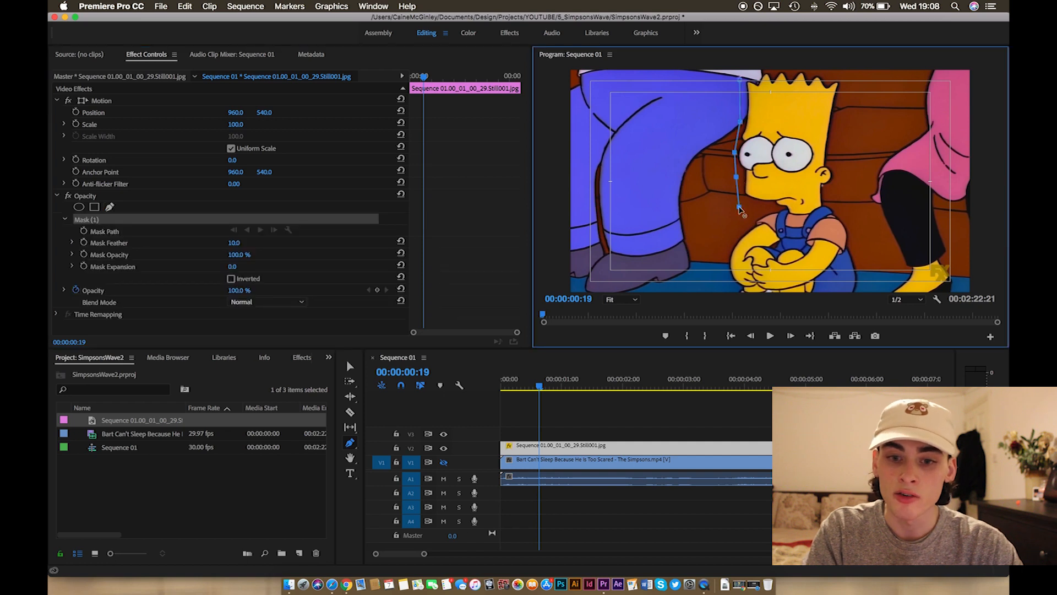
{"action": "left_click", "coordinate": [770, 204]}
{"action": "left_click", "coordinate": [745, 225]}
{"action": "left_click", "coordinate": [727, 257]}
{"action": "left_click", "coordinate": [727, 288]}
{"action": "left_click", "coordinate": [861, 290]}
{"action": "left_click", "coordinate": [858, 251]}
{"action": "left_click", "coordinate": [848, 219]}
{"action": "left_click", "coordinate": [828, 197]}
{"action": "left_click", "coordinate": [836, 179]}
{"action": "left_click", "coordinate": [831, 156]}
{"action": "left_click", "coordinate": [844, 80]}
{"action": "left_click", "coordinate": [822, 72]}
{"action": "left_click", "coordinate": [757, 71]}
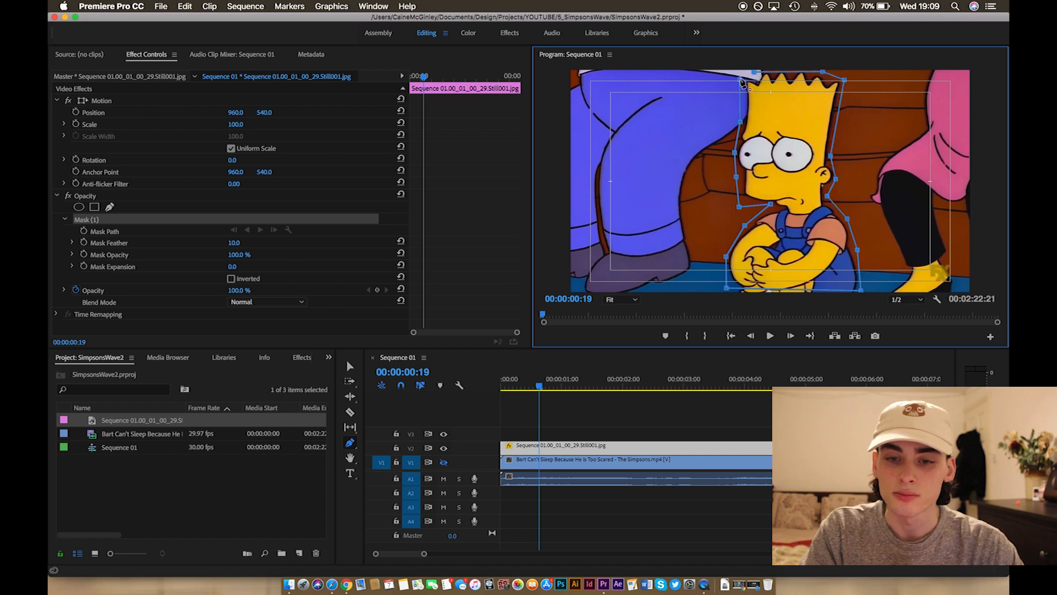
{"action": "left_click", "coordinate": [742, 82]}
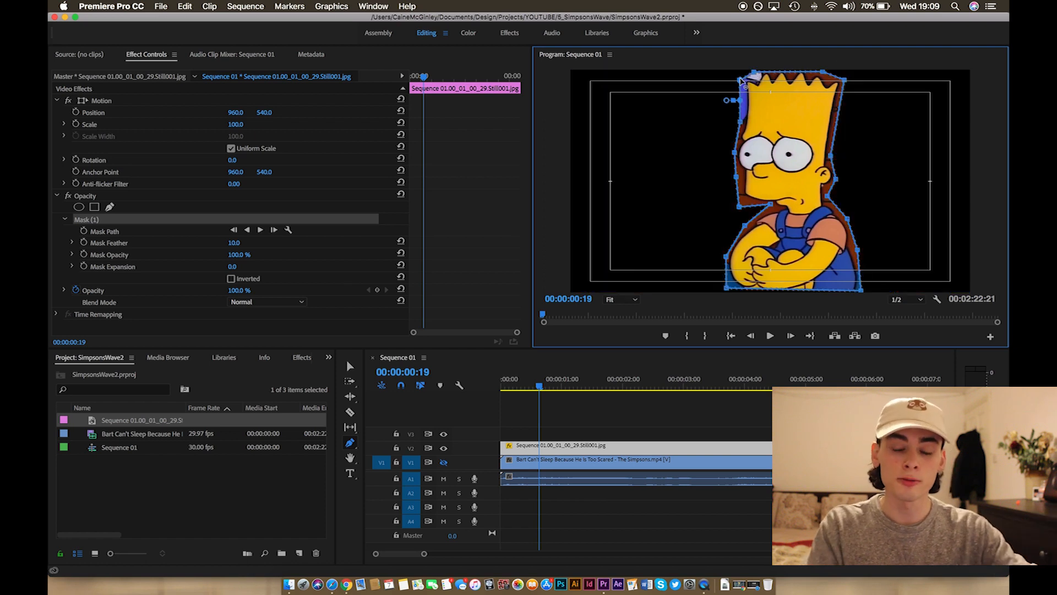
Make video track V1 visible again and set the feather of the still's mask to 75.
{"action": "left_click", "coordinate": [444, 463]}
{"action": "left_click", "coordinate": [445, 463]}
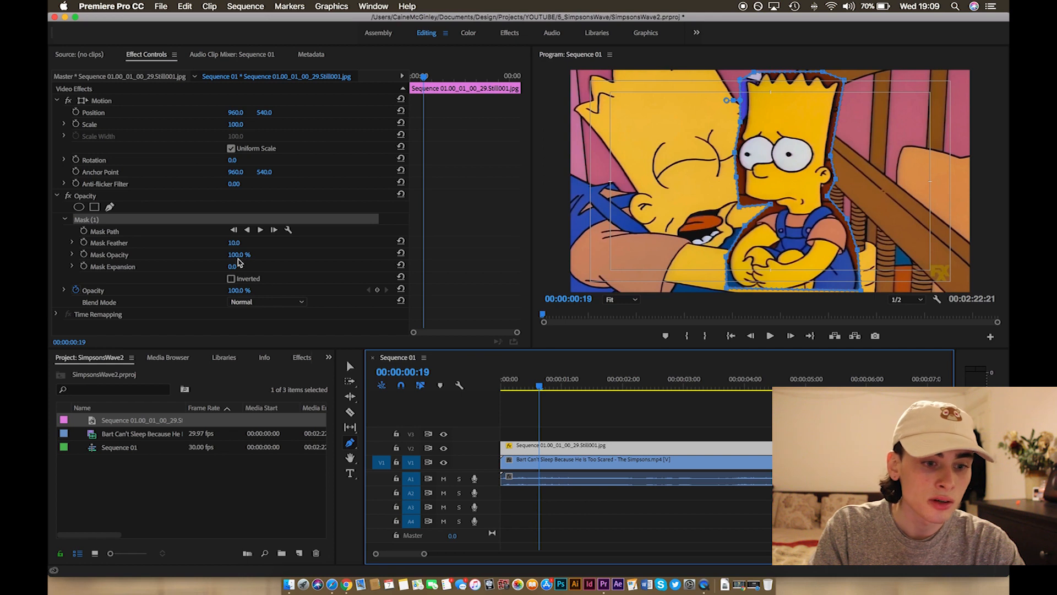
{"action": "left_click_drag", "start_coordinate": [234, 243], "coordinate": [271, 243]}
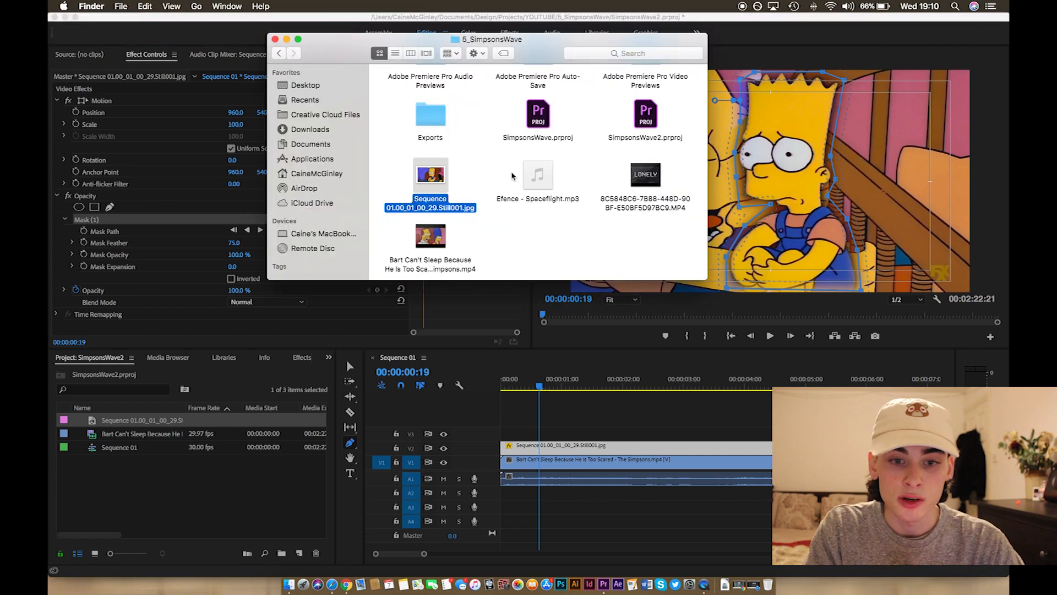
Import the MP4 clip with the LONELY thumbnail from the 5_SimpsonsWave folder into the project.
{"action": "scroll", "coordinate": [513, 176], "scroll_direction": "up", "scroll_amount": 2}
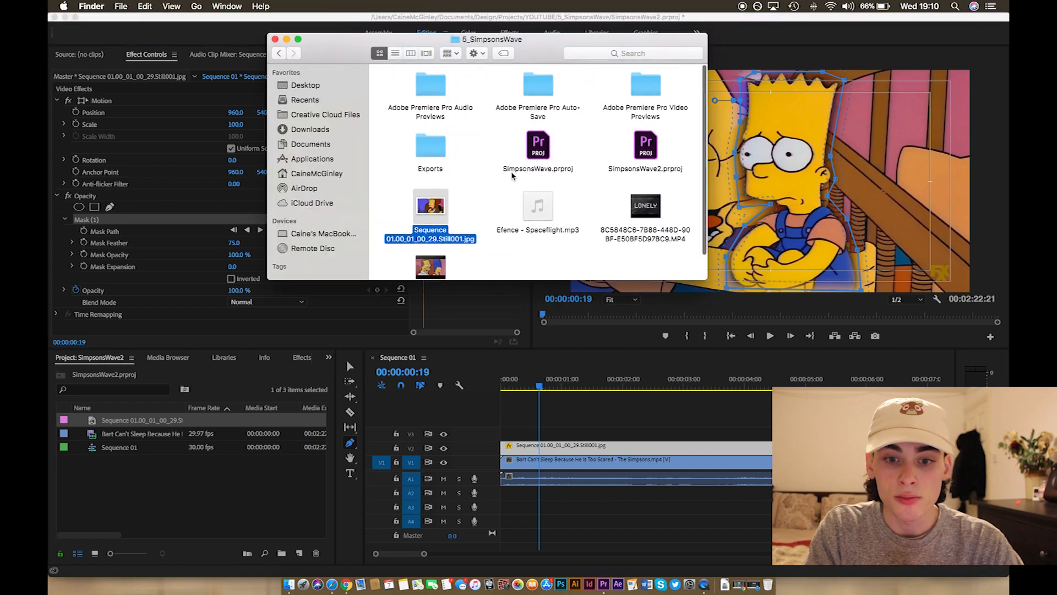
{"action": "left_click", "coordinate": [650, 207]}
{"action": "left_click_drag", "start_coordinate": [651, 208], "coordinate": [181, 485]}
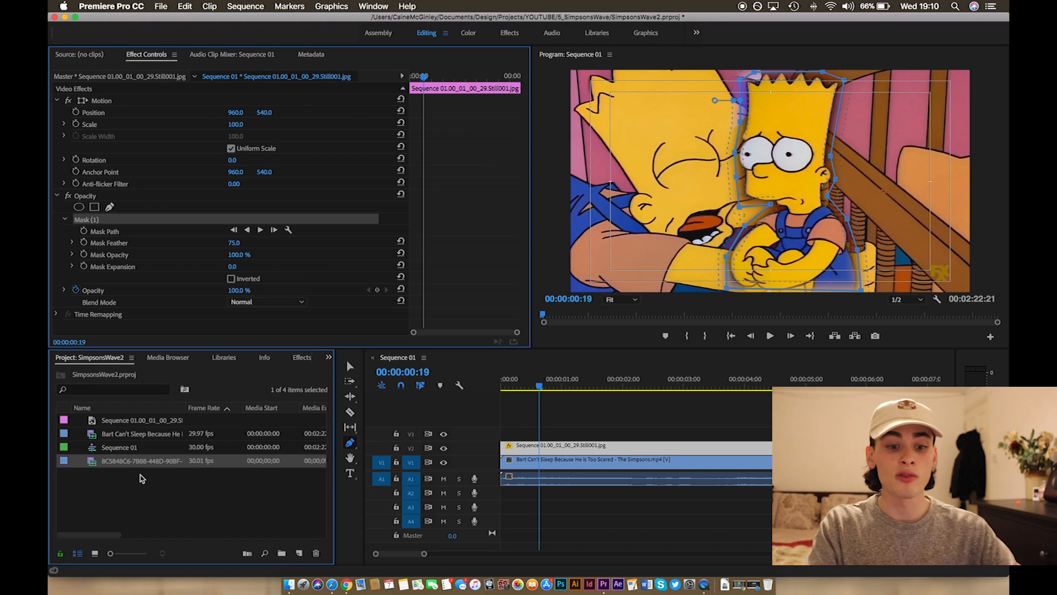
Switch to Safari to view the NO SLEEP reference video on YouTube, and return to Premiere Pro.
{"action": "left_click", "coordinate": [331, 584]}
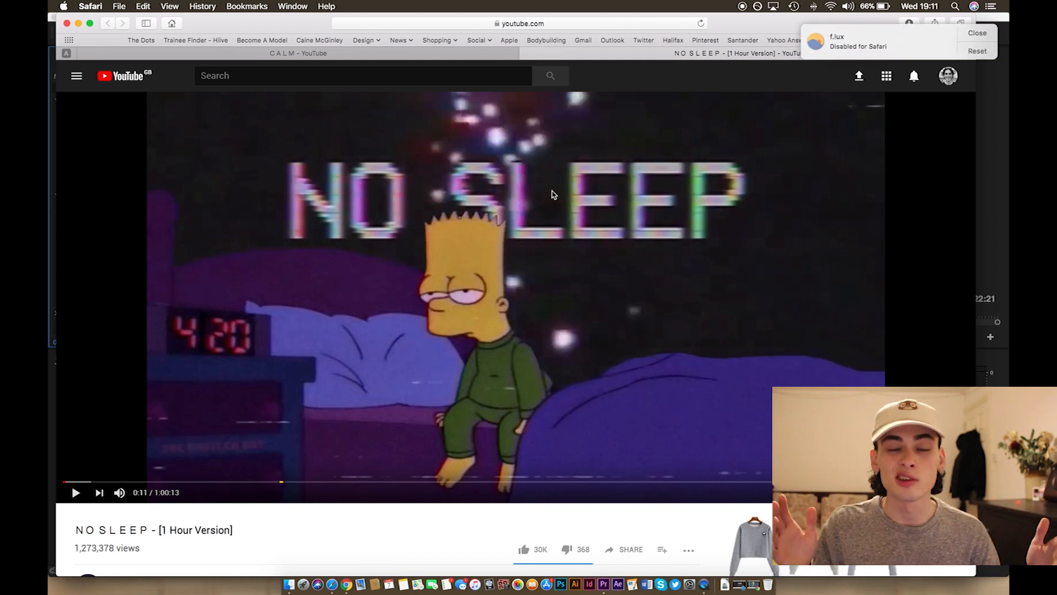
{"action": "key", "text": "ctrl+Up"}
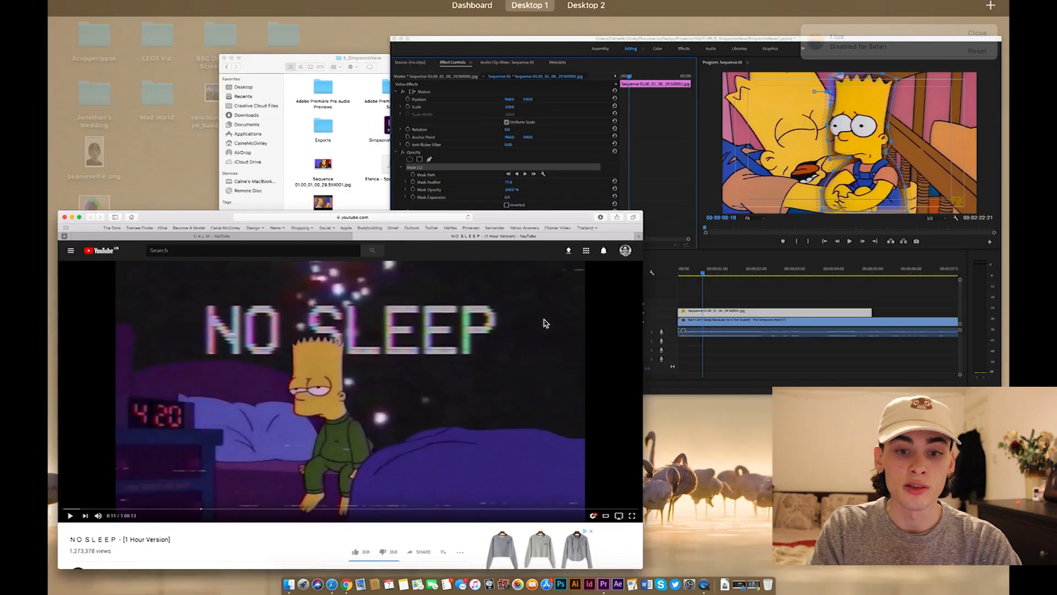
{"action": "left_click", "coordinate": [788, 182]}
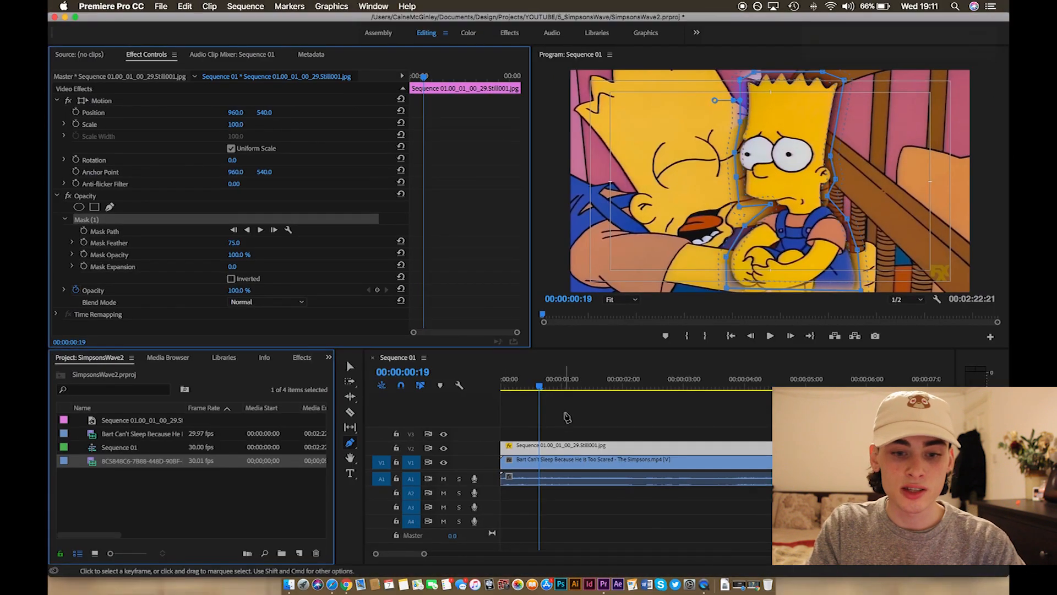
Cut the Bart footage on V1 at 00:00:03:27 and delete everything after the cut.
{"action": "left_click_drag", "start_coordinate": [540, 388], "coordinate": [740, 467]}
{"action": "key", "text": "c"}
{"action": "left_click", "coordinate": [739, 464]}
{"action": "key", "text": "v"}
{"action": "left_click", "coordinate": [757, 462]}
{"action": "key", "text": "Delete"}
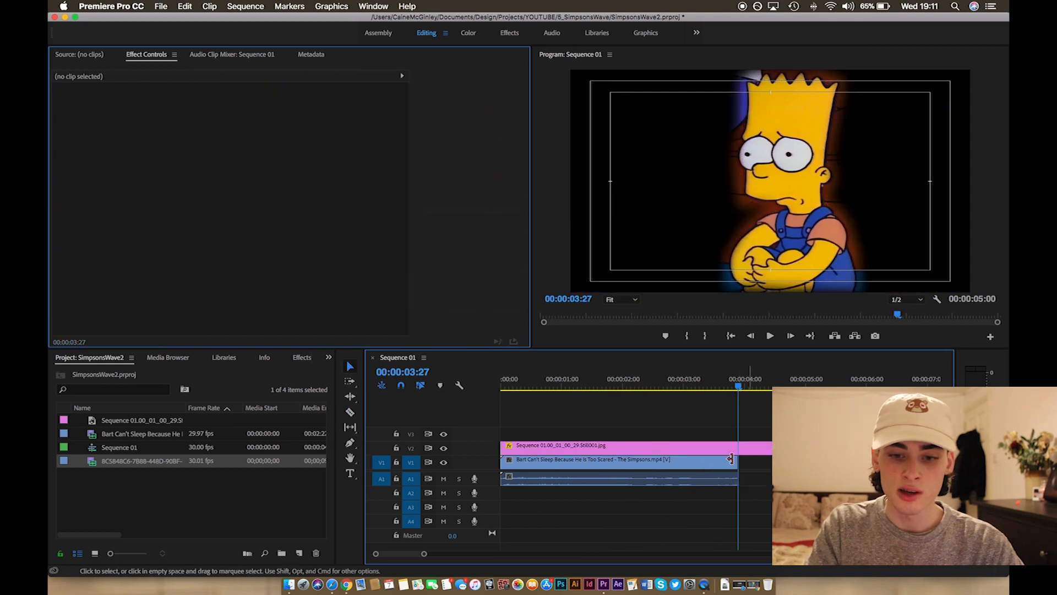
Copy the trimmed V1 clip and paste it three times in a row after the original to loop the footage.
{"action": "left_click", "coordinate": [701, 467]}
{"action": "key", "text": "super+c"}
{"action": "key", "text": "super+v"}
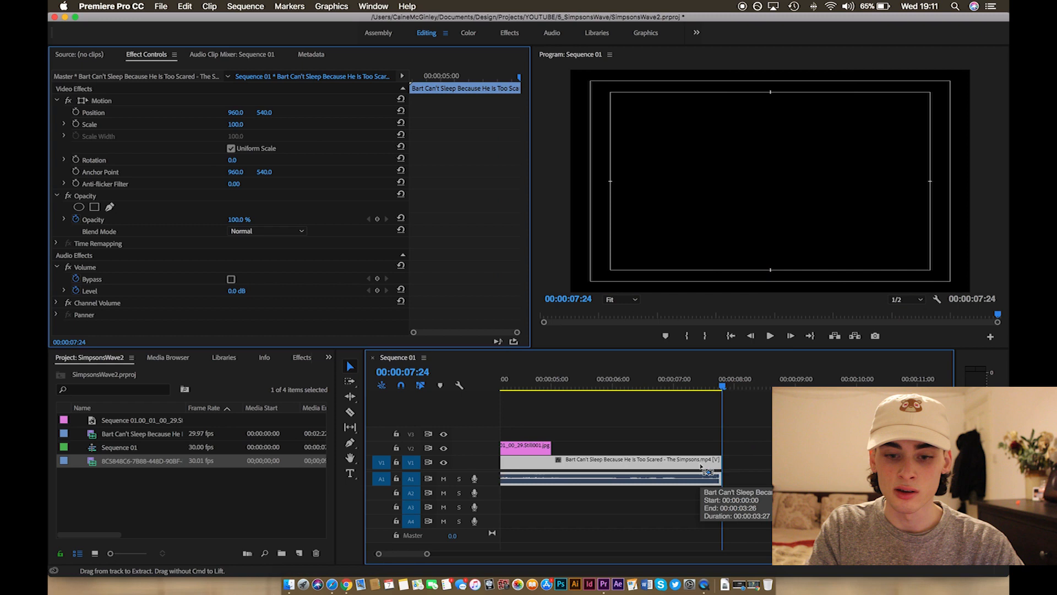
{"action": "key", "text": "super+v"}
{"action": "key", "text": "super+v"}
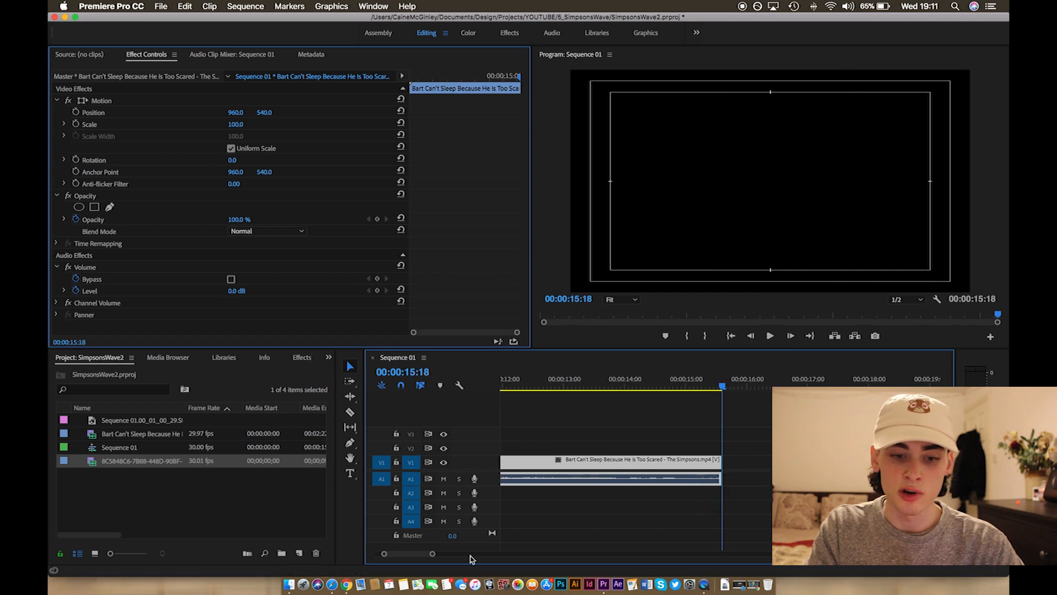
Mute audio track A1 and play the looped footage from the start of the sequence.
{"action": "left_click_drag", "start_coordinate": [408, 553], "coordinate": [401, 553]}
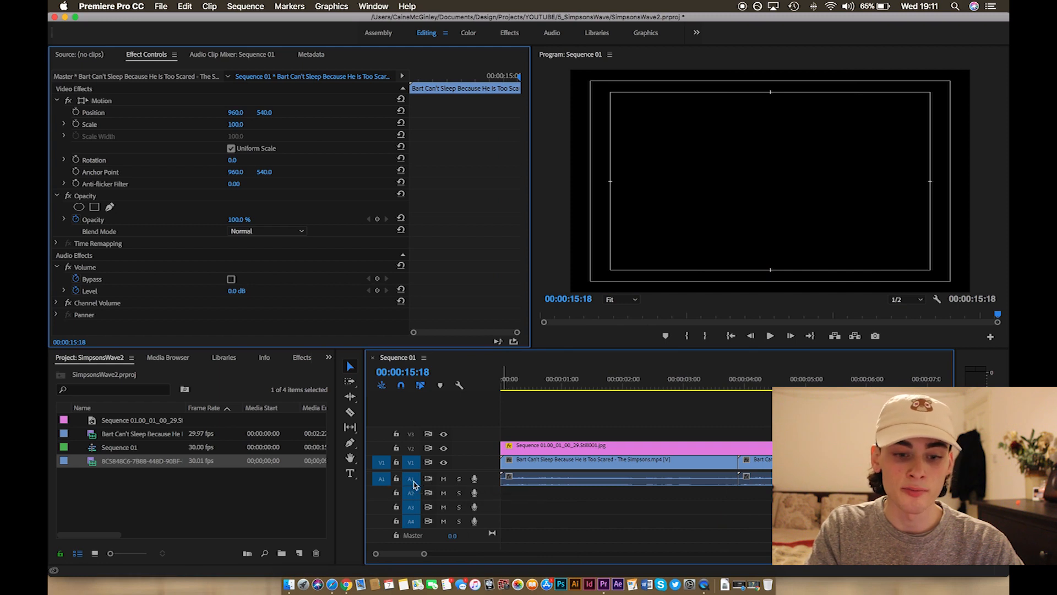
{"action": "left_click_drag", "start_coordinate": [551, 386], "coordinate": [496, 389]}
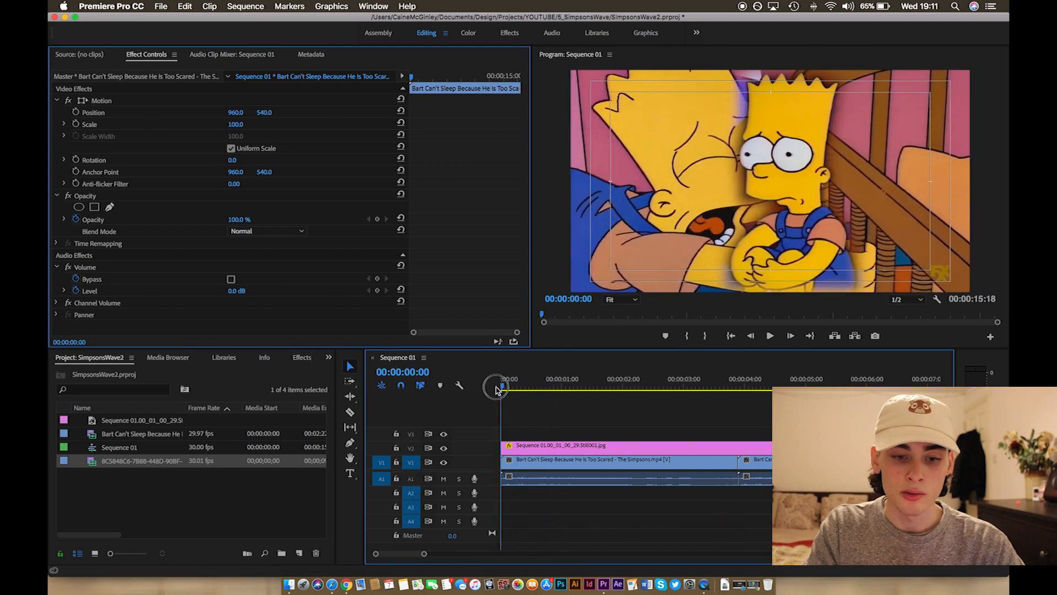
{"action": "left_click", "coordinate": [444, 478]}
{"action": "key", "text": "space"}
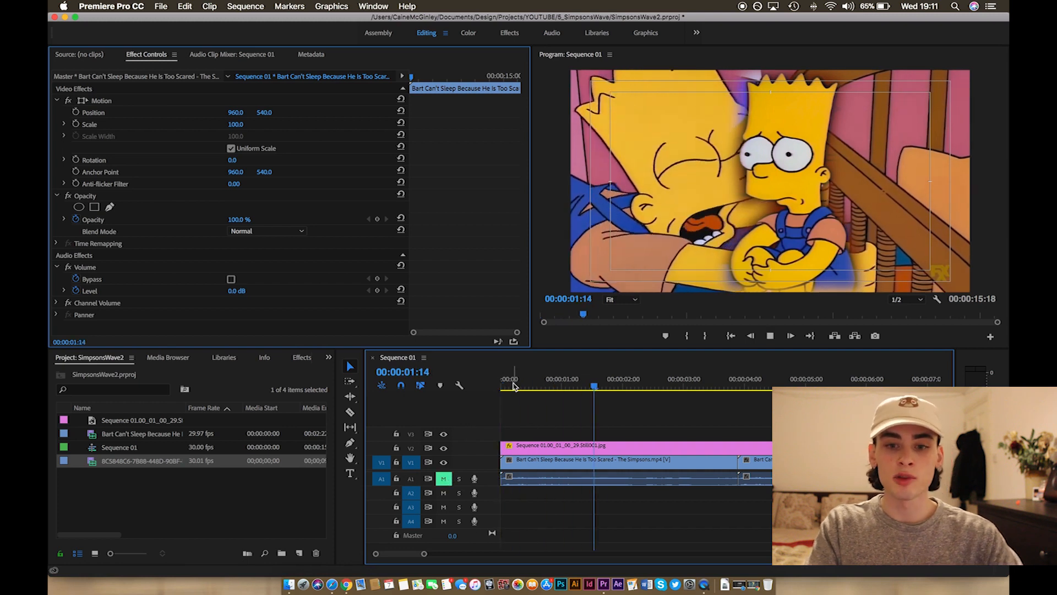
{"action": "key", "text": "space"}
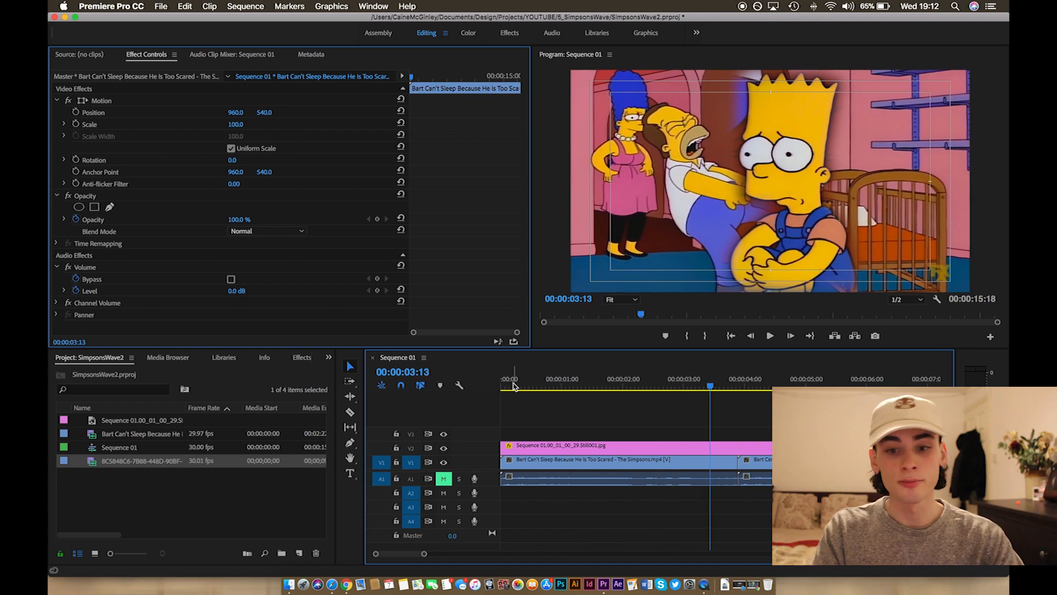
{"action": "left_click_drag", "start_coordinate": [707, 384], "coordinate": [544, 388]}
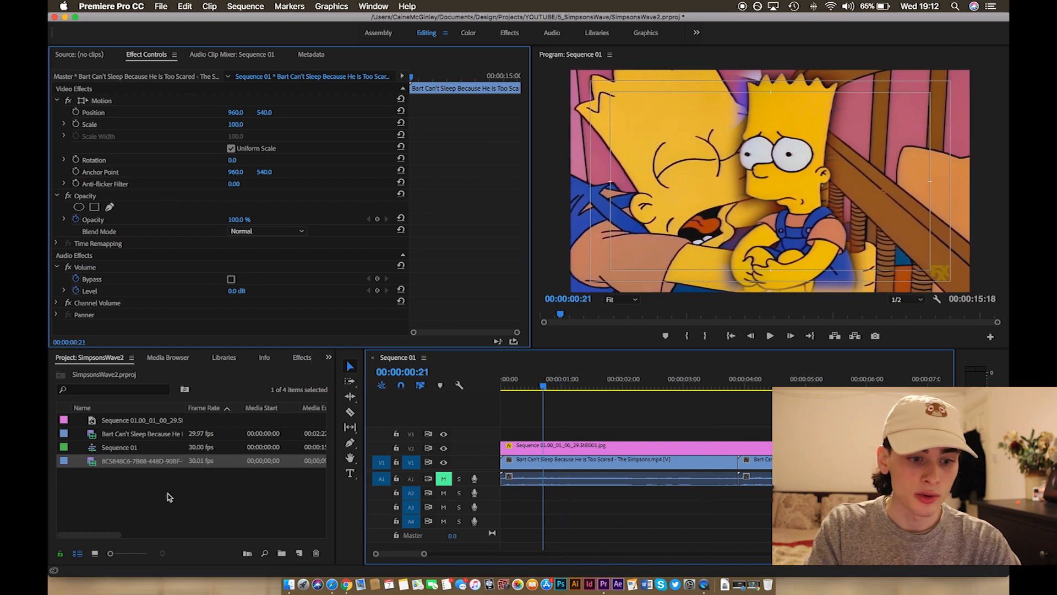
Move the masked Bart still up to V3, place the LONELY clip on V2 at the sequence start, and preview the result.
{"action": "double_click", "coordinate": [92, 464]}
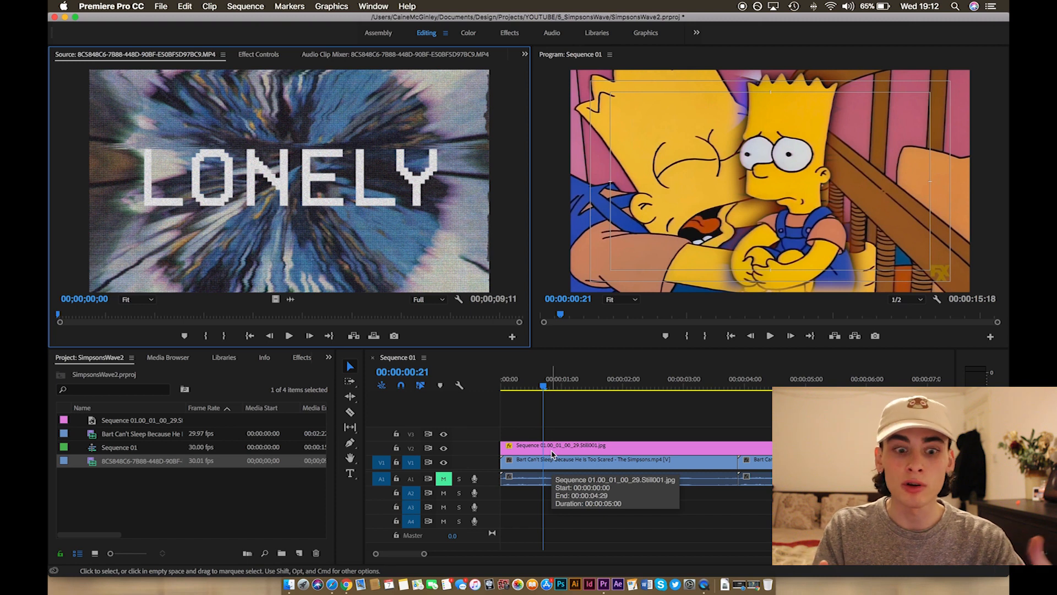
{"action": "left_click_drag", "start_coordinate": [551, 453], "coordinate": [551, 431]}
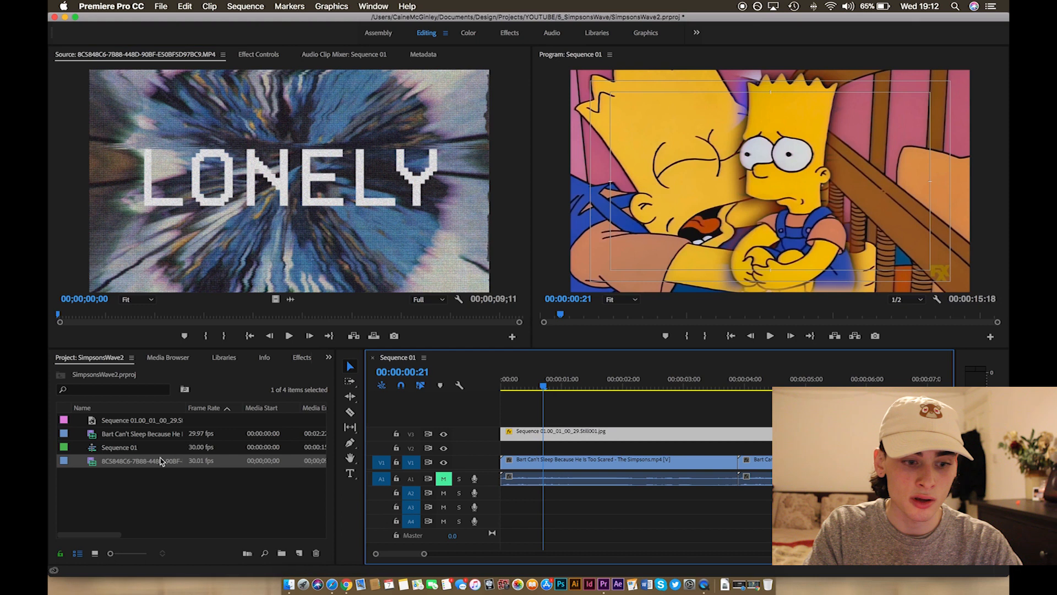
{"action": "left_click_drag", "start_coordinate": [96, 462], "coordinate": [496, 455]}
{"action": "left_click_drag", "start_coordinate": [542, 385], "coordinate": [494, 396]}
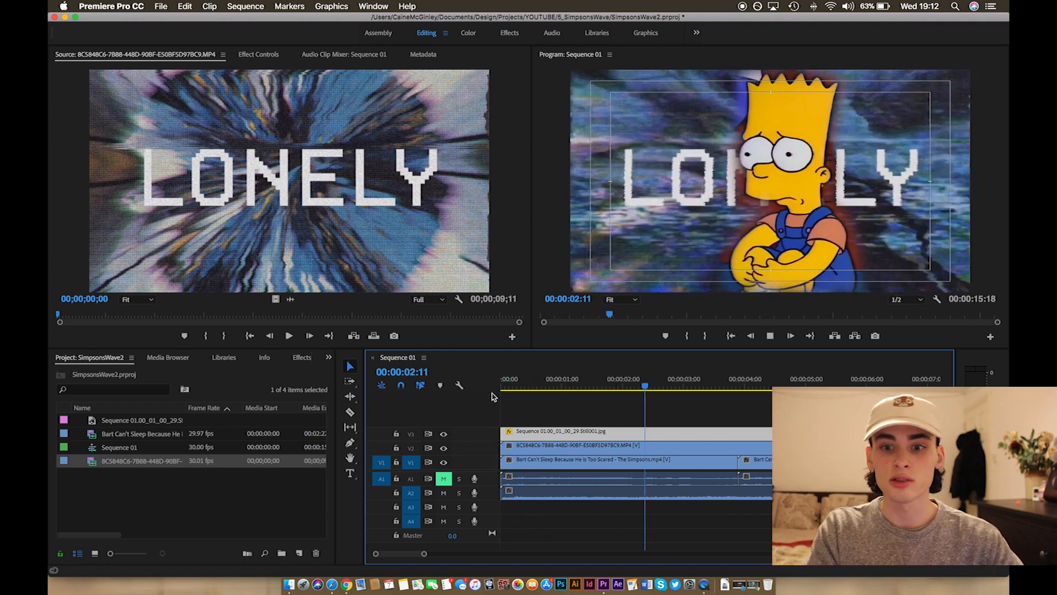
{"action": "key", "text": "space"}
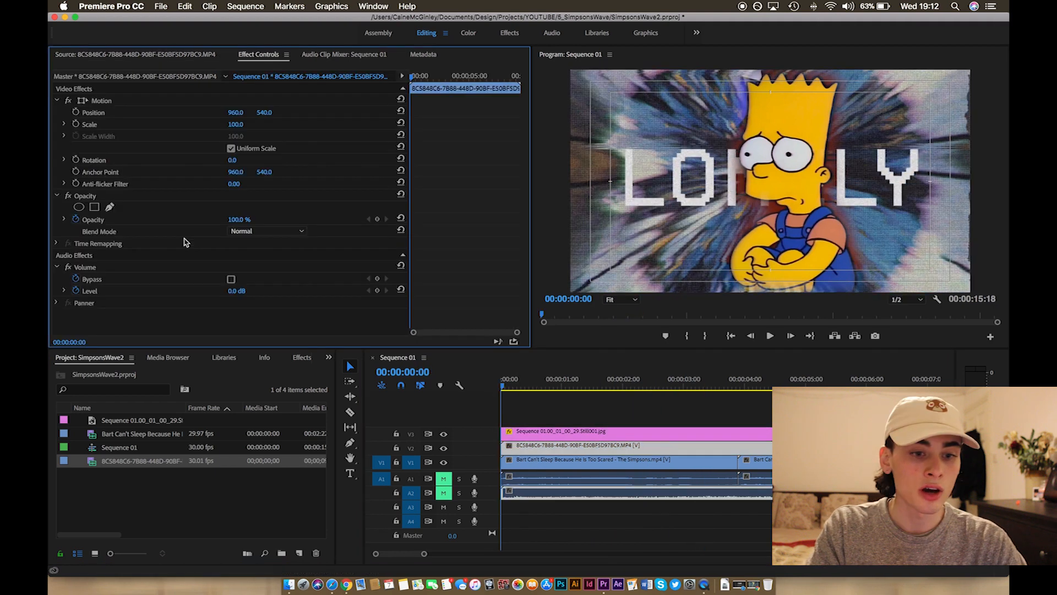
Set the blend mode of the LONELY clip on V2 to Difference and check the blended footage.
{"action": "left_click", "coordinate": [261, 232]}
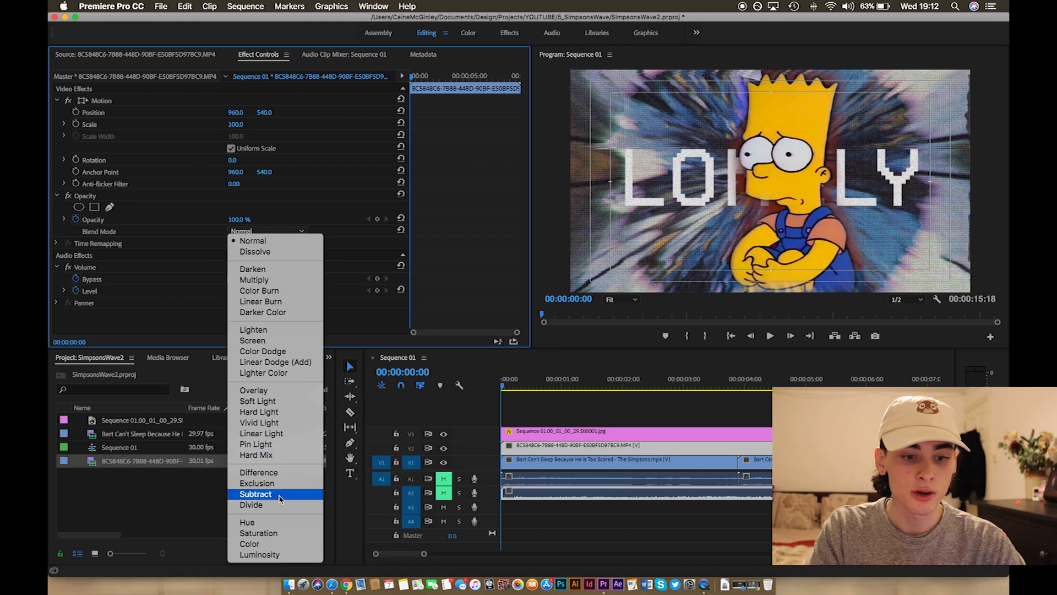
{"action": "left_click", "coordinate": [272, 476]}
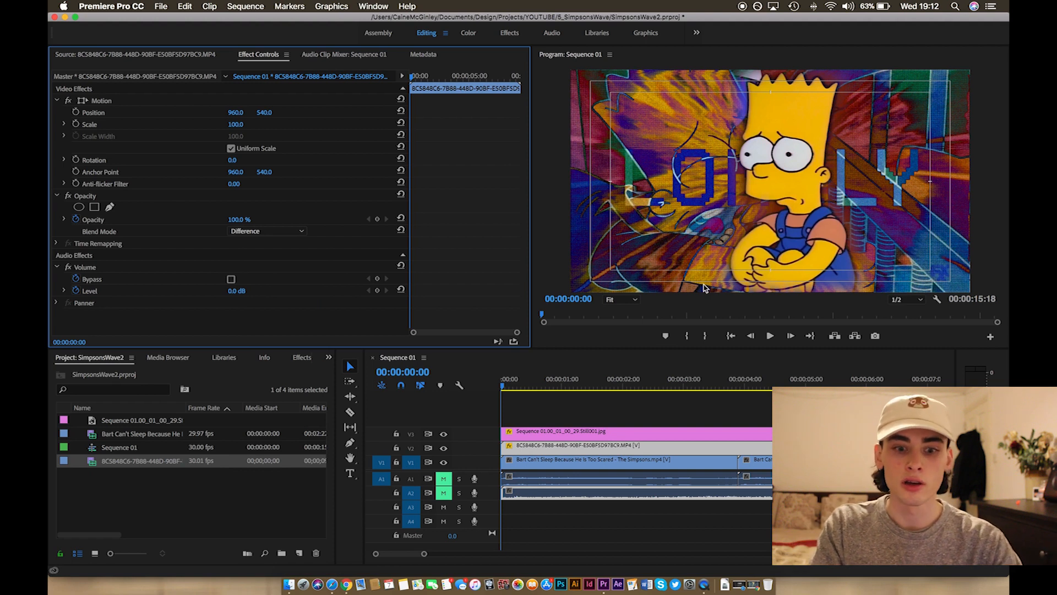
{"action": "mouse_move", "coordinate": [516, 384]}
{"action": "left_mouse_down"}
{"action": "mouse_move", "coordinate": [727, 388]}
{"action": "mouse_move", "coordinate": [699, 398]}
{"action": "mouse_move", "coordinate": [528, 397]}
{"action": "left_mouse_up"}
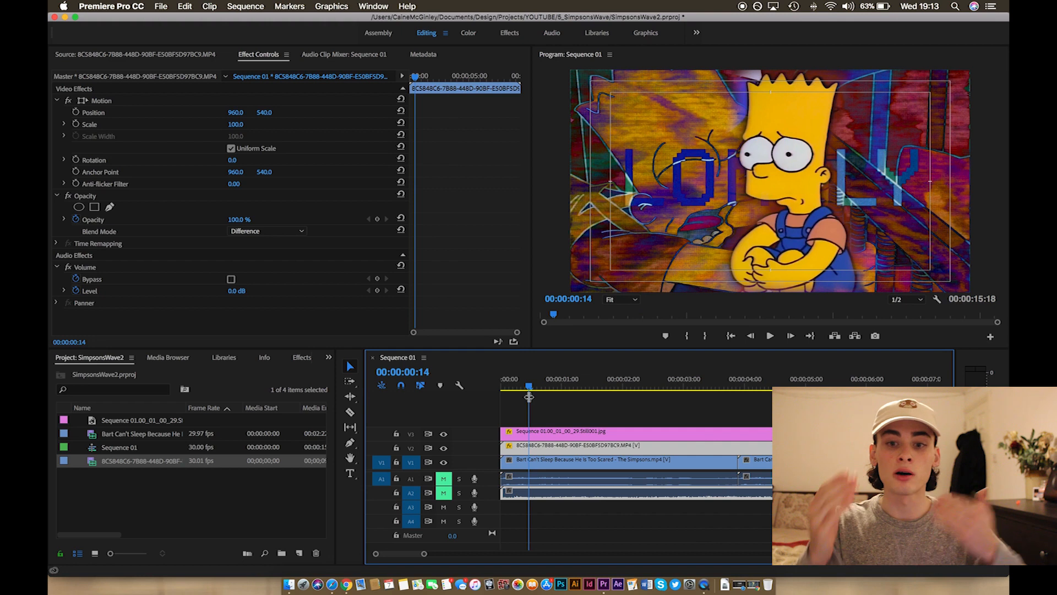
Duplicate the masked Bart still from V3 onto tracks V4 and V5, directly above the original.
{"action": "left_click", "coordinate": [538, 432]}
{"action": "left_click_drag", "start_coordinate": [538, 414], "coordinate": [544, 437]}
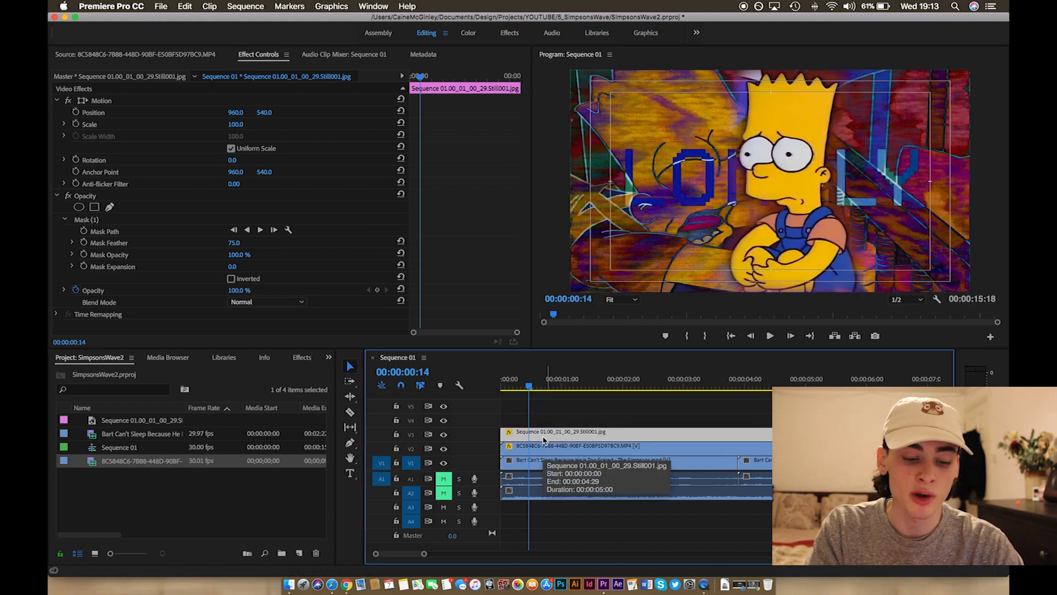
{"action": "left_click_drag", "start_coordinate": [542, 432], "coordinate": [546, 411]}
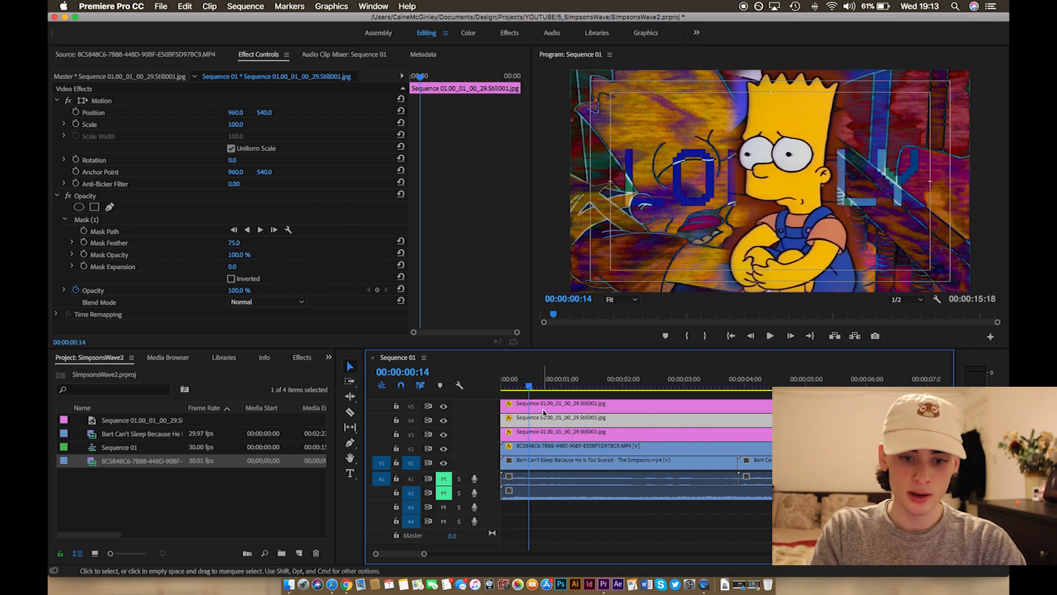
{"action": "left_click_drag", "start_coordinate": [530, 387], "coordinate": [518, 388]}
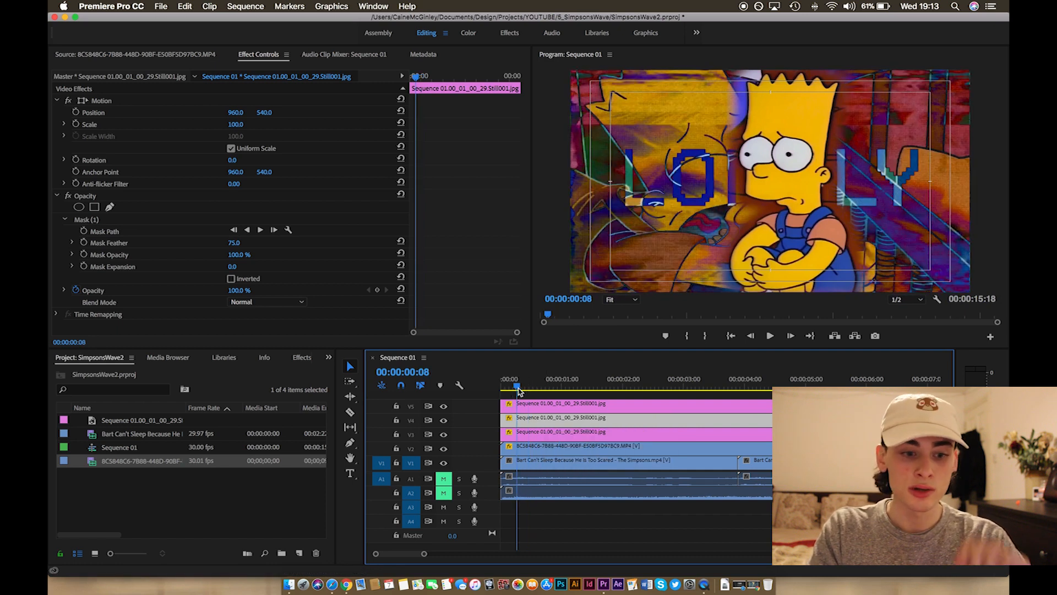
Search the effects for "color balance" and apply Color Balance (RGB) to the Bart still on V3.
{"action": "left_click", "coordinate": [296, 361]}
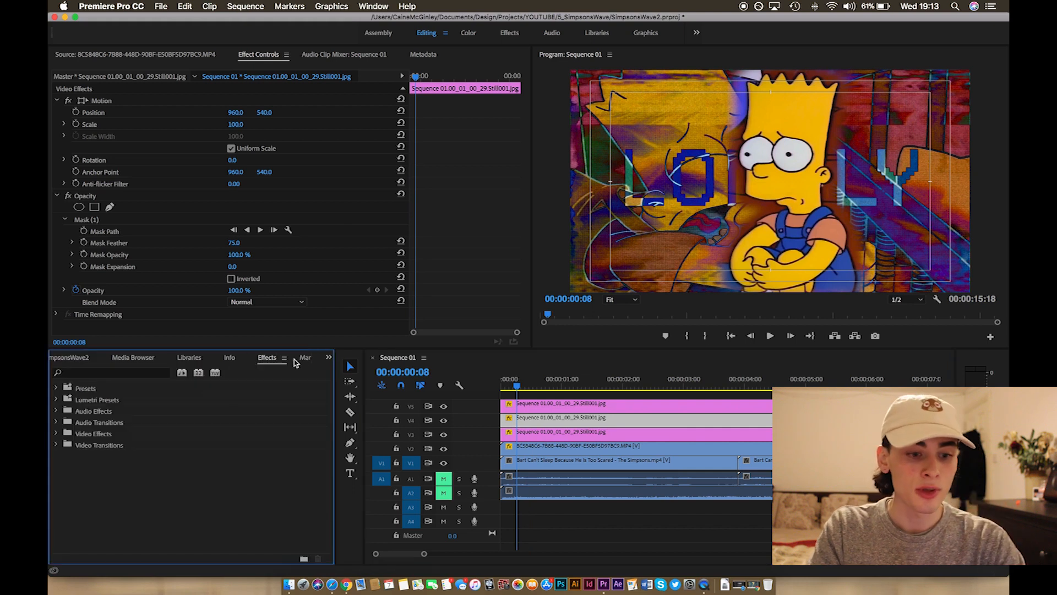
{"action": "left_click", "coordinate": [99, 373]}
{"action": "type", "text": "colo"}
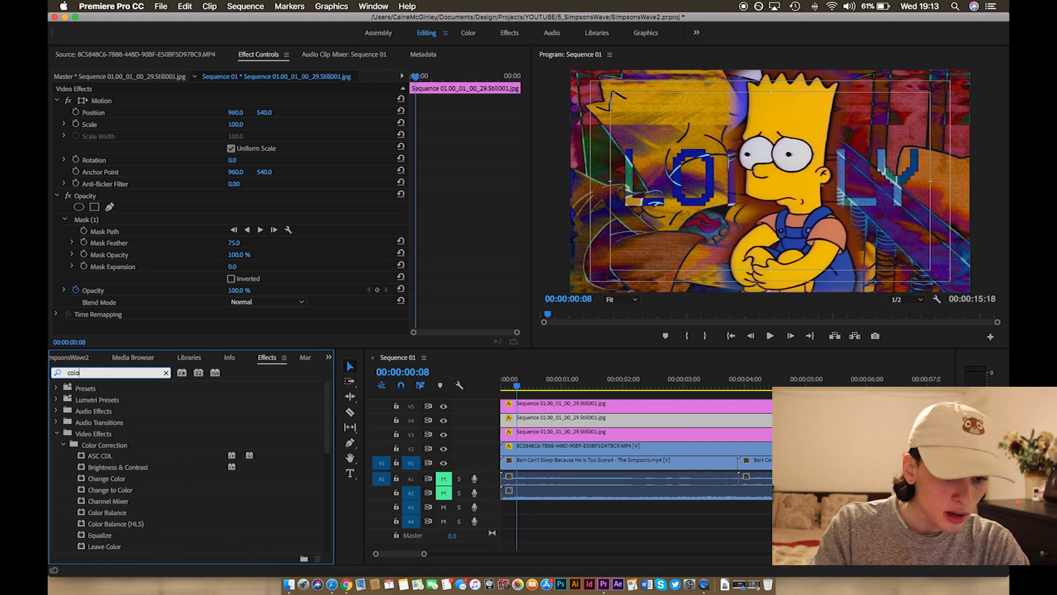
{"action": "type", "text": "ur"}
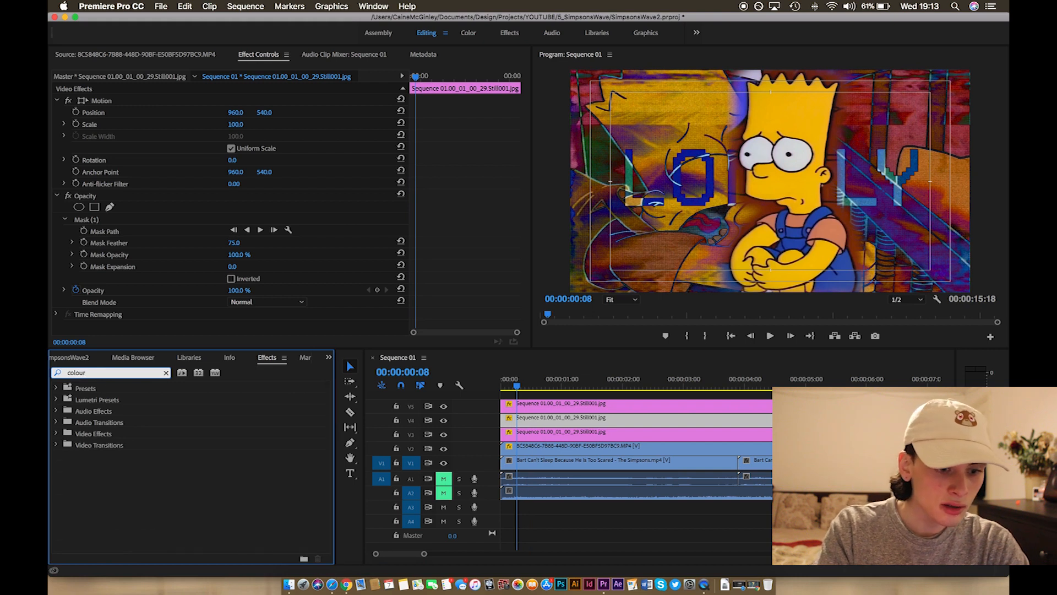
{"action": "key", "text": "BackSpace"}
{"action": "key", "text": "BackSpace"}
{"action": "type", "text": "r balance"}
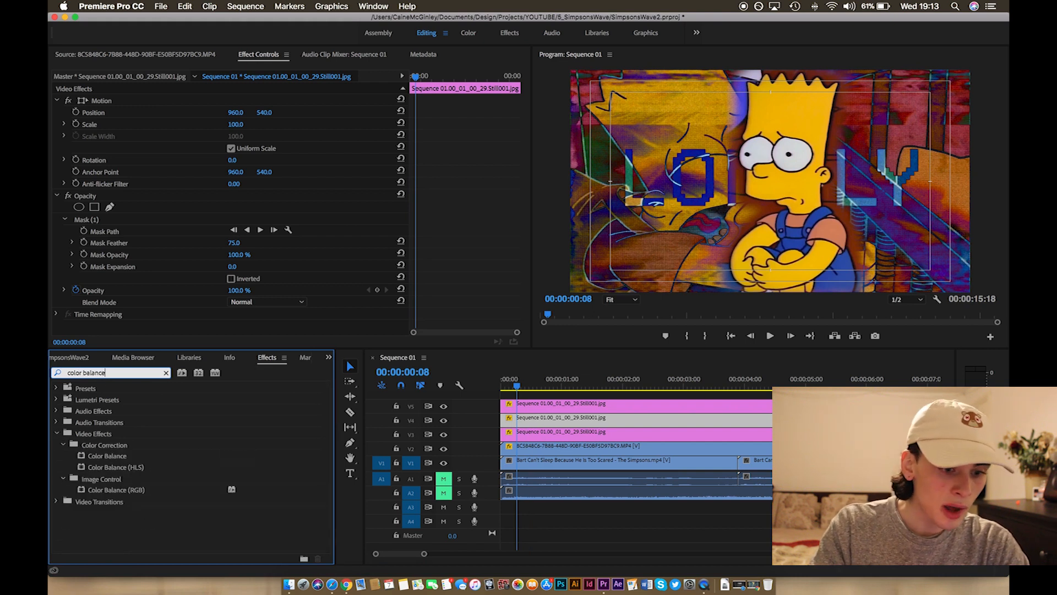
{"action": "left_click_drag", "start_coordinate": [113, 489], "coordinate": [554, 437]}
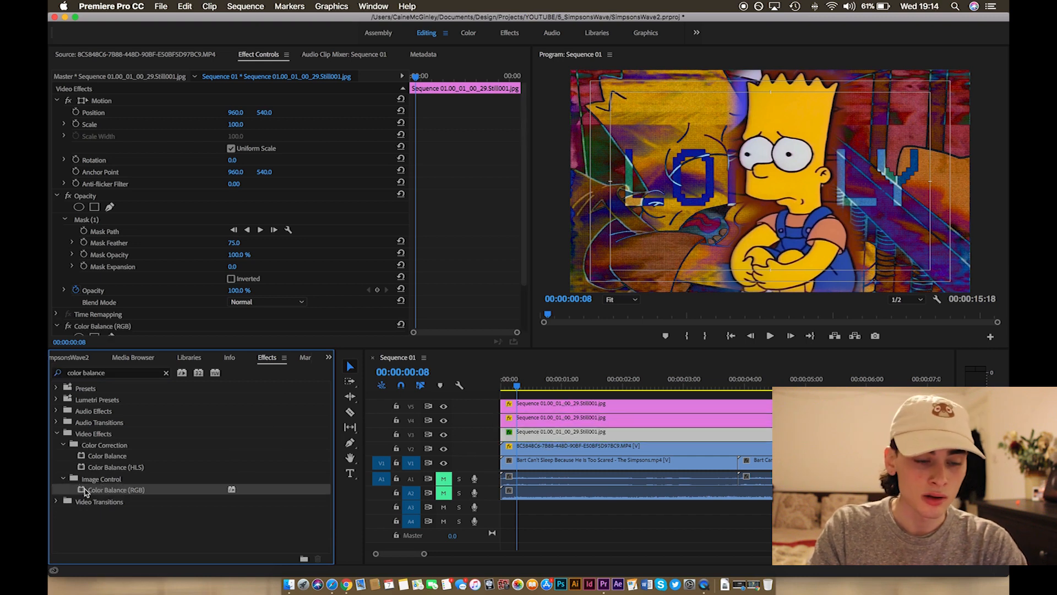
Set Red and Green to 0 in the V3 still's Color Balance (RGB) effect.
{"action": "scroll", "coordinate": [168, 282], "scroll_direction": "down", "scroll_amount": 3}
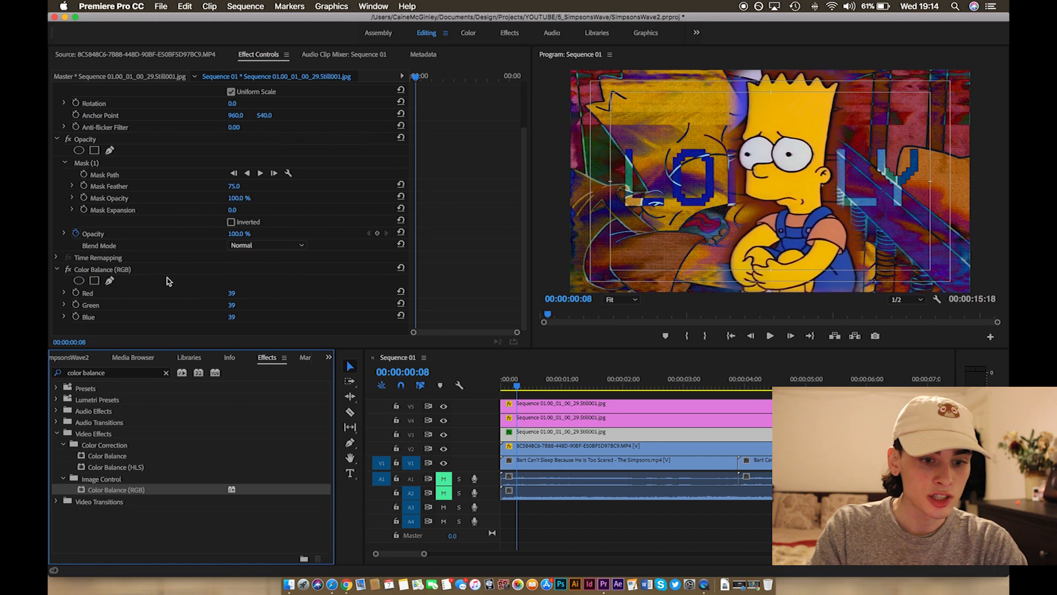
{"action": "left_click", "coordinate": [233, 292]}
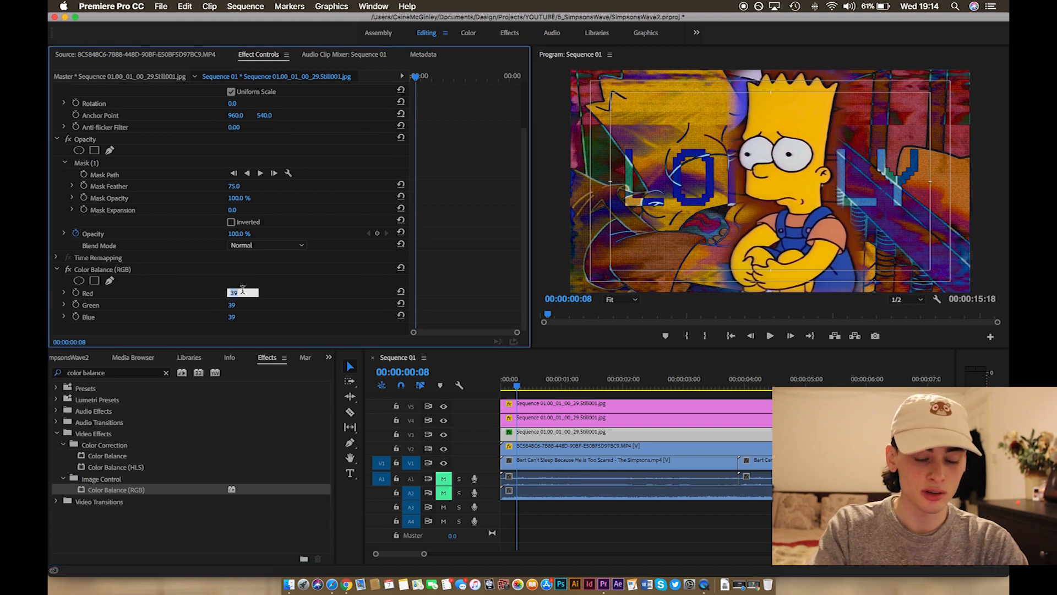
{"action": "type", "text": "0"}
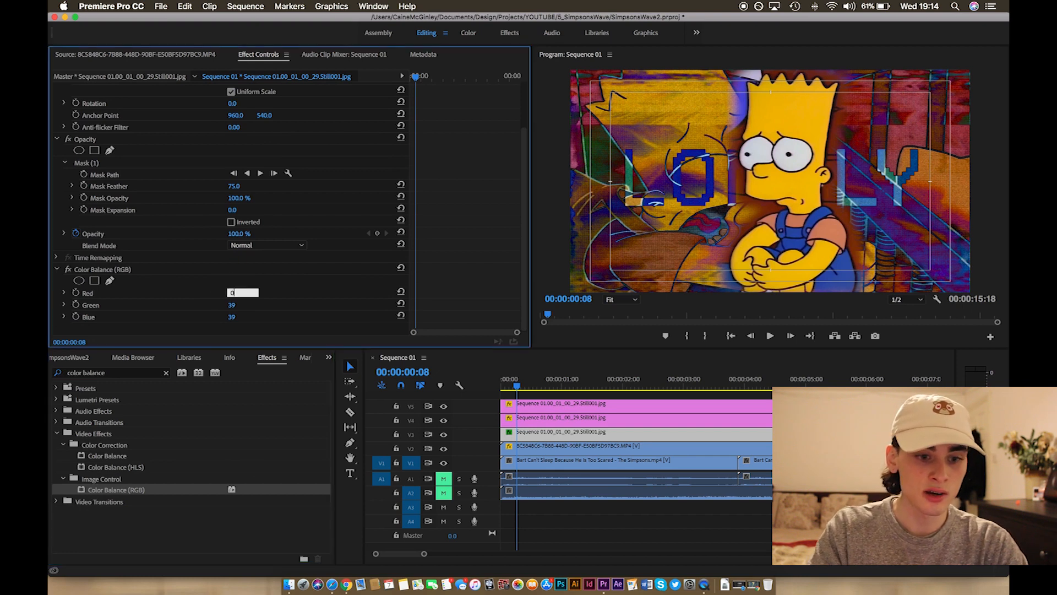
{"action": "left_click", "coordinate": [243, 305]}
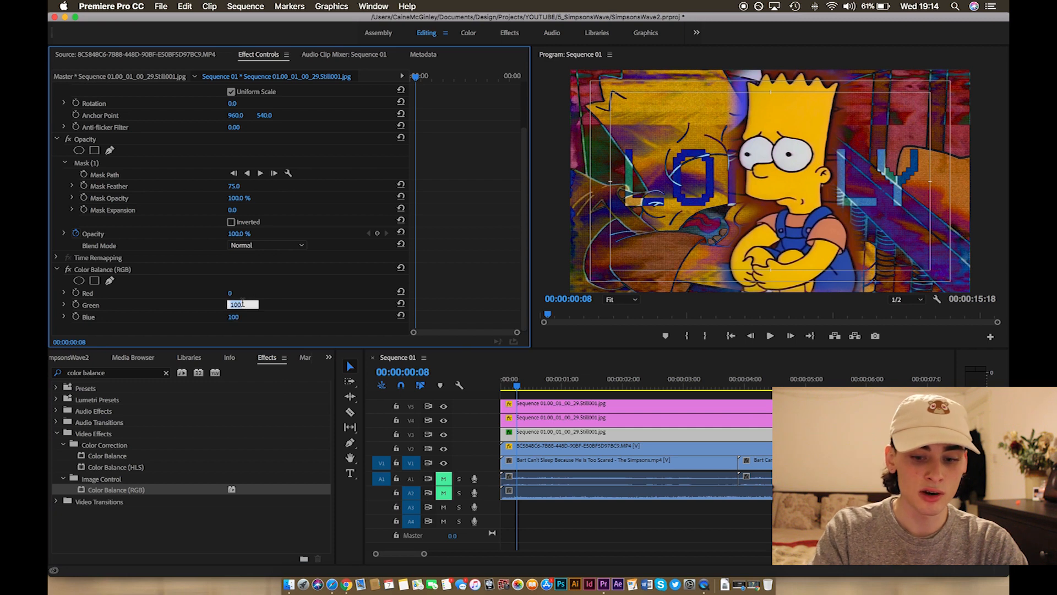
{"action": "type", "text": "0"}
{"action": "key", "text": "Return"}
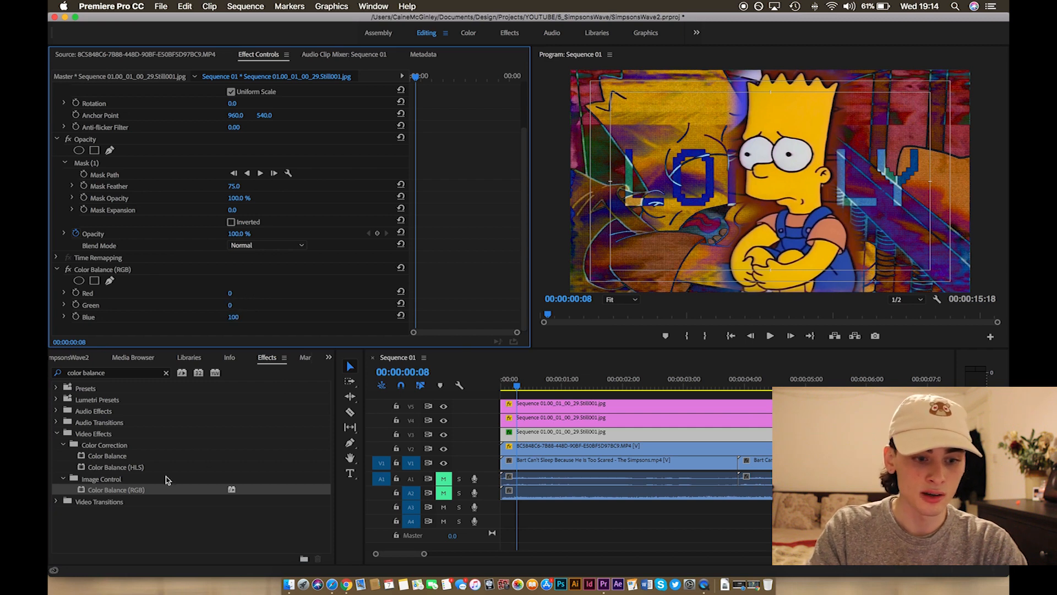
Apply Color Balance (RGB) to the Bart still on V4 and set its Green and Blue to 0.
{"action": "left_click_drag", "start_coordinate": [88, 491], "coordinate": [537, 417]}
{"action": "scroll", "coordinate": [187, 288], "scroll_direction": "down", "scroll_amount": 3}
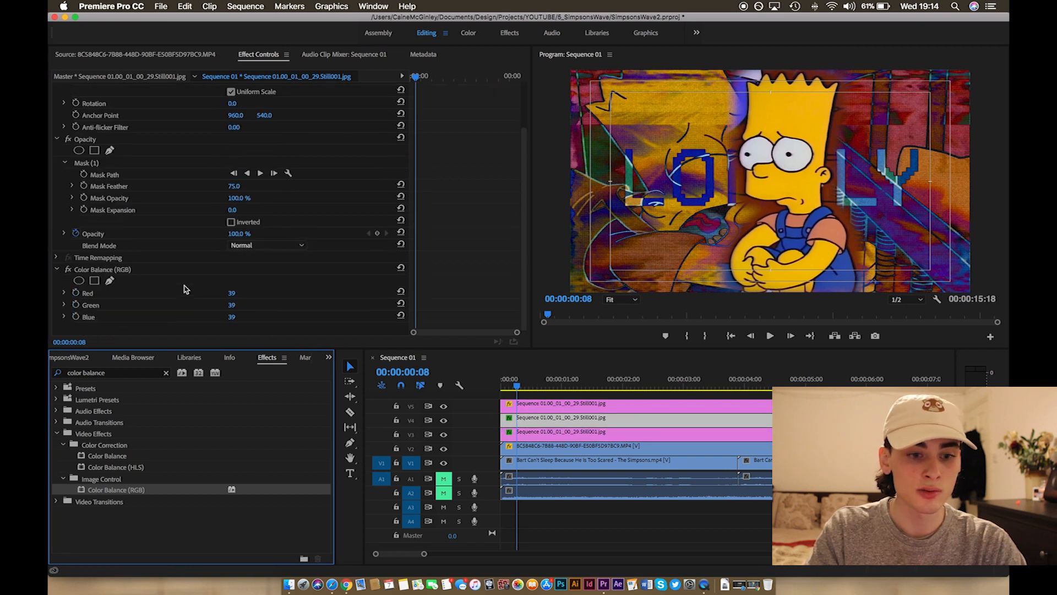
{"action": "left_click", "coordinate": [231, 293]}
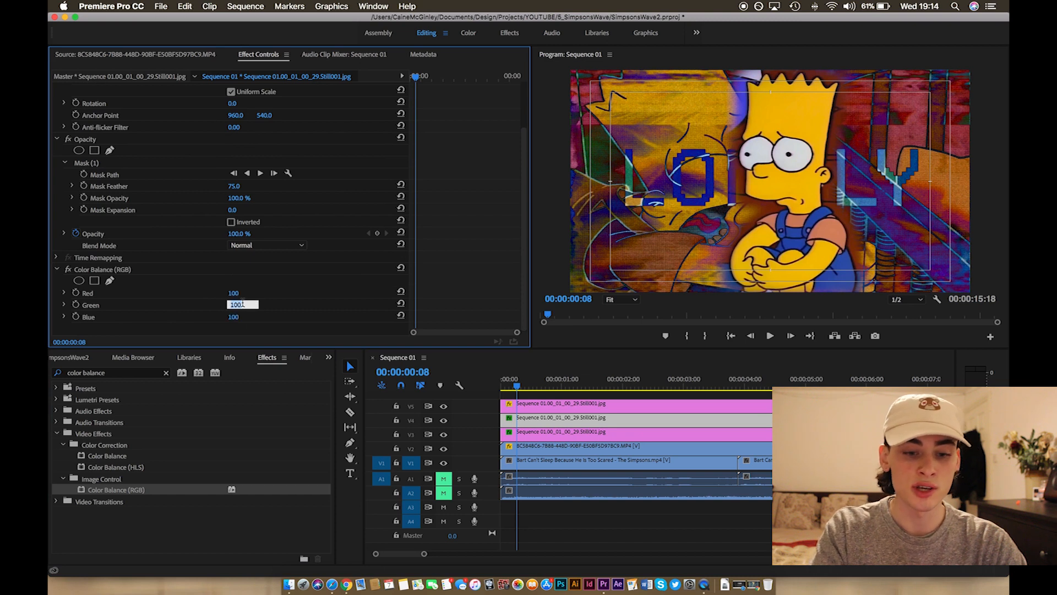
{"action": "type", "text": "0"}
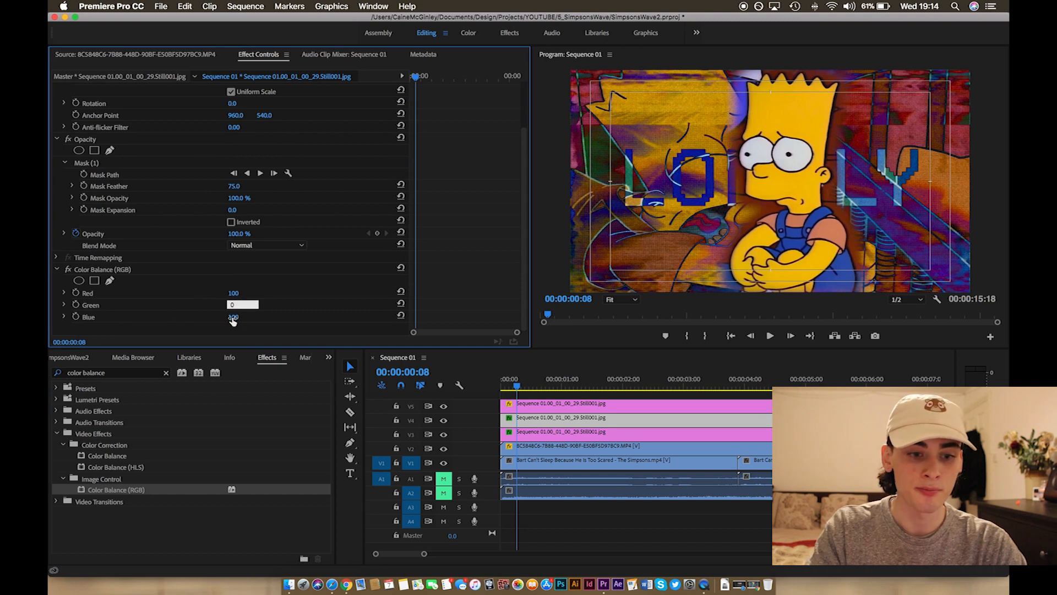
{"action": "key", "text": "Tab"}
{"action": "type", "text": "0"}
{"action": "key", "text": "Return"}
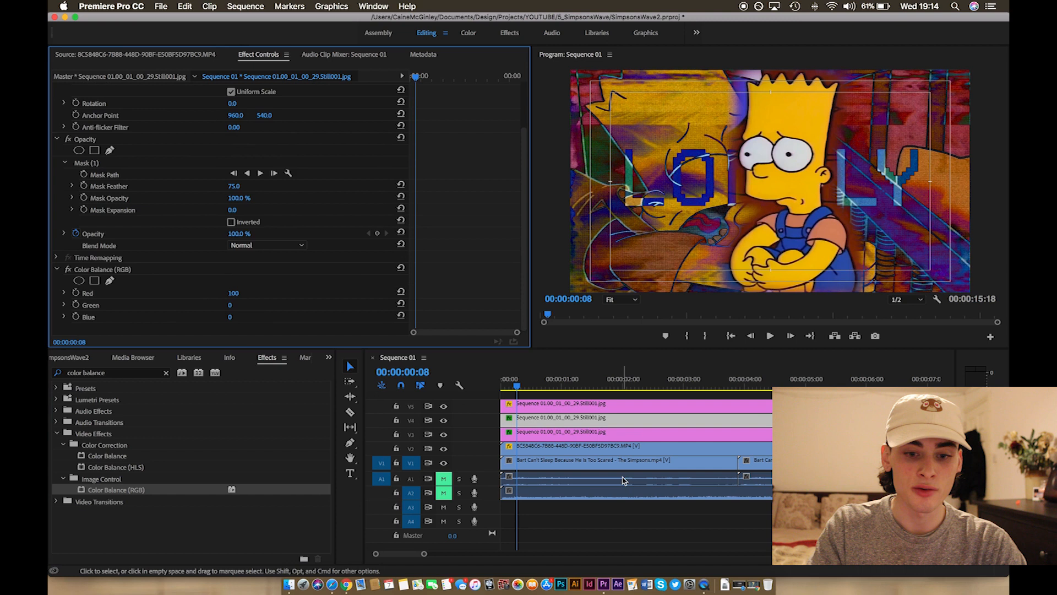
Apply Color Balance (RGB) to the Bart still on V5 and set its Green and Red to 0.
{"action": "left_click", "coordinate": [575, 410]}
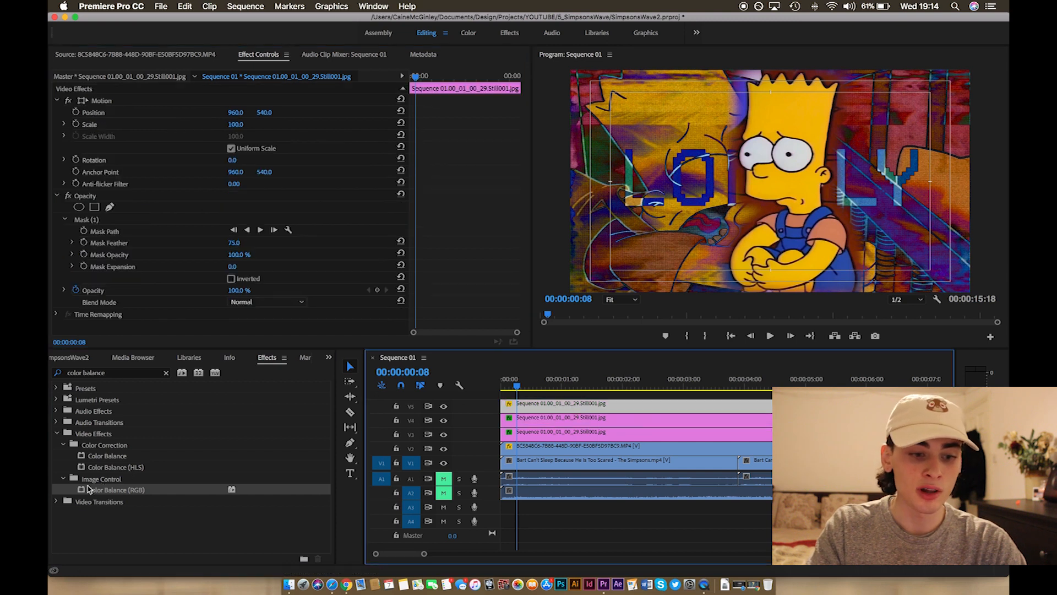
{"action": "left_click_drag", "start_coordinate": [91, 490], "coordinate": [533, 406]}
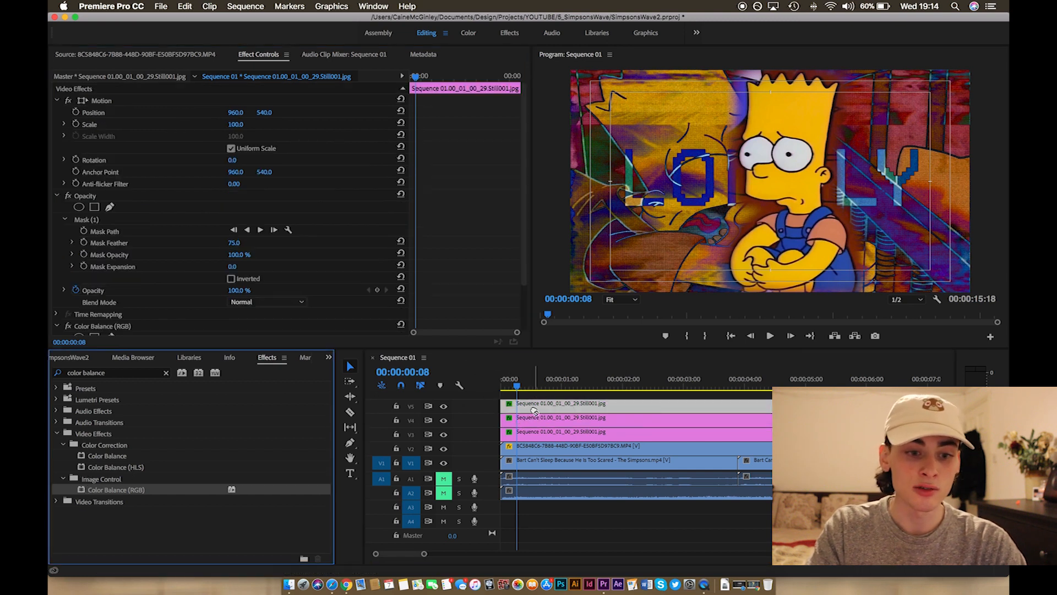
{"action": "scroll", "coordinate": [336, 290], "scroll_direction": "down", "scroll_amount": 2}
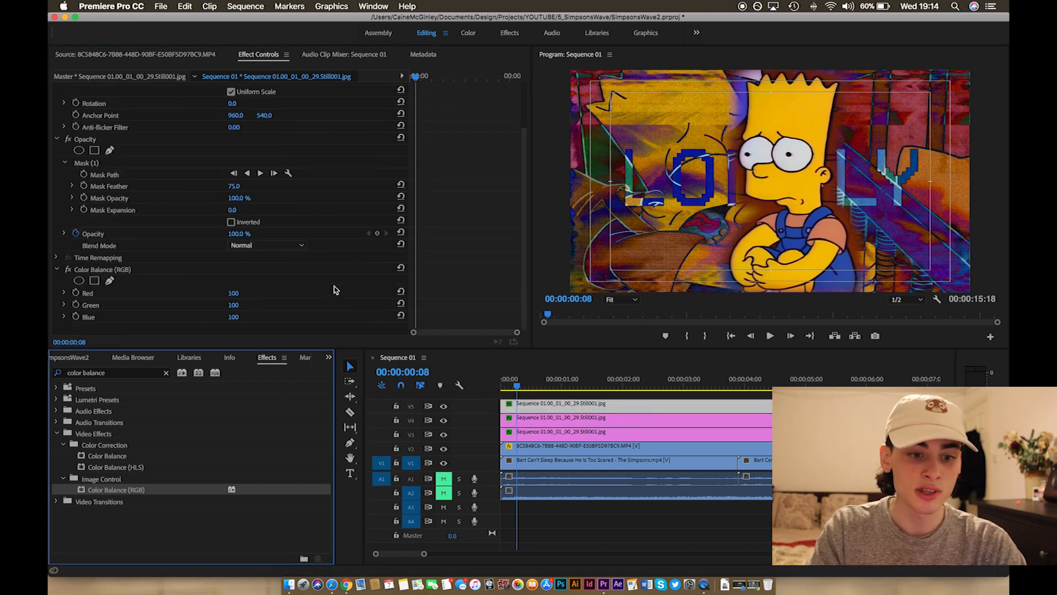
{"action": "left_click", "coordinate": [234, 305]}
{"action": "type", "text": "0"}
{"action": "left_click", "coordinate": [234, 292]}
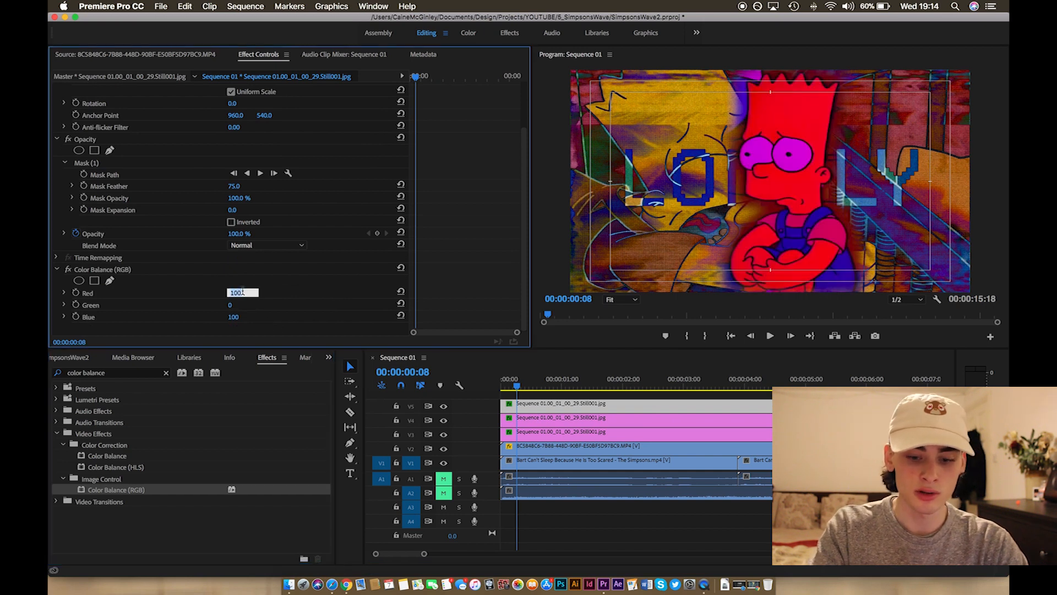
{"action": "type", "text": "0"}
{"action": "key", "text": "Return"}
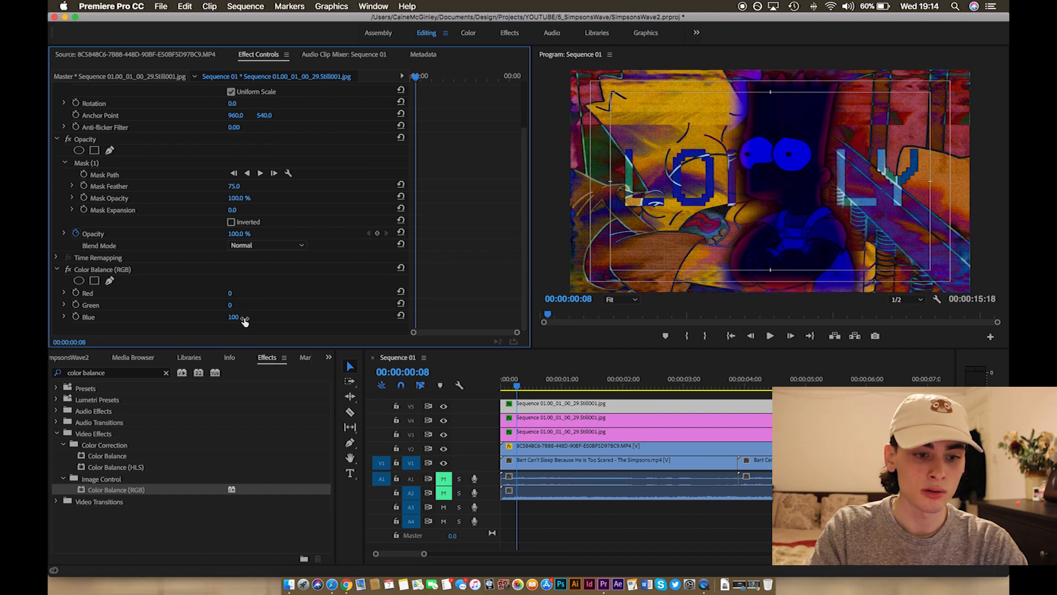
Set Green to 100 and Blue to 0 in the V5 still's Color Balance (RGB) effect.
{"action": "left_click", "coordinate": [242, 303]}
{"action": "type", "text": "10"}
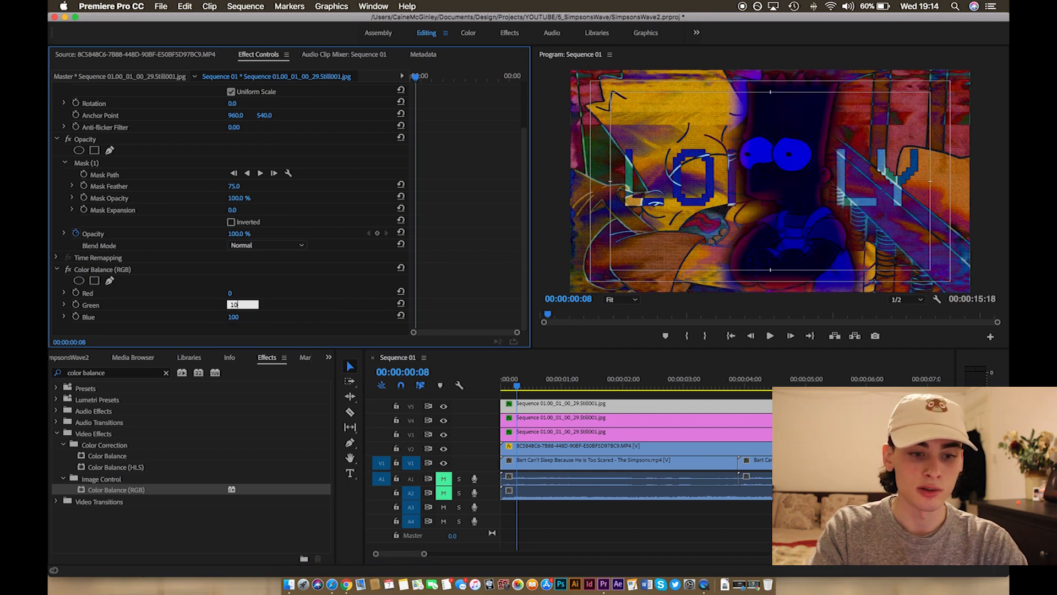
{"action": "type", "text": "0"}
{"action": "key", "text": "Return"}
{"action": "left_click", "coordinate": [233, 317]}
{"action": "type", "text": "0"}
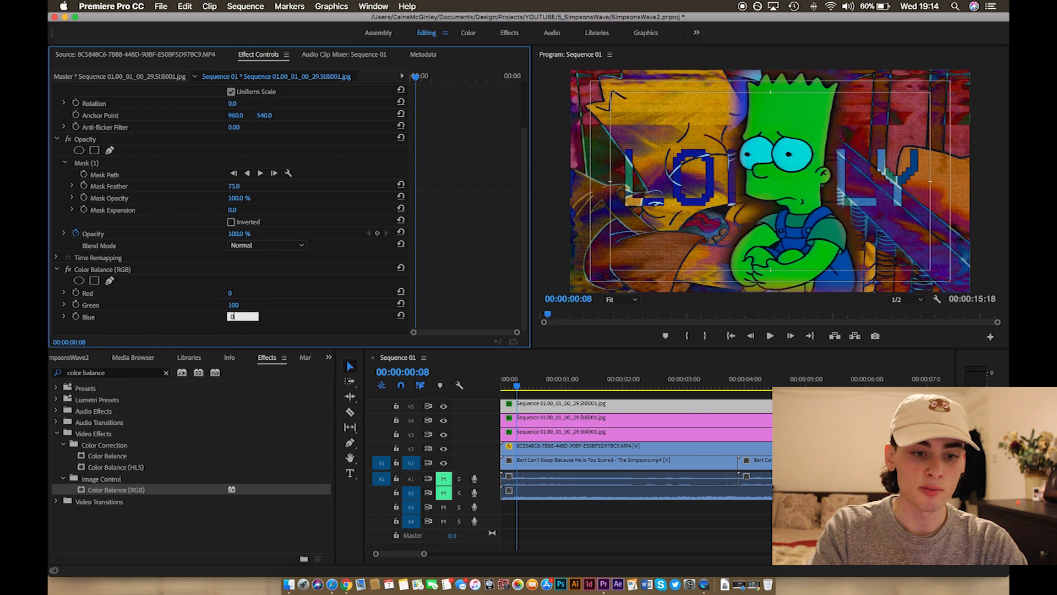
{"action": "key", "text": "Return"}
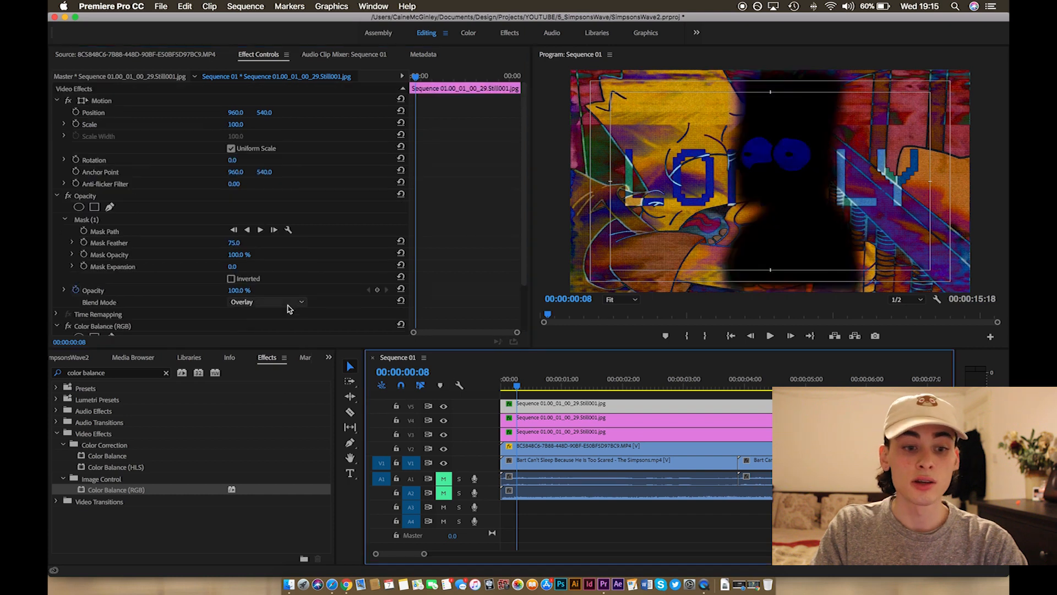
Set the blend mode of the V5 and V4 stills to Screen and offset the V4 still to a horizontal position of 974.
{"action": "left_click", "coordinate": [289, 304]}
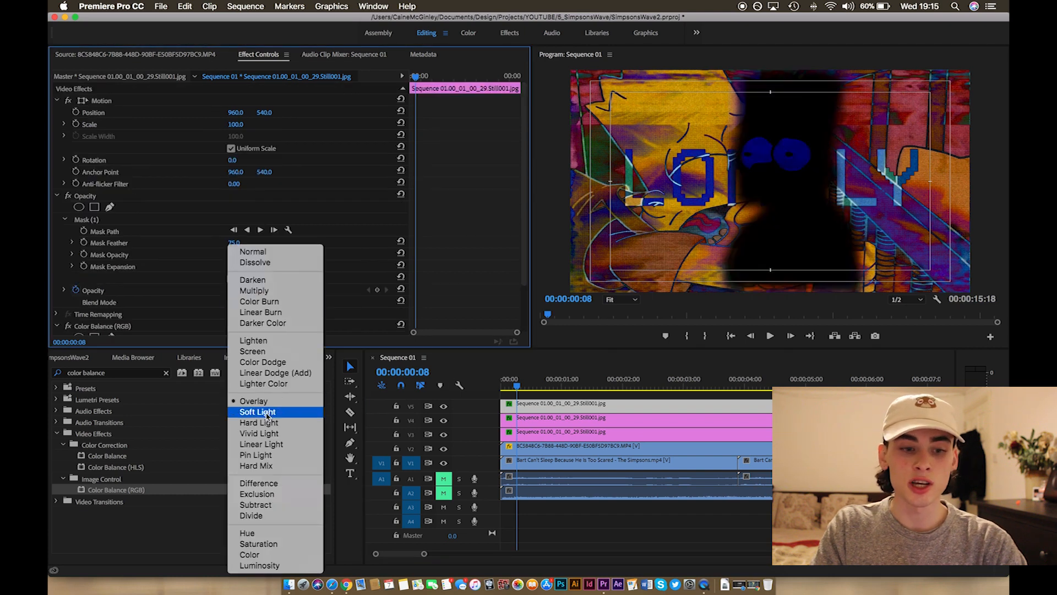
{"action": "left_click", "coordinate": [275, 353]}
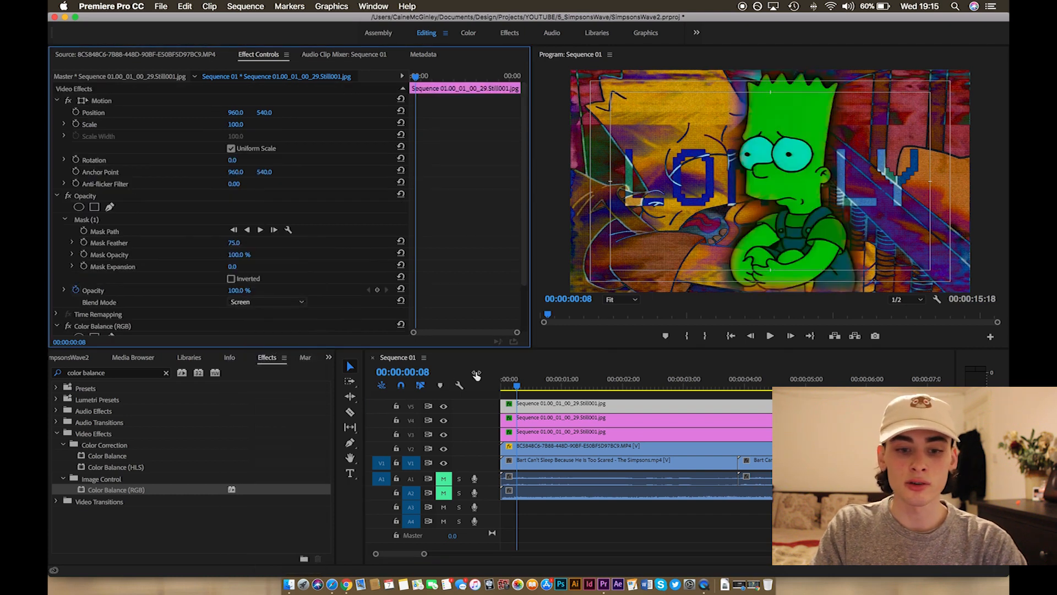
{"action": "left_click", "coordinate": [541, 423]}
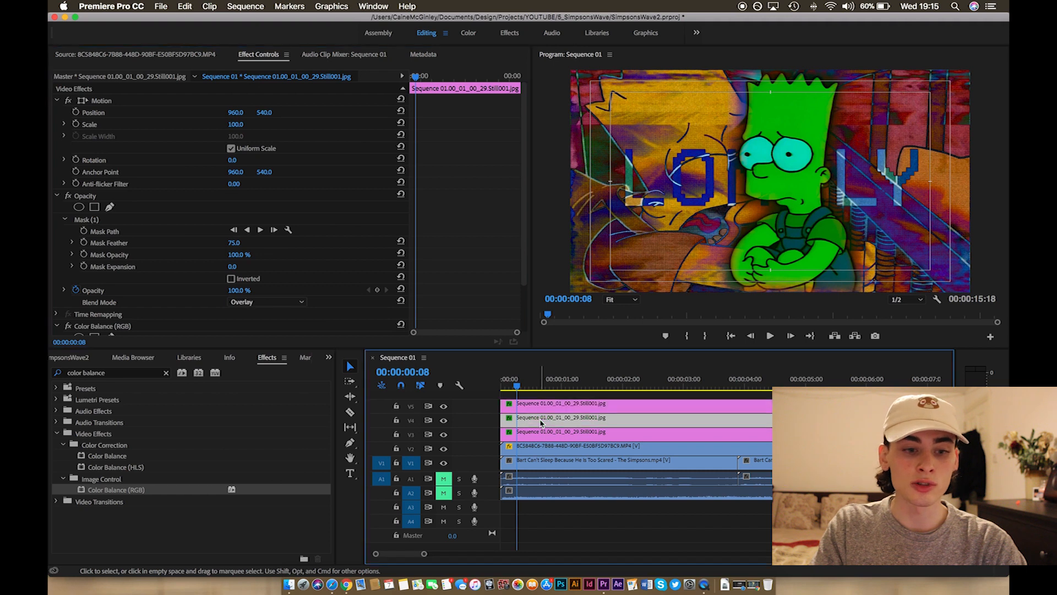
{"action": "left_click", "coordinate": [292, 302]}
{"action": "left_click", "coordinate": [266, 356]}
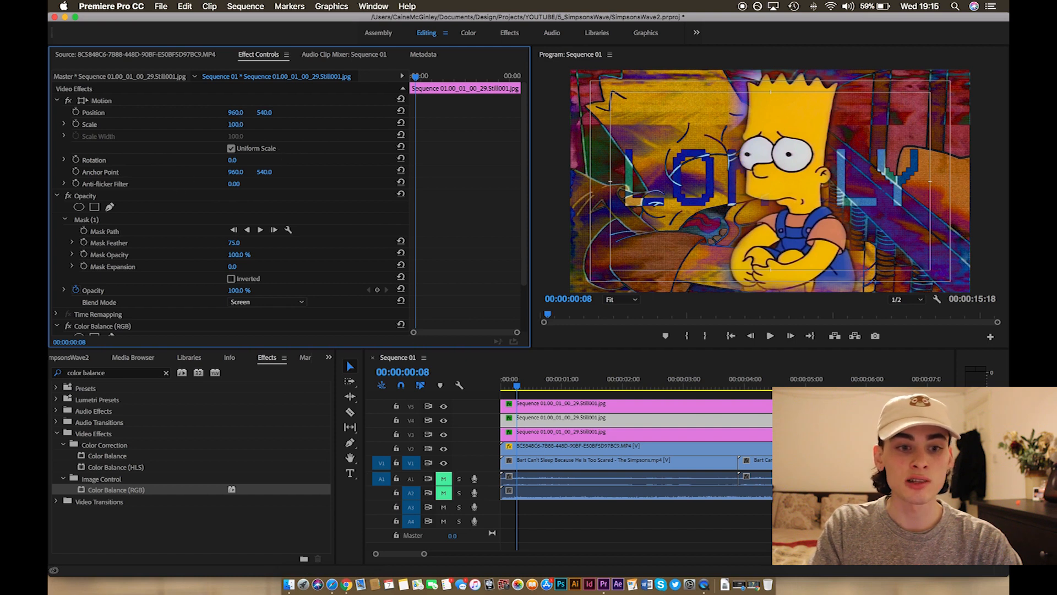
{"action": "mouse_move", "coordinate": [235, 112]}
{"action": "left_mouse_down"}
{"action": "mouse_move", "coordinate": [265, 112]}
{"action": "mouse_move", "coordinate": [227, 113]}
{"action": "mouse_move", "coordinate": [244, 113]}
{"action": "left_mouse_up"}
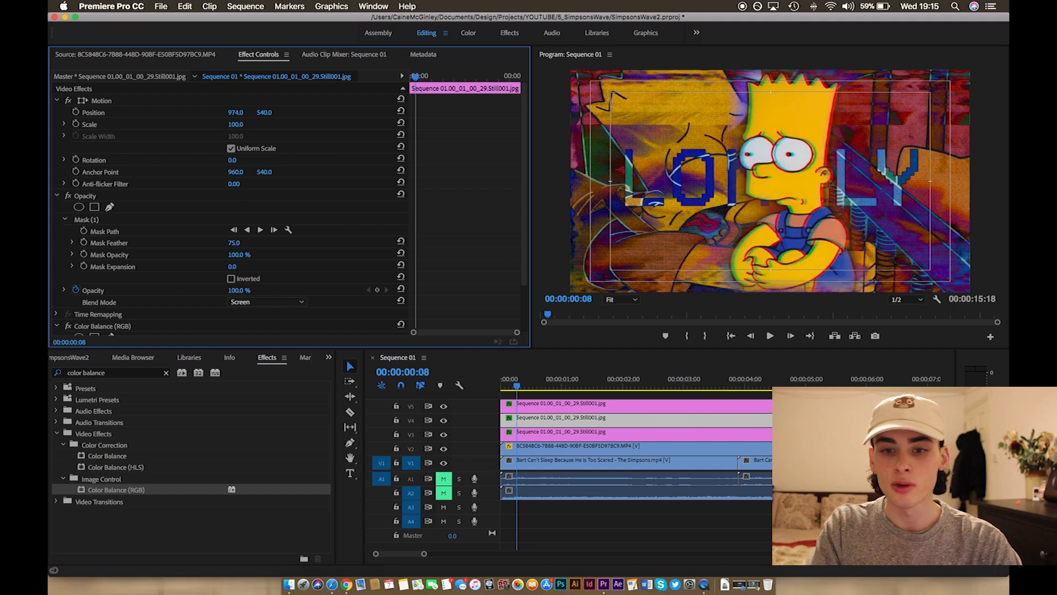
Try a small horizontal position shift on the Bart still on V5 and undo it.
{"action": "left_click", "coordinate": [549, 406]}
{"action": "left_click", "coordinate": [232, 113]}
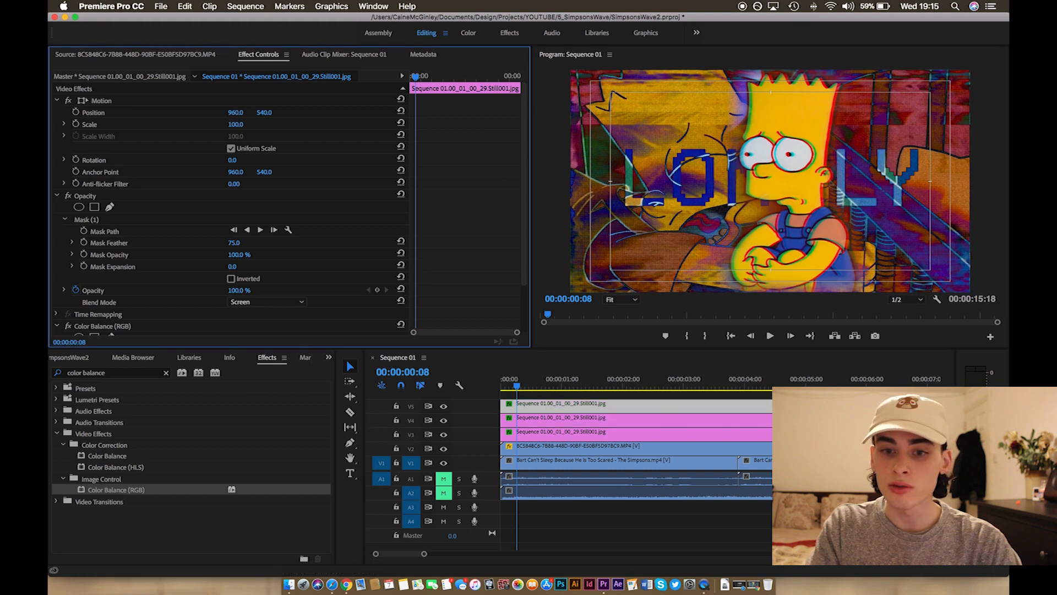
{"action": "mouse_move", "coordinate": [235, 112]}
{"action": "left_mouse_down"}
{"action": "mouse_move", "coordinate": [226, 112]}
{"action": "mouse_move", "coordinate": [240, 113]}
{"action": "left_mouse_up"}
{"action": "key", "text": "super+z"}
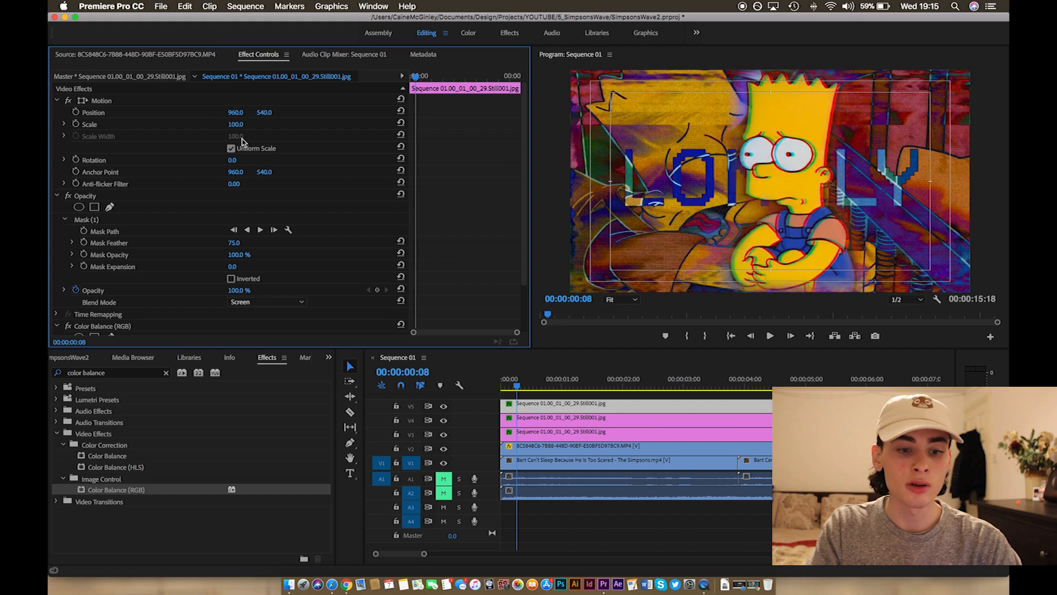
Set the V3 still's horizontal position to 955 and move the playhead to 00:00:00:01.
{"action": "left_click", "coordinate": [570, 431]}
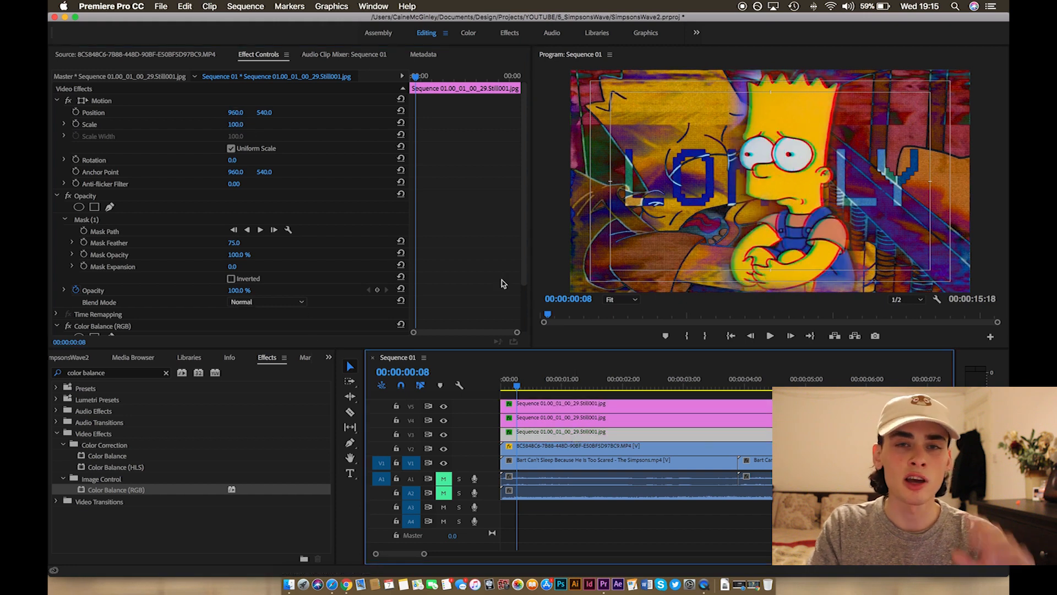
{"action": "left_click_drag", "start_coordinate": [240, 113], "coordinate": [237, 113]}
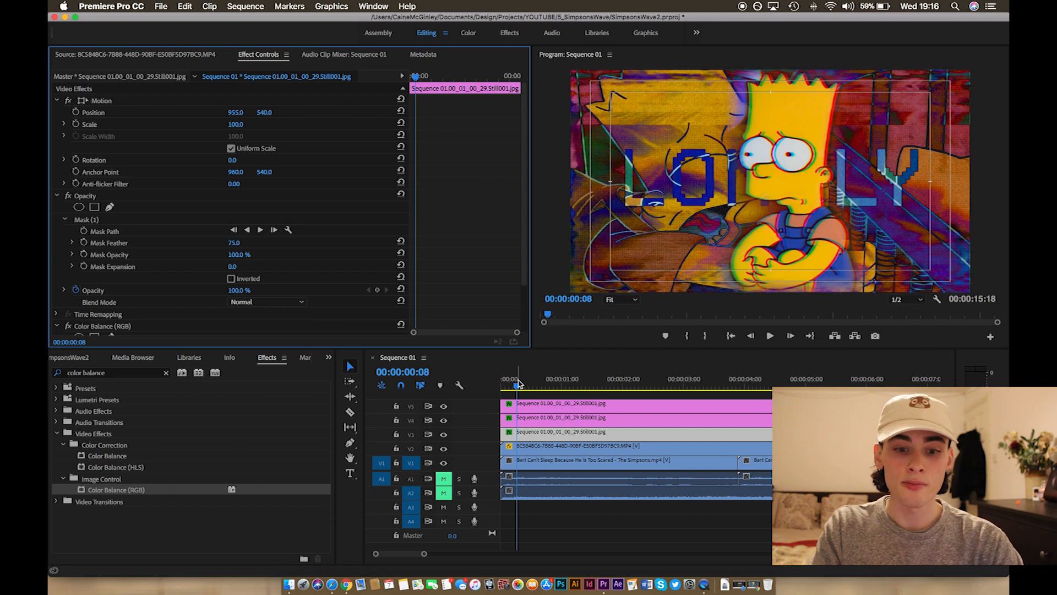
{"action": "left_click_drag", "start_coordinate": [519, 384], "coordinate": [504, 384]}
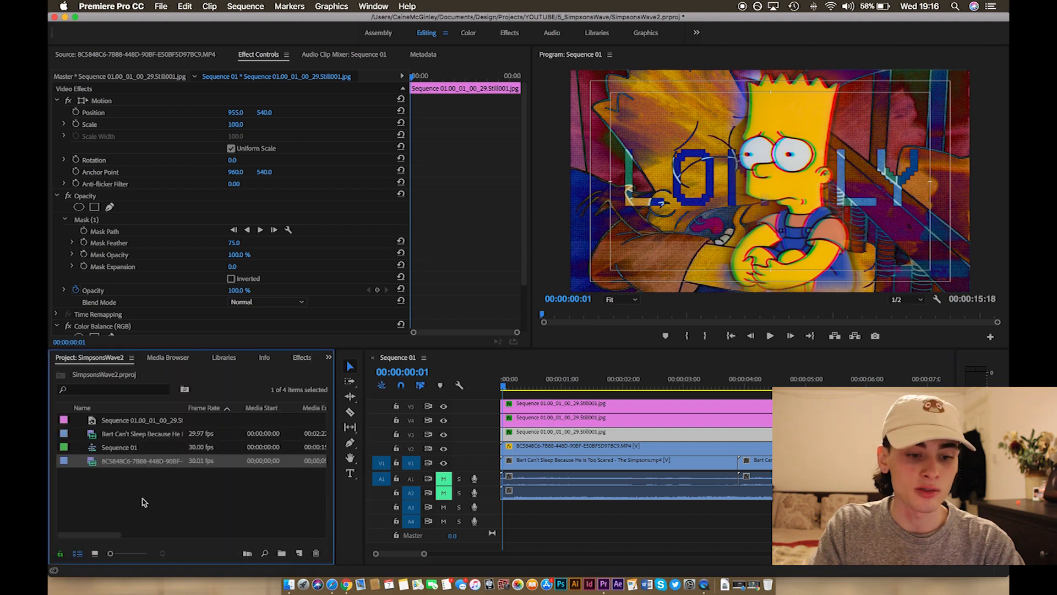
Create a 1920 x 1080, 30 fps adjustment layer and place it on V6 at the start of the sequence.
{"action": "right_click", "coordinate": [142, 499]}
{"action": "mouse_move", "coordinate": [180, 518]}
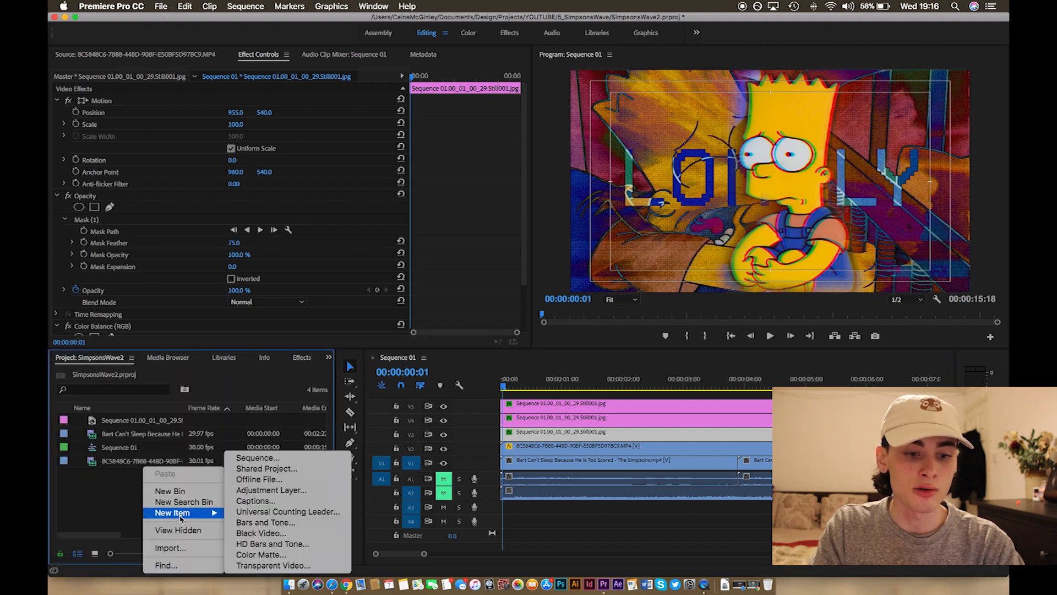
{"action": "left_click", "coordinate": [272, 490]}
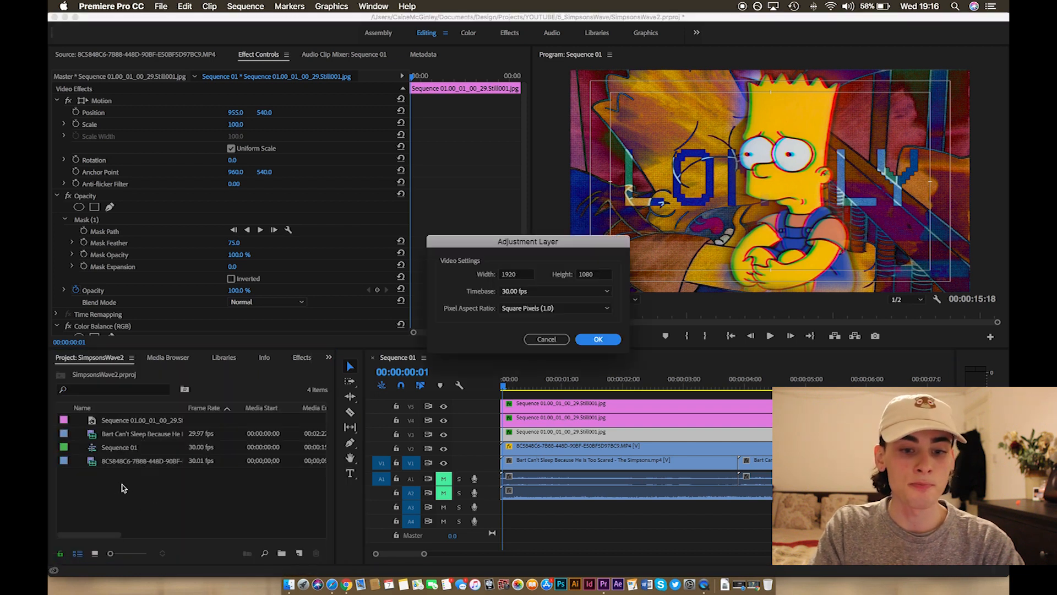
{"action": "left_click", "coordinate": [598, 340]}
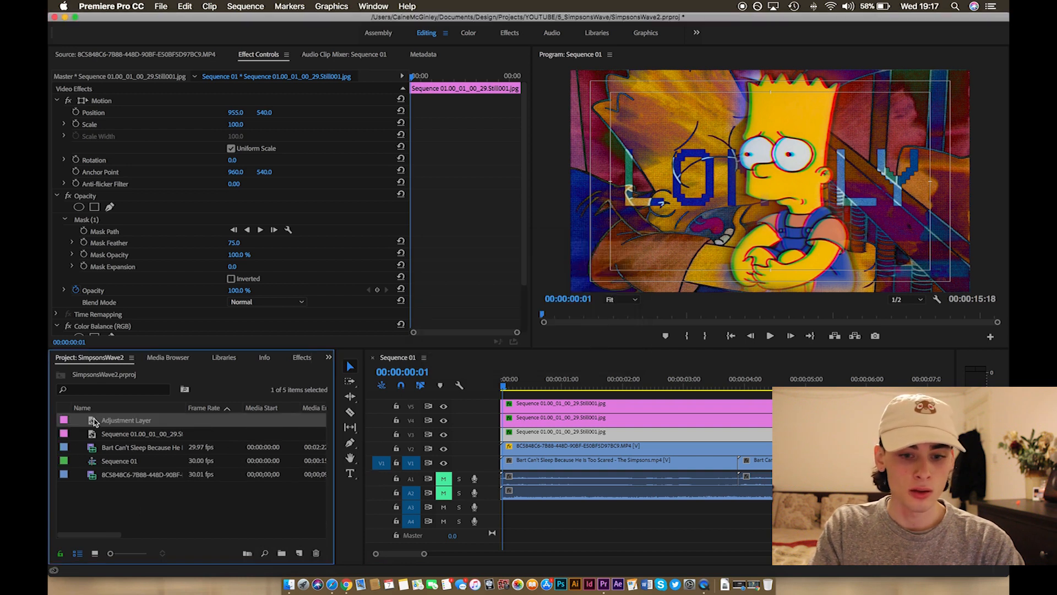
{"action": "left_click_drag", "start_coordinate": [235, 384], "coordinate": [497, 394]}
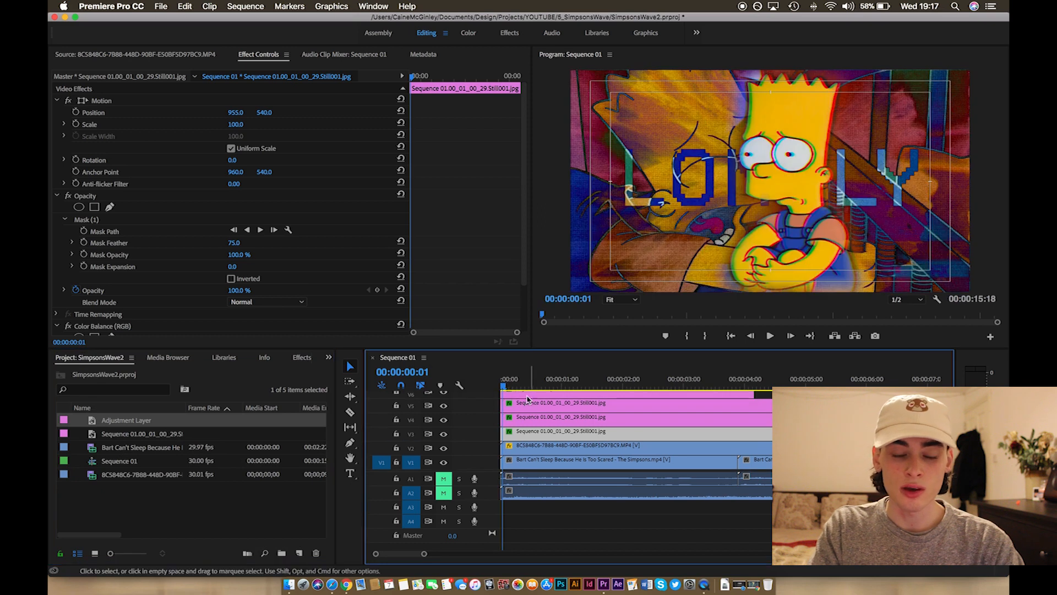
Search the effects for "lumetri" and apply Lumetri Color to the adjustment layer.
{"action": "left_click", "coordinate": [303, 357]}
{"action": "double_click", "coordinate": [123, 373]}
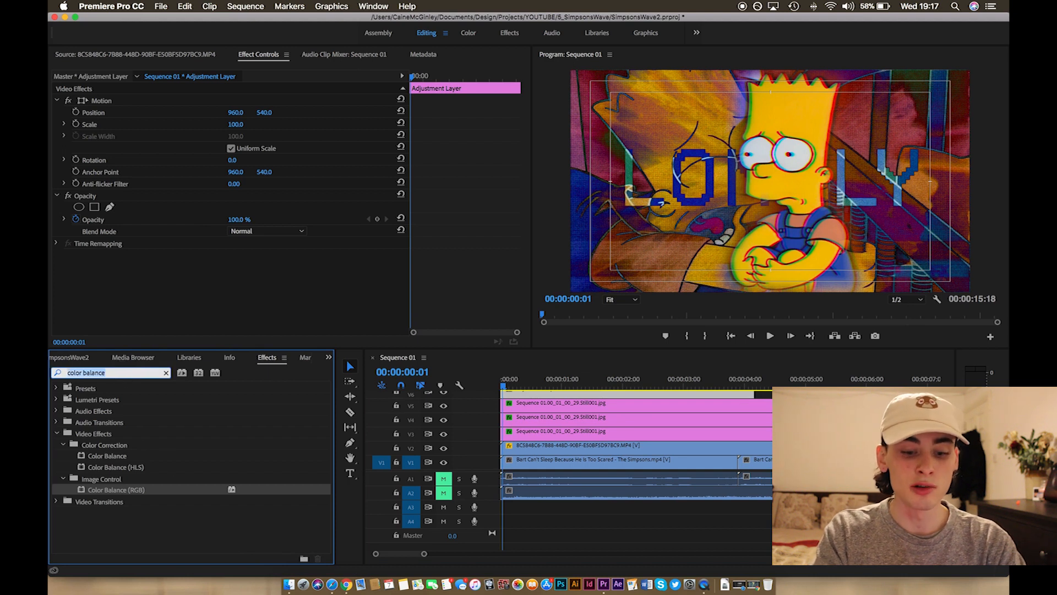
{"action": "type", "text": "lumetri"}
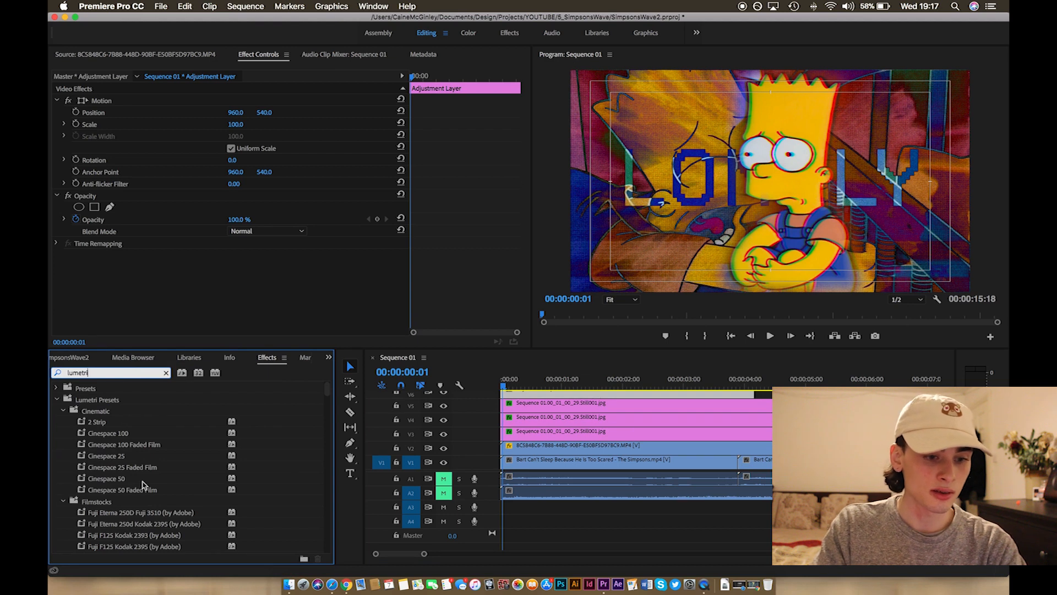
{"action": "scroll", "coordinate": [140, 473], "scroll_direction": "down", "scroll_amount": 15}
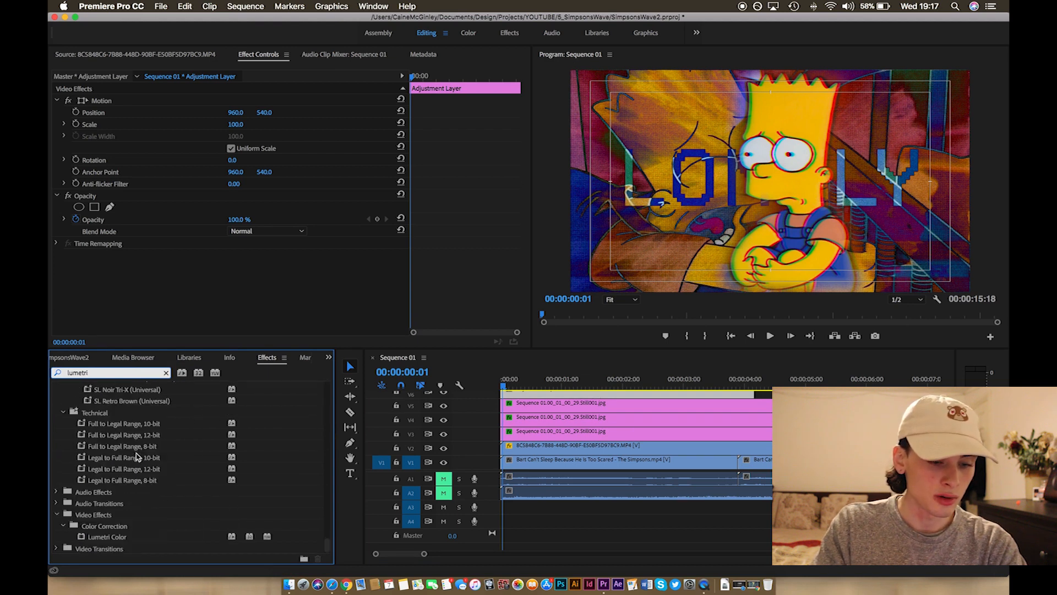
{"action": "left_click_drag", "start_coordinate": [107, 537], "coordinate": [209, 266]}
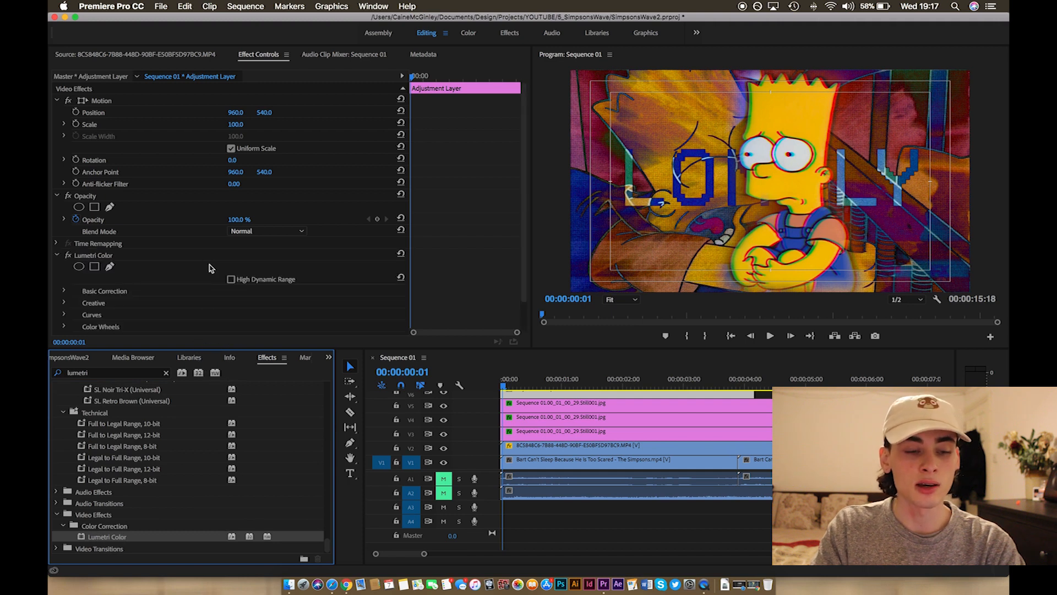
{"action": "scroll", "coordinate": [168, 300], "scroll_direction": "down", "scroll_amount": 3}
{"action": "left_click", "coordinate": [64, 258]}
{"action": "scroll", "coordinate": [133, 282], "scroll_direction": "down", "scroll_amount": 8}
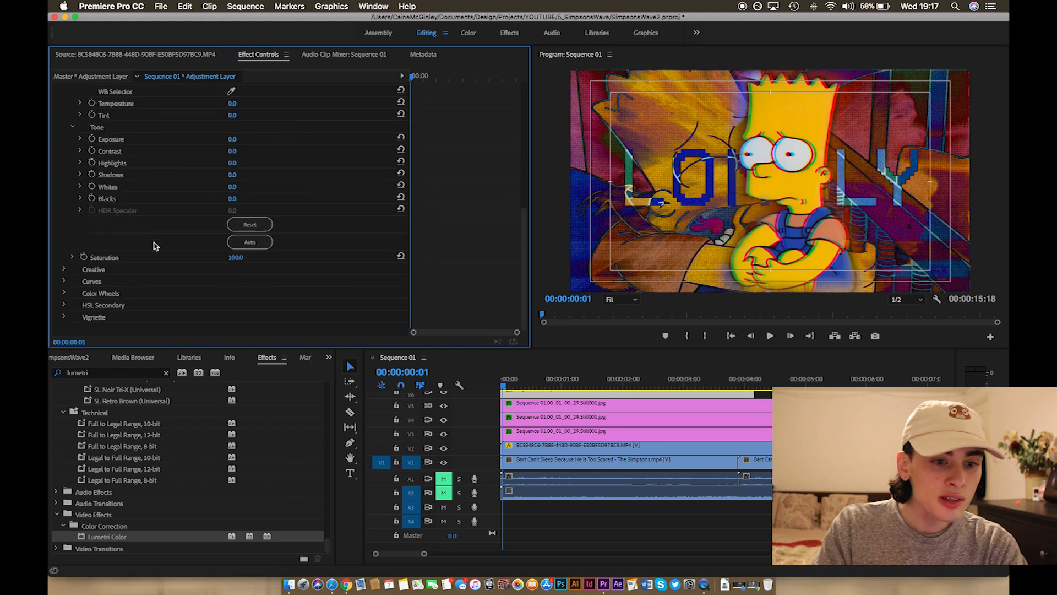
{"action": "scroll", "coordinate": [155, 246], "scroll_direction": "up", "scroll_amount": 10}
{"action": "left_click", "coordinate": [64, 178]}
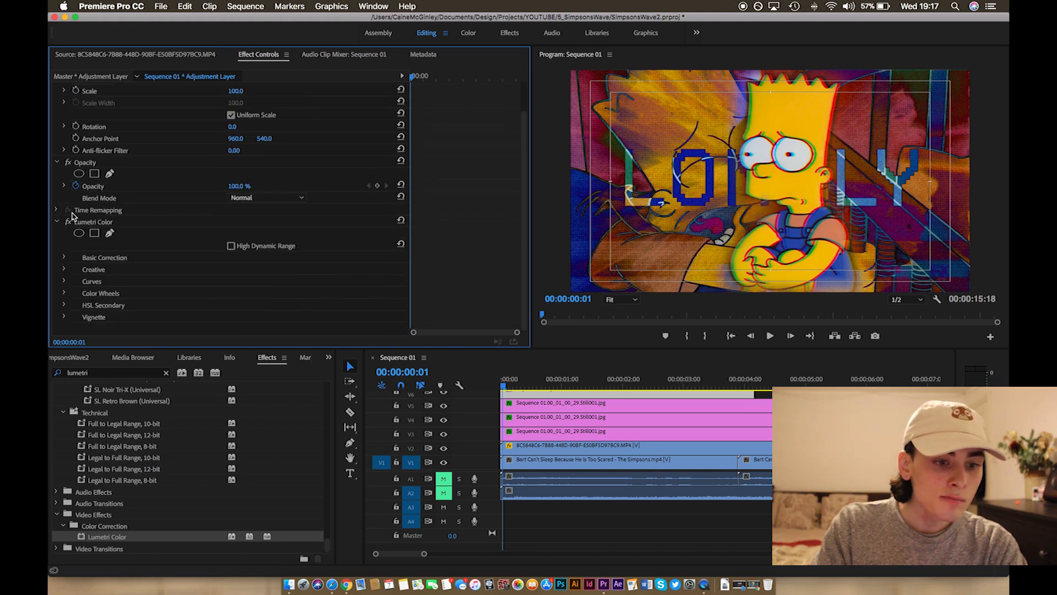
Use the Lumetri Color wheels to tint the adjustment layer's shadows and midtones toward purple and its highlights toward blue.
{"action": "left_click", "coordinate": [64, 294]}
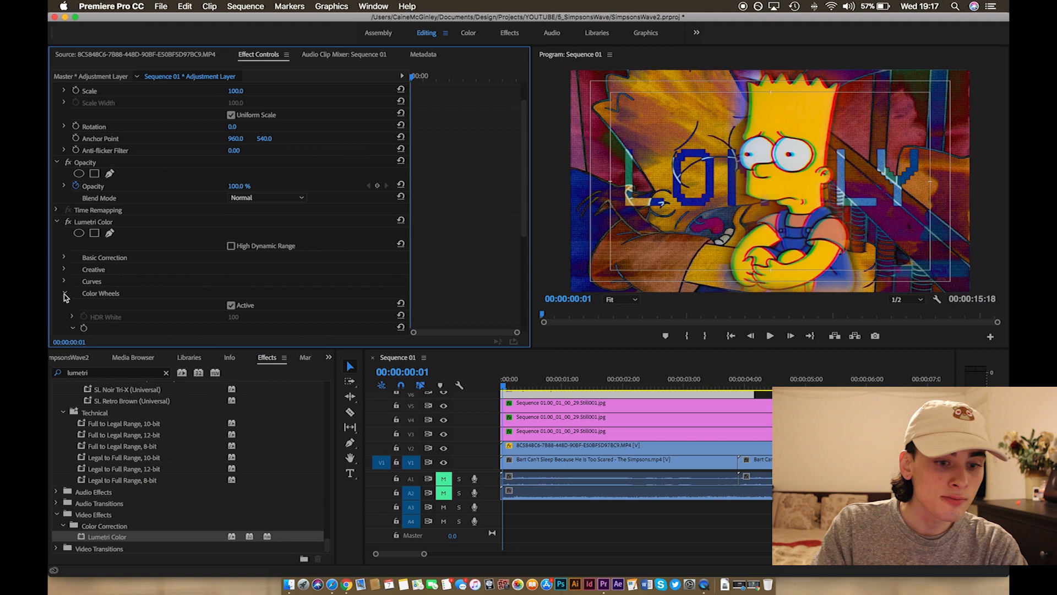
{"action": "scroll", "coordinate": [176, 297], "scroll_direction": "down", "scroll_amount": 5}
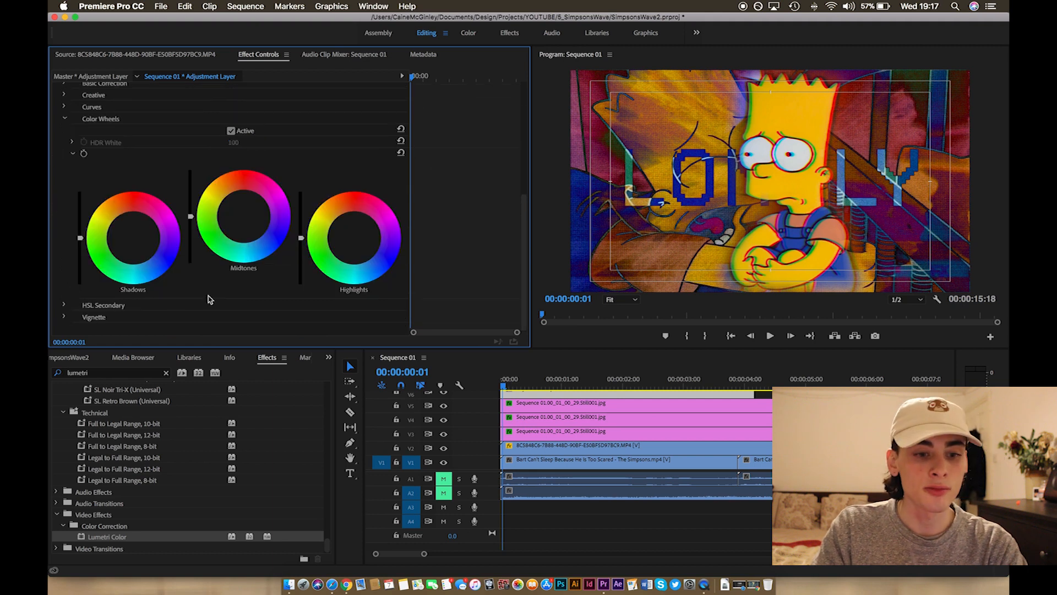
{"action": "scroll", "coordinate": [198, 287], "scroll_direction": "up", "scroll_amount": 1}
{"action": "scroll", "coordinate": [177, 201], "scroll_direction": "up", "scroll_amount": 3}
{"action": "scroll", "coordinate": [176, 200], "scroll_direction": "down", "scroll_amount": 4}
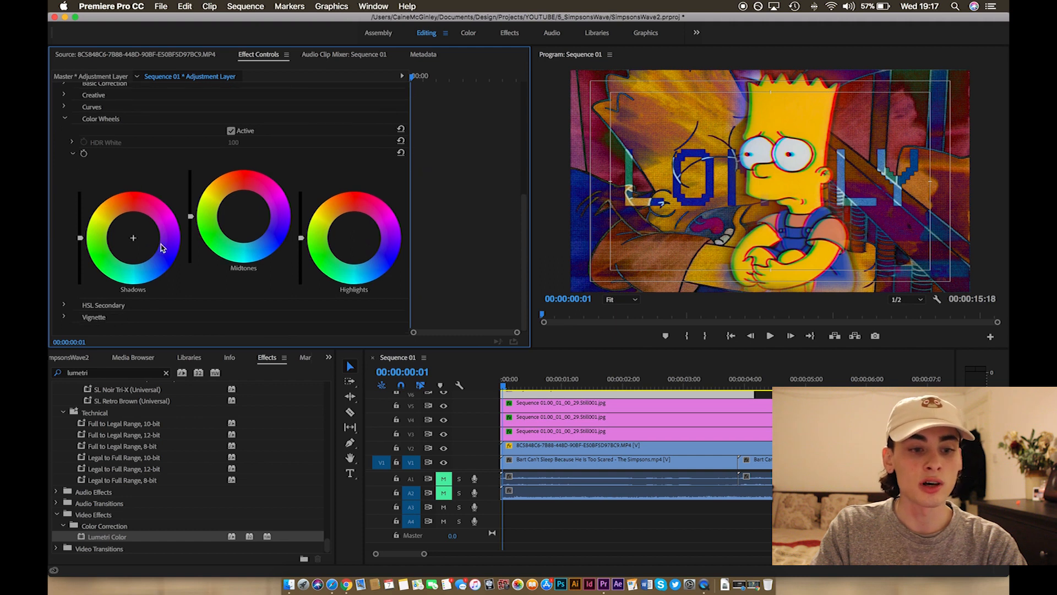
{"action": "left_click_drag", "start_coordinate": [163, 244], "coordinate": [153, 230]}
{"action": "left_click_drag", "start_coordinate": [260, 210], "coordinate": [248, 222]}
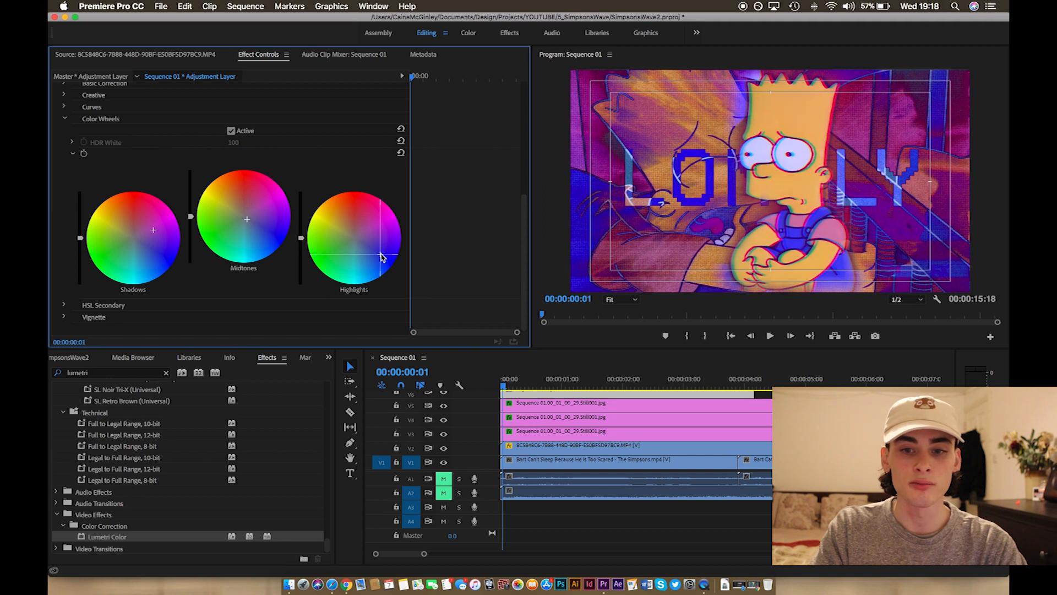
{"action": "left_click", "coordinate": [380, 255]}
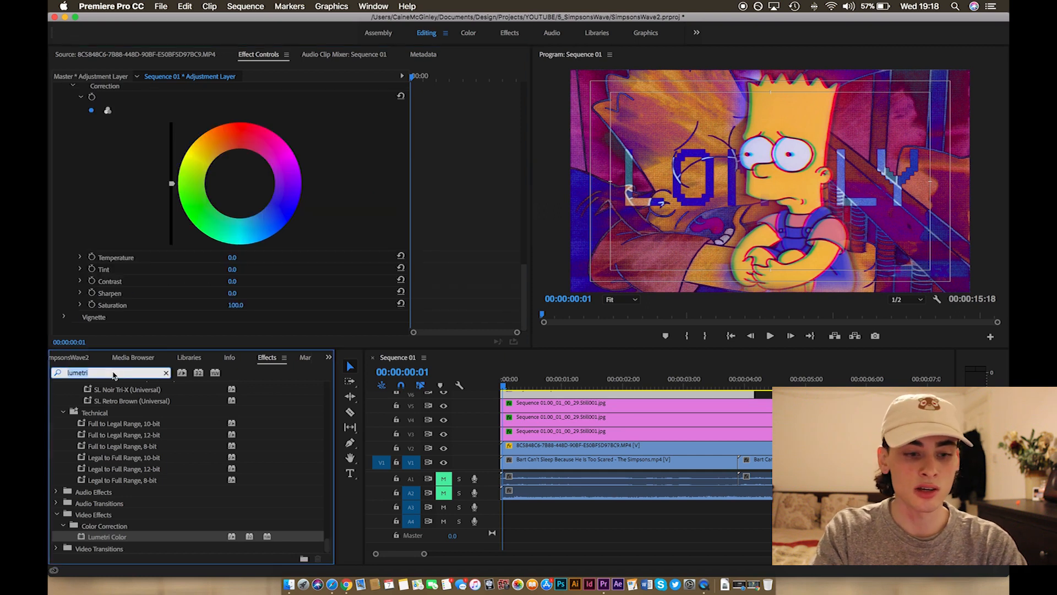
Search the effects for "grain" and apply the Noise effect to the adjustment layer.
{"action": "type", "text": "noise"}
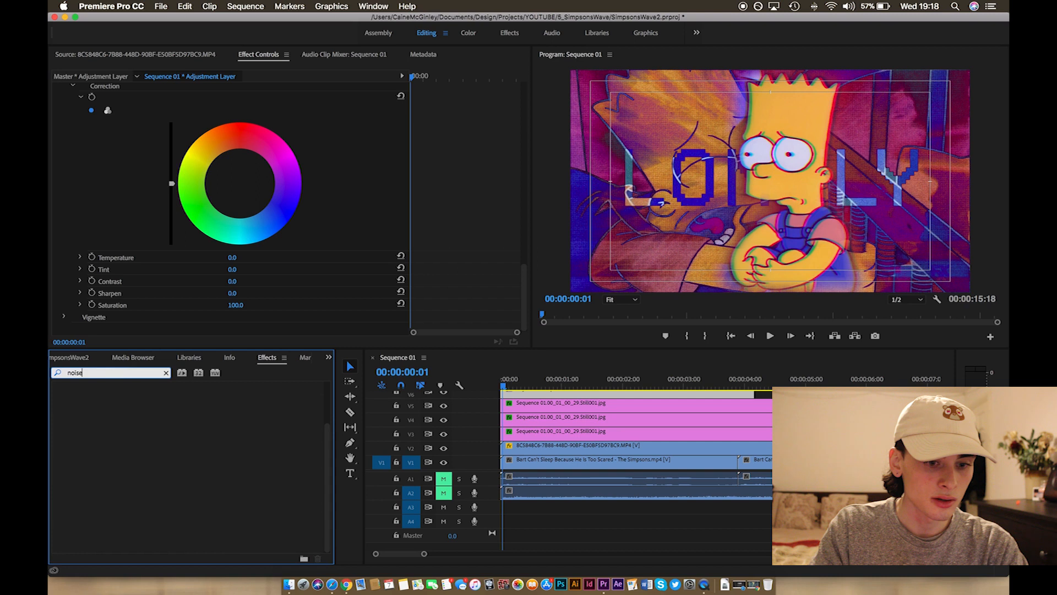
{"action": "left_click", "coordinate": [167, 373]}
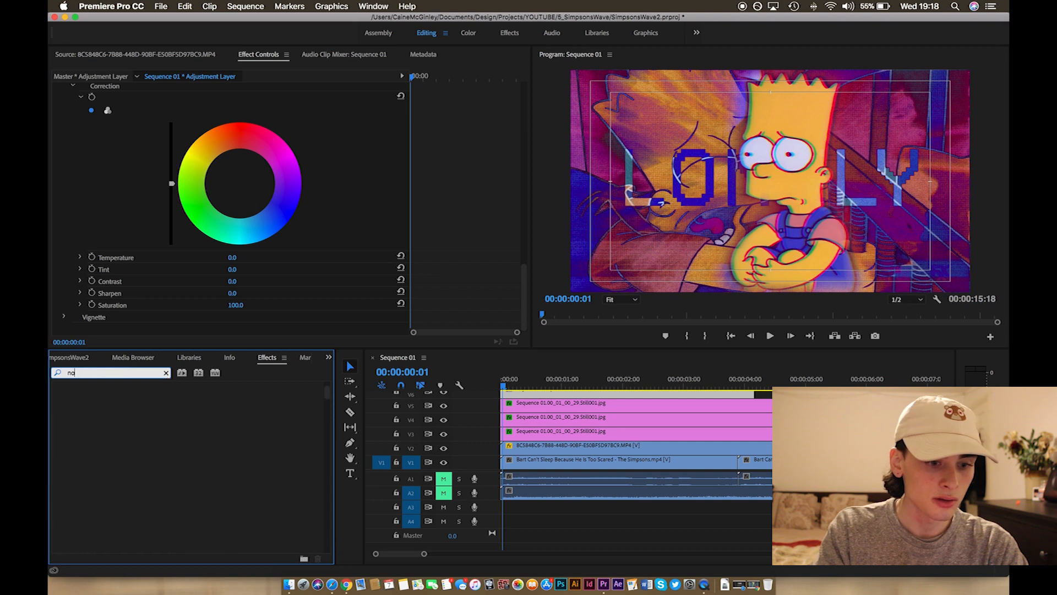
{"action": "type", "text": "grain"}
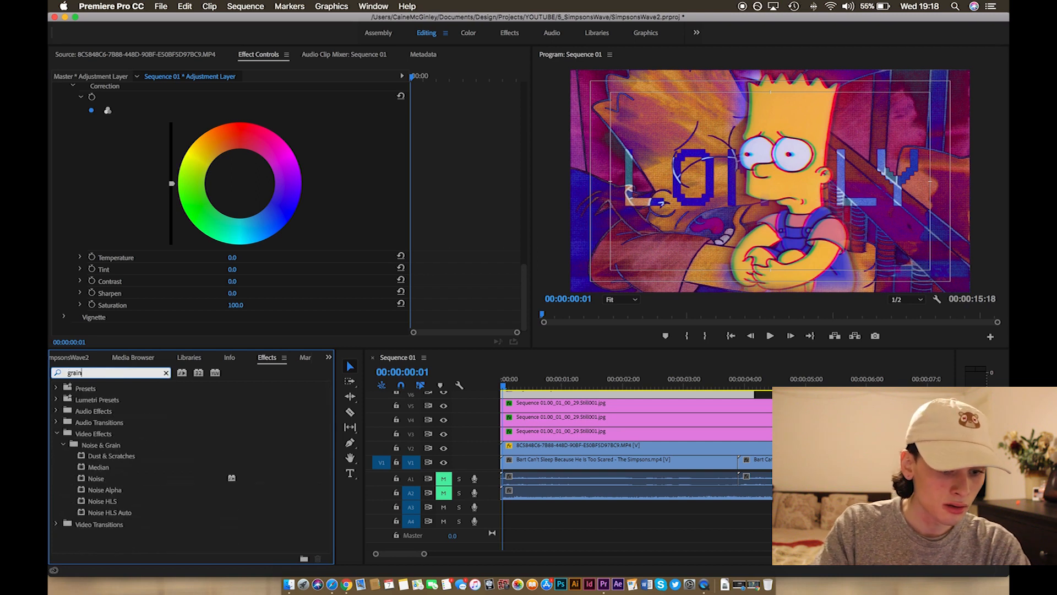
{"action": "left_click", "coordinate": [95, 479]}
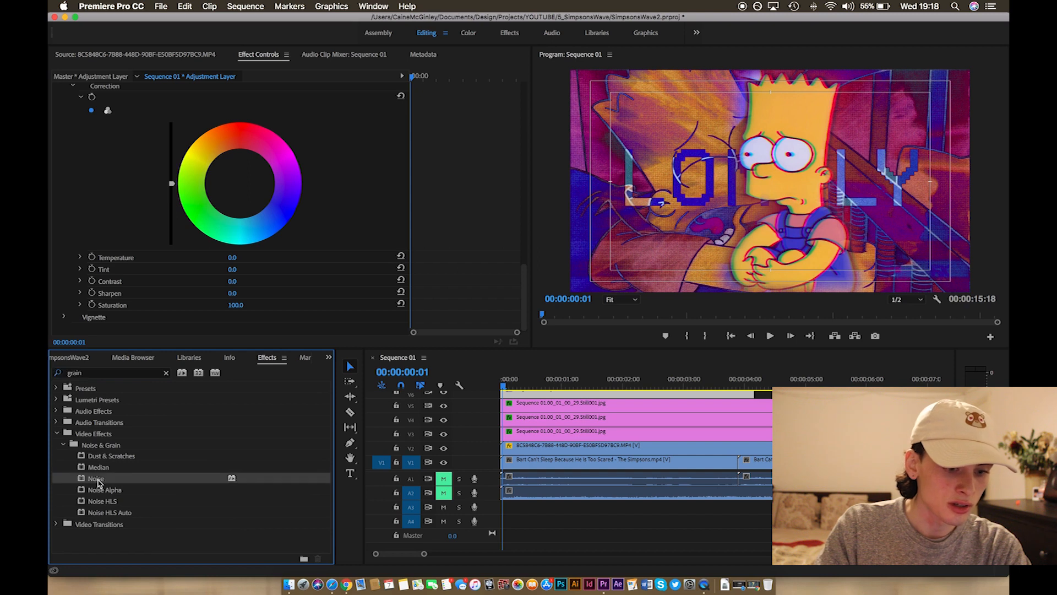
{"action": "left_click_drag", "start_coordinate": [95, 479], "coordinate": [96, 321]}
{"action": "scroll", "coordinate": [163, 267], "scroll_direction": "down", "scroll_amount": 3}
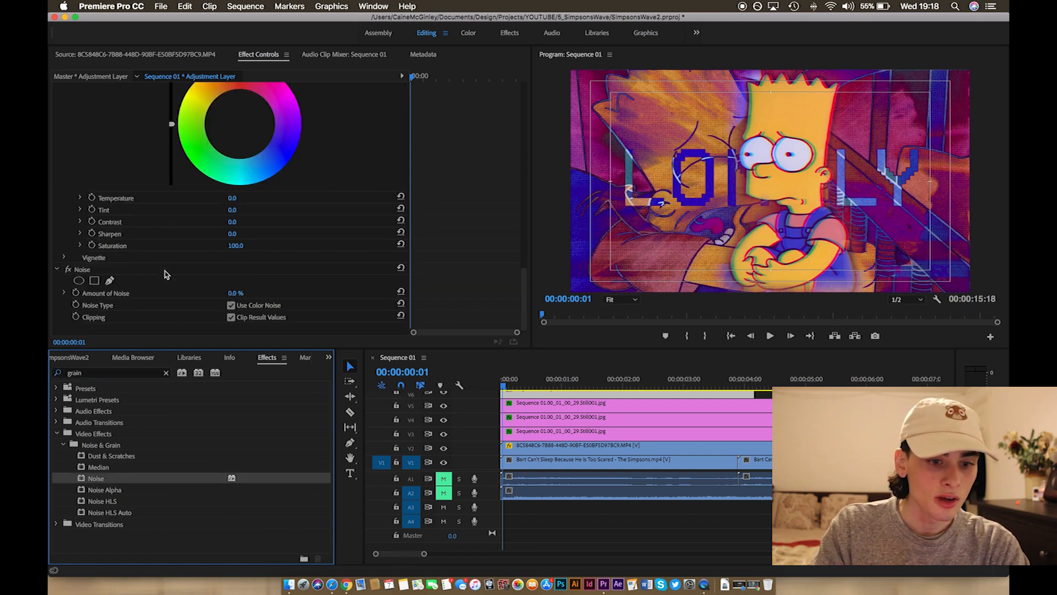
Set the adjustment layer's Amount of Noise to 20% and collapse the Video Effects folder.
{"action": "left_click", "coordinate": [234, 293]}
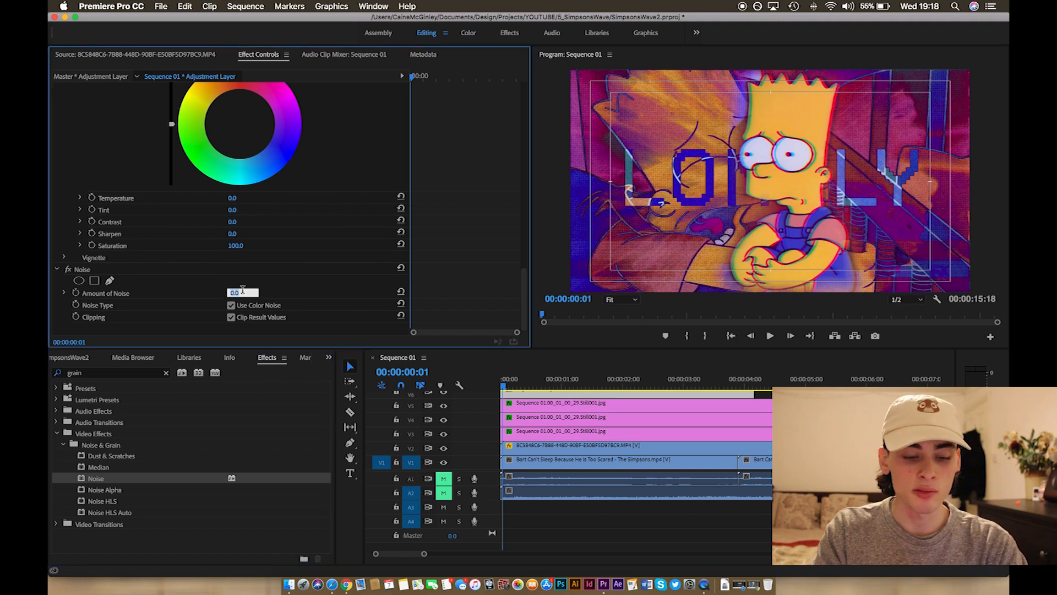
{"action": "key", "text": "Return"}
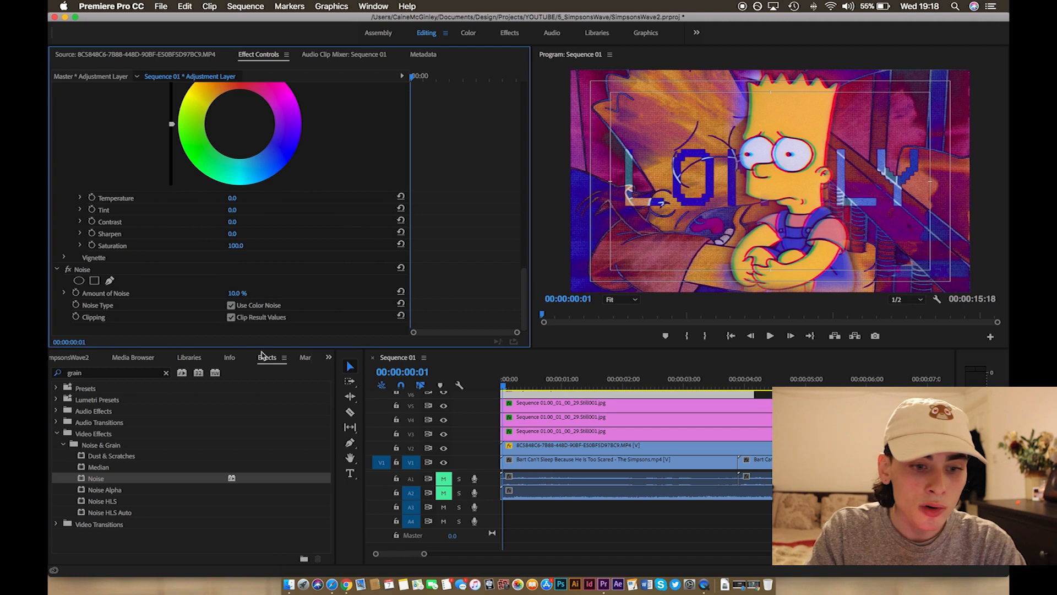
{"action": "left_click", "coordinate": [241, 293]}
{"action": "type", "text": "20"}
{"action": "key", "text": "Return"}
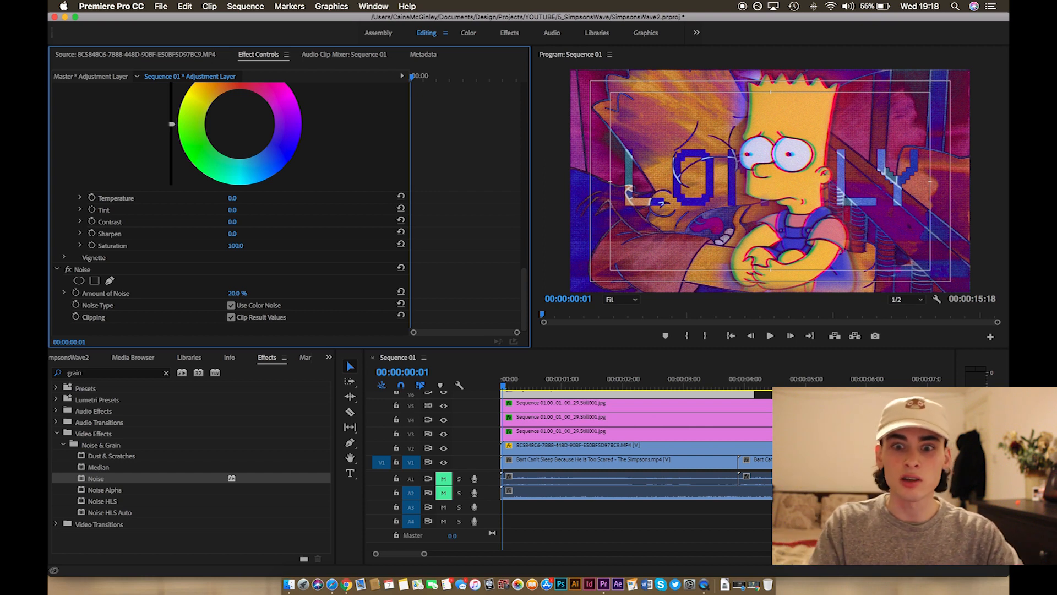
{"action": "left_click", "coordinate": [56, 434]}
Move the three Bart stills to V4–V6 after the adjustment layer's end, and lower the adjustment layer to V3.
{"action": "scroll", "coordinate": [548, 418], "scroll_direction": "up", "scroll_amount": 1}
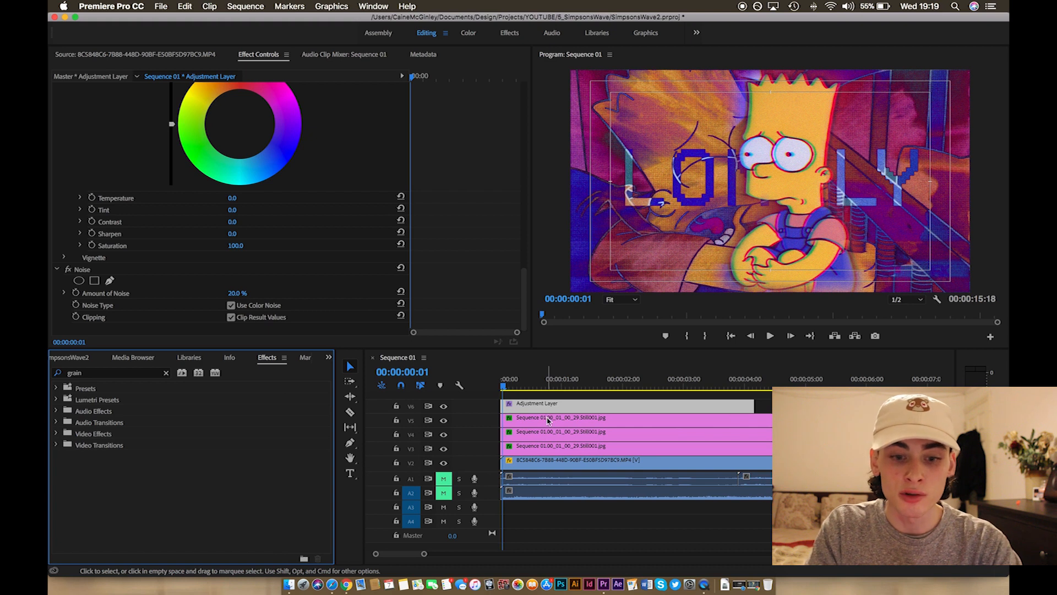
{"action": "mouse_move", "coordinate": [548, 410]}
{"action": "left_mouse_down"}
{"action": "mouse_move", "coordinate": [545, 446]}
{"action": "mouse_move", "coordinate": [543, 407]}
{"action": "left_mouse_up"}
{"action": "left_click", "coordinate": [547, 419]}
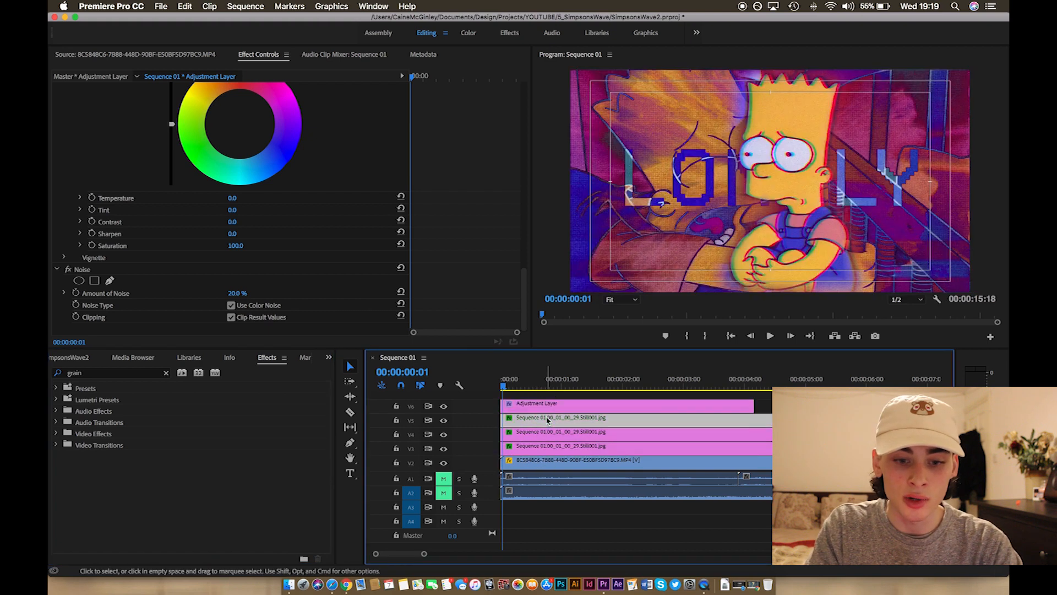
{"action": "left_click", "coordinate": [547, 447], "text": "shift"}
{"action": "left_click", "coordinate": [545, 438], "text": "shift"}
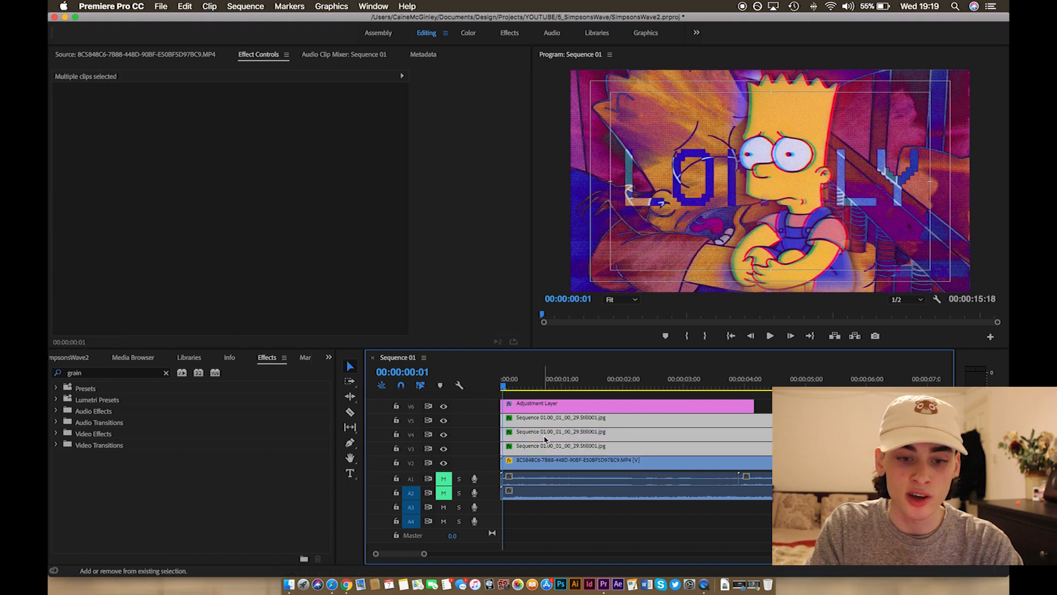
{"action": "left_click_drag", "start_coordinate": [546, 423], "coordinate": [851, 415]}
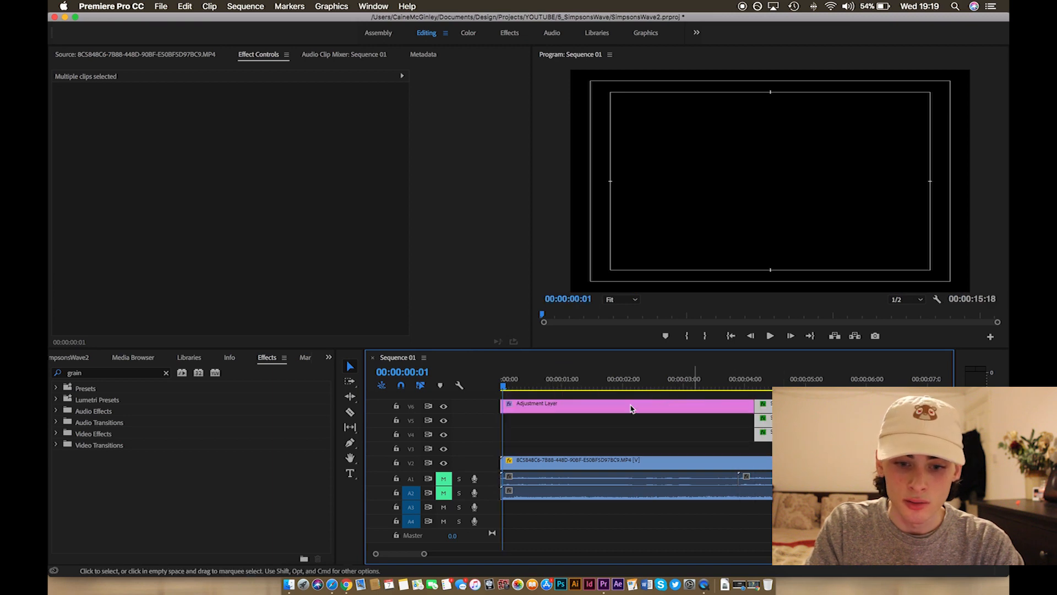
{"action": "left_click_drag", "start_coordinate": [613, 403], "coordinate": [605, 447]}
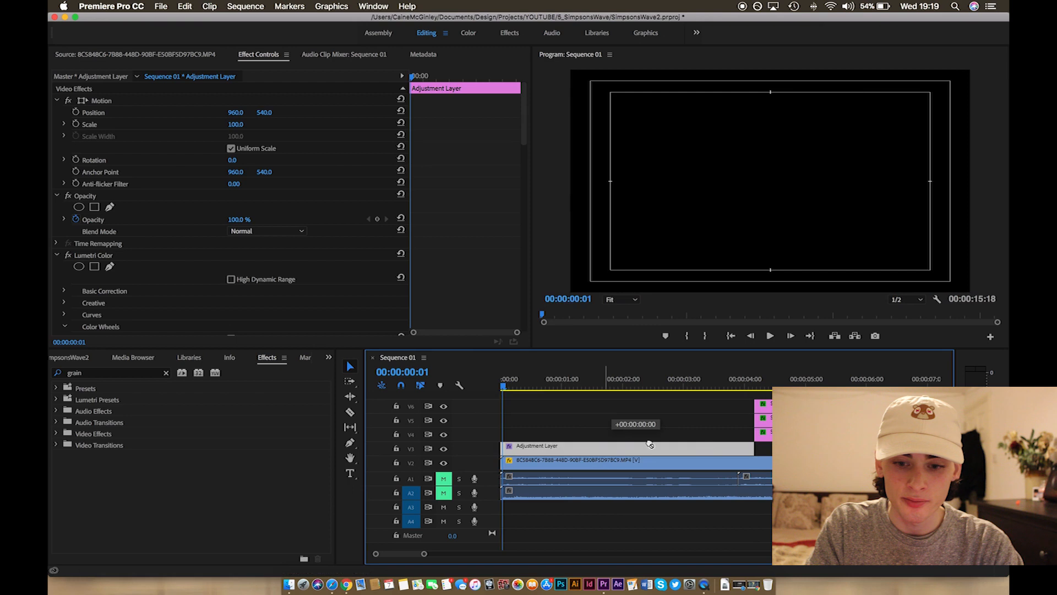
Move the three Bart stills back to the sequence start above the adjustment layer and return the playhead to 00:00:00:00.
{"action": "left_click", "coordinate": [784, 435]}
{"action": "left_click", "coordinate": [785, 406], "text": "shift"}
{"action": "left_click_drag", "start_coordinate": [785, 407], "coordinate": [538, 410]}
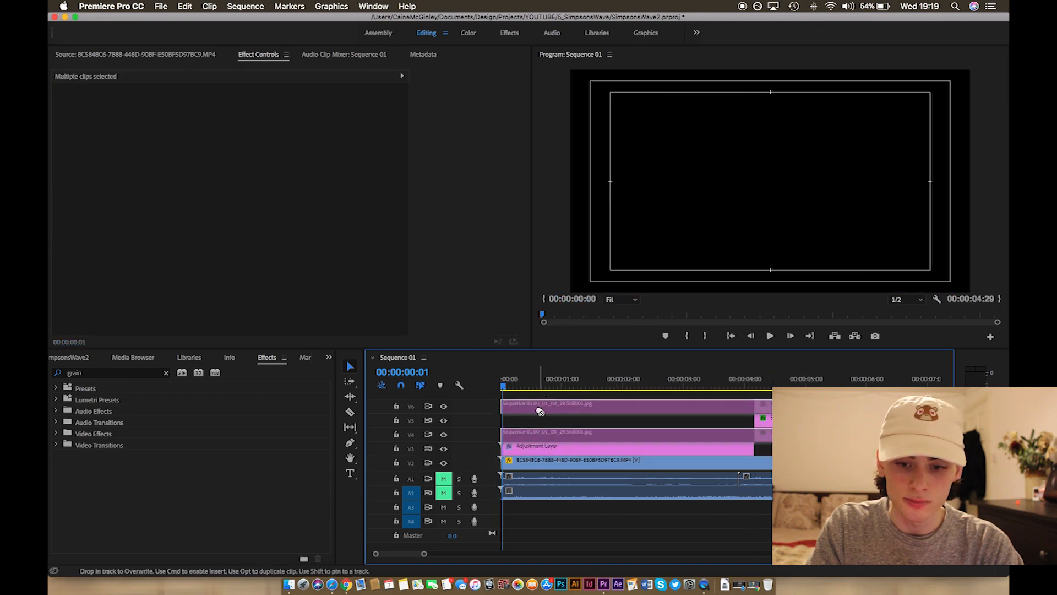
{"action": "left_click_drag", "start_coordinate": [803, 420], "coordinate": [531, 424]}
{"action": "left_click_drag", "start_coordinate": [509, 385], "coordinate": [512, 387]}
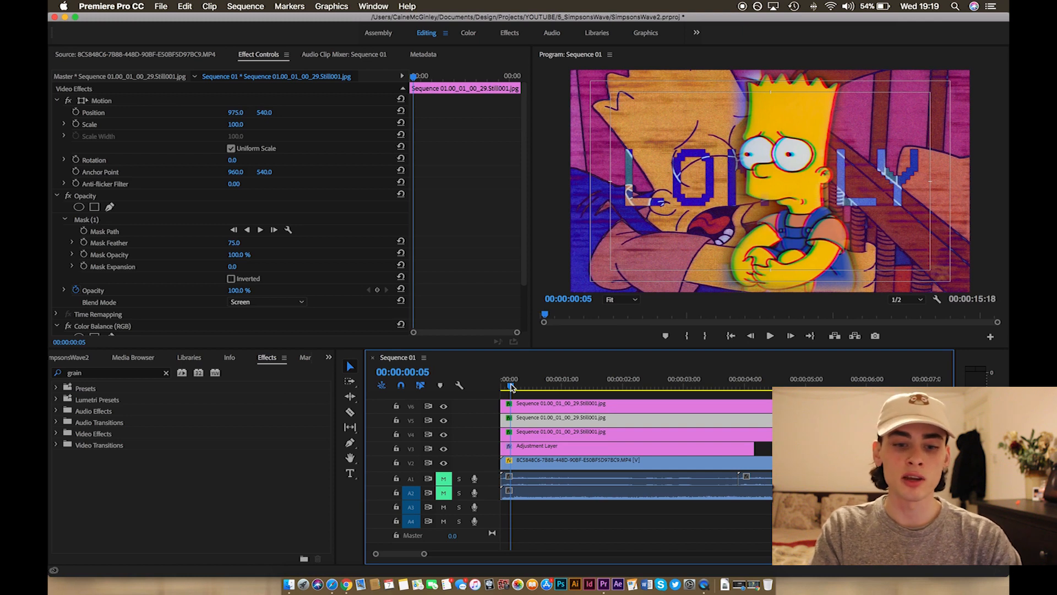
{"action": "left_click_drag", "start_coordinate": [507, 386], "coordinate": [493, 384]}
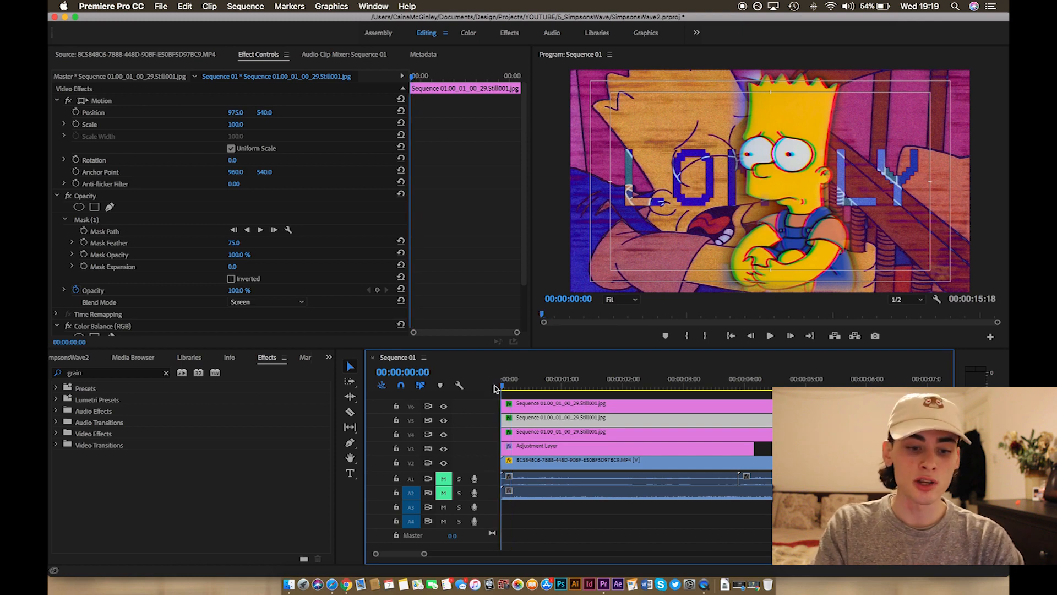
Look through the 5_SimpsonsWave and VHS Overlay Pack folders in Finder, and return to the SimpsonsWave2 project's media list in Premiere Pro.
{"action": "left_click", "coordinate": [290, 583]}
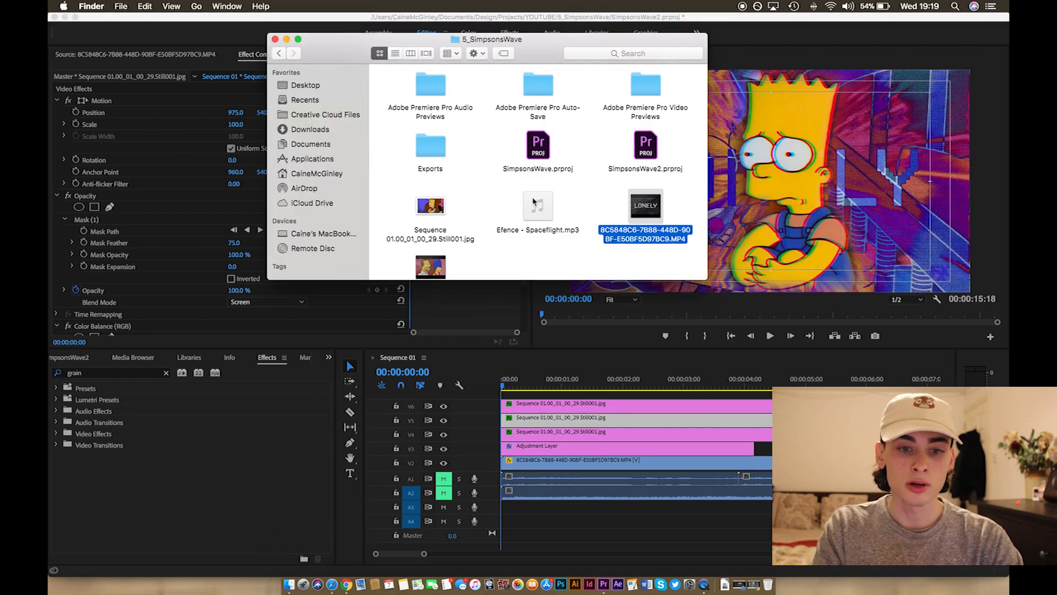
{"action": "scroll", "coordinate": [485, 228], "scroll_direction": "down", "scroll_amount": 2}
{"action": "scroll", "coordinate": [485, 228], "scroll_direction": "up", "scroll_amount": 2}
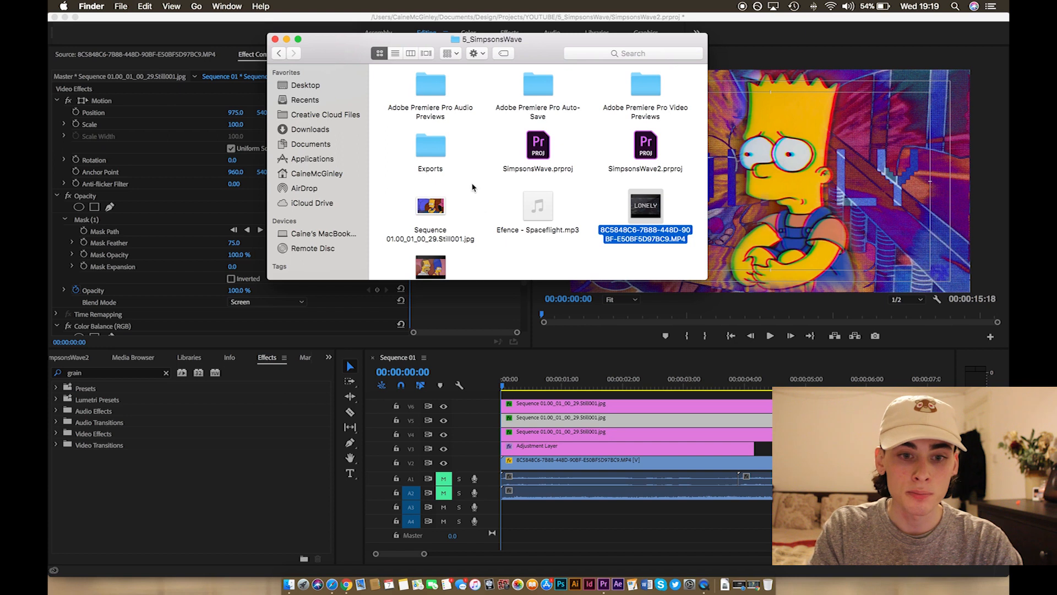
{"action": "left_click_drag", "start_coordinate": [550, 220], "coordinate": [270, 337]}
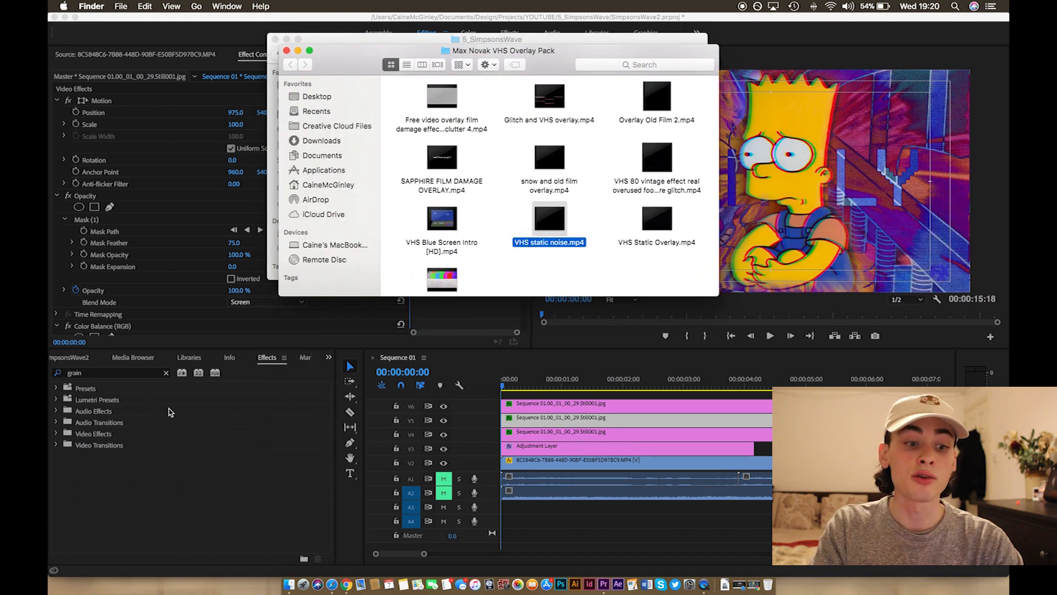
{"action": "left_click", "coordinate": [83, 362]}
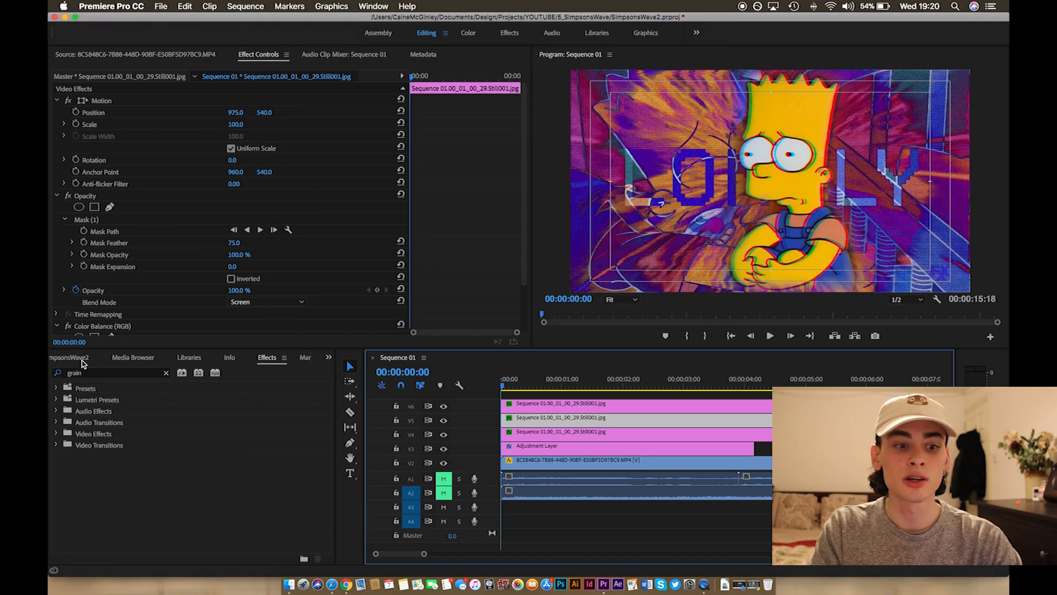
{"action": "left_click", "coordinate": [83, 362]}
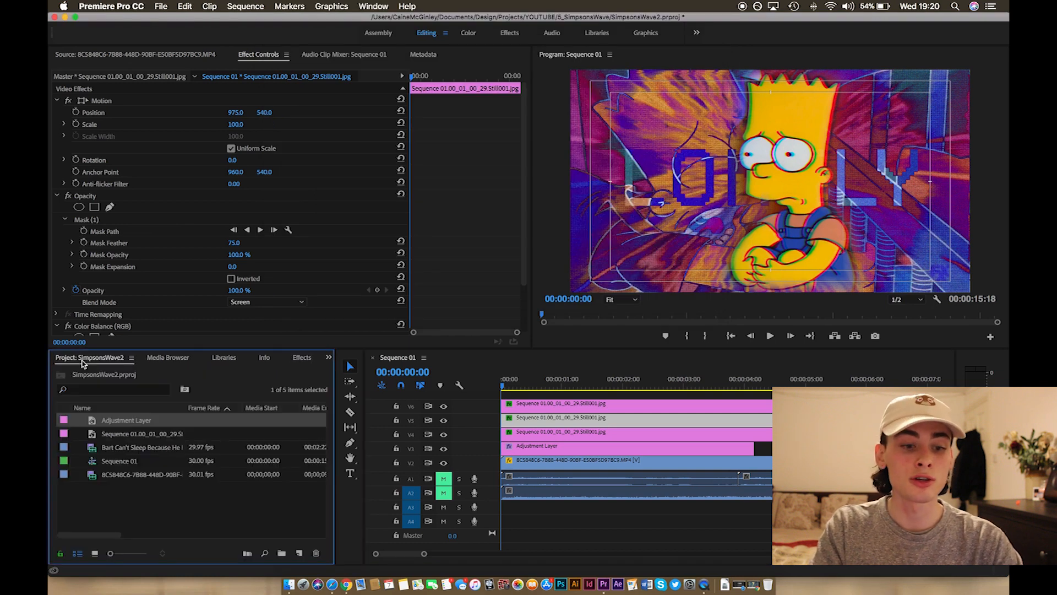
Import "snow and old film overlay.mp4" from the VHS Overlay Pack folder in Finder into the project.
{"action": "key", "text": "ctrl+Up"}
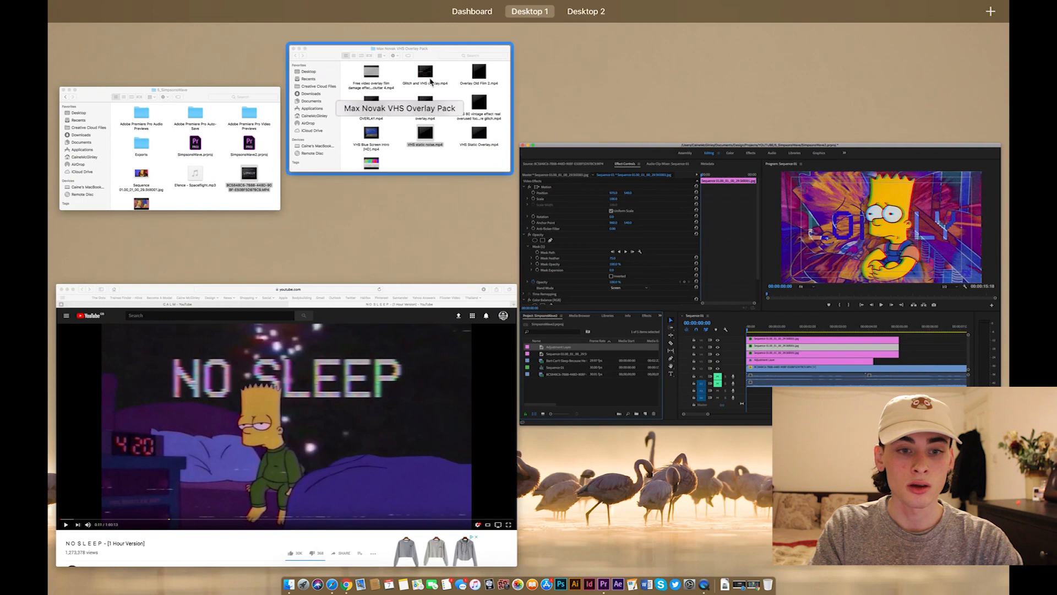
{"action": "left_click", "coordinate": [431, 83]}
{"action": "scroll", "coordinate": [572, 199], "scroll_direction": "up", "scroll_amount": 3}
{"action": "scroll", "coordinate": [573, 199], "scroll_direction": "down", "scroll_amount": 3}
{"action": "scroll", "coordinate": [573, 199], "scroll_direction": "up", "scroll_amount": 1}
{"action": "scroll", "coordinate": [573, 199], "scroll_direction": "up", "scroll_amount": 1}
{"action": "left_click", "coordinate": [553, 208]}
{"action": "left_click_drag", "start_coordinate": [553, 206], "coordinate": [130, 492]}
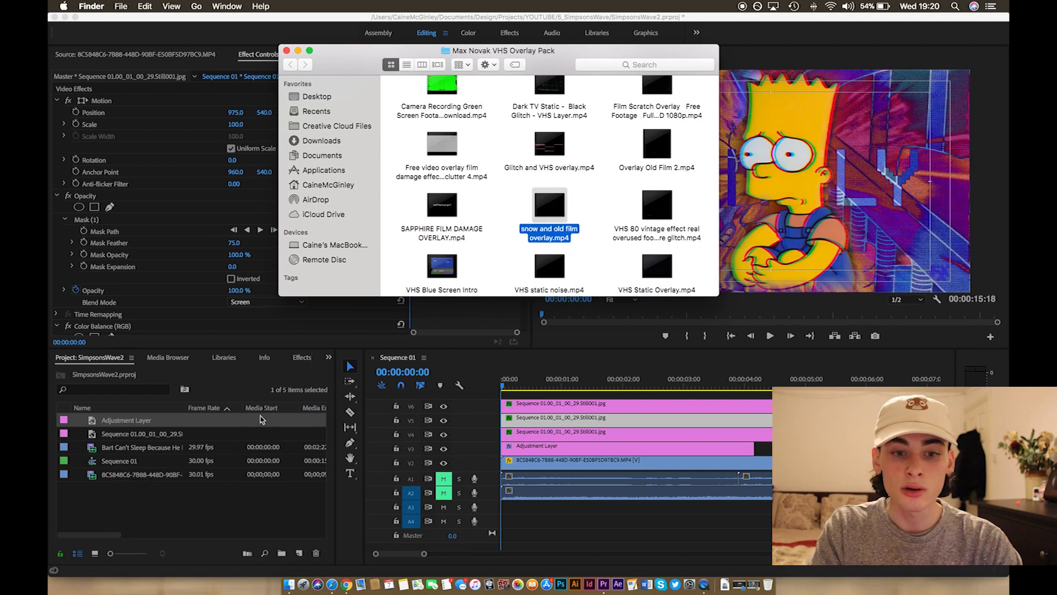
Import the "VHS 80 vintage effect real" glitch clip from the overlay pack folder into the project.
{"action": "scroll", "coordinate": [582, 235], "scroll_direction": "up", "scroll_amount": 3}
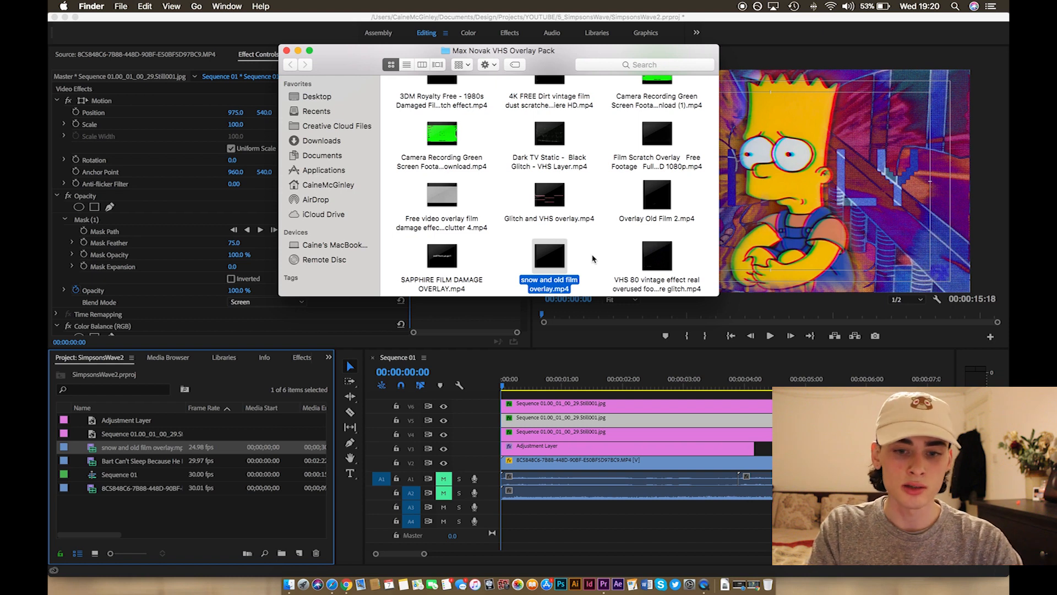
{"action": "scroll", "coordinate": [593, 259], "scroll_direction": "down", "scroll_amount": 3}
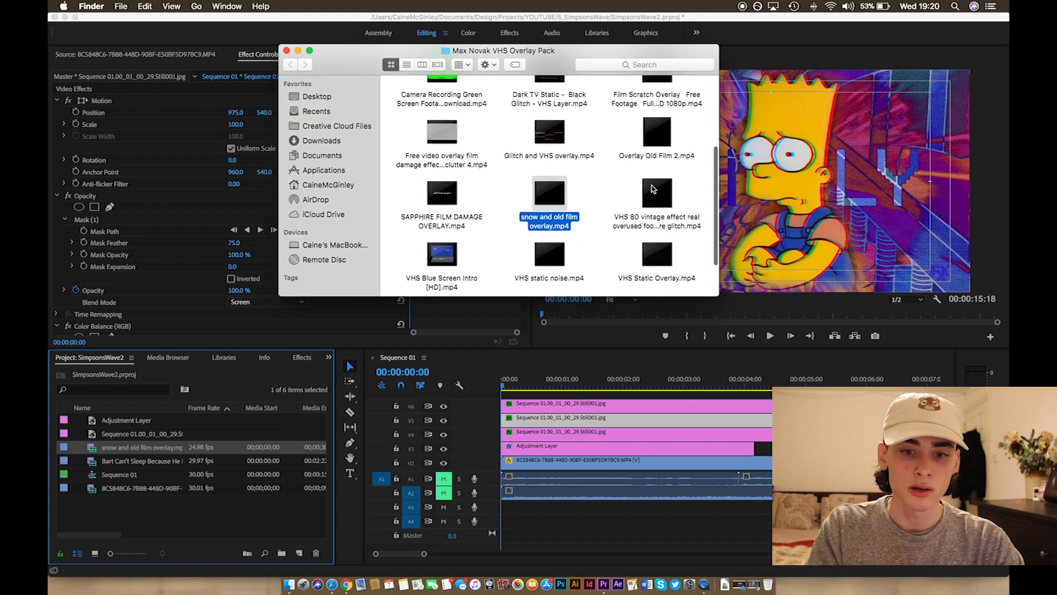
{"action": "left_click", "coordinate": [648, 189]}
{"action": "left_click_drag", "start_coordinate": [648, 188], "coordinate": [145, 507]}
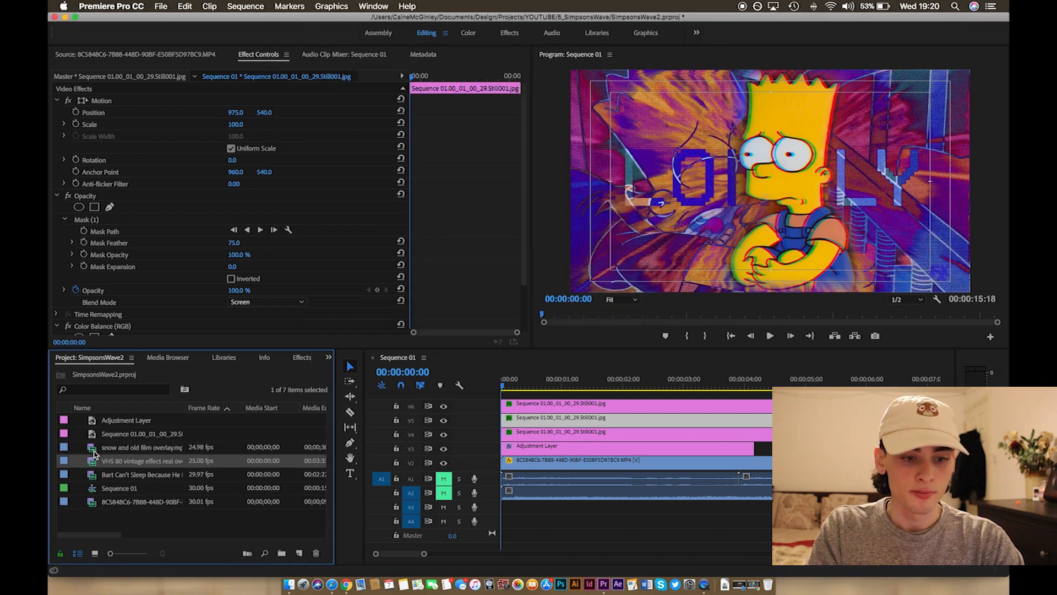
Place the snow and old film overlay clip on a new V7 track at the start of the sequence.
{"action": "left_click_drag", "start_coordinate": [94, 450], "coordinate": [507, 396]}
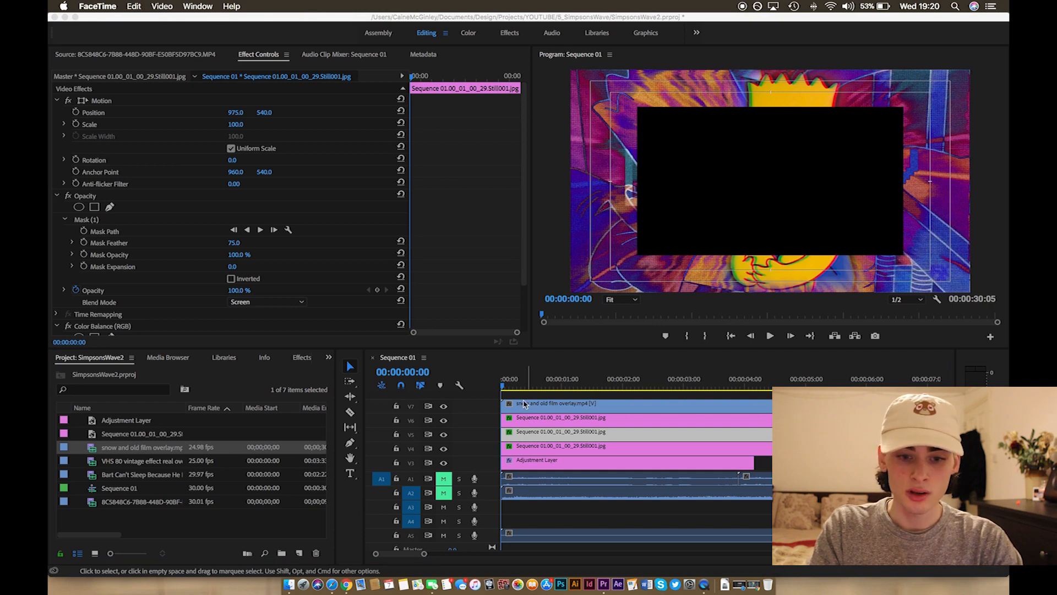
{"action": "left_click", "coordinate": [530, 384]}
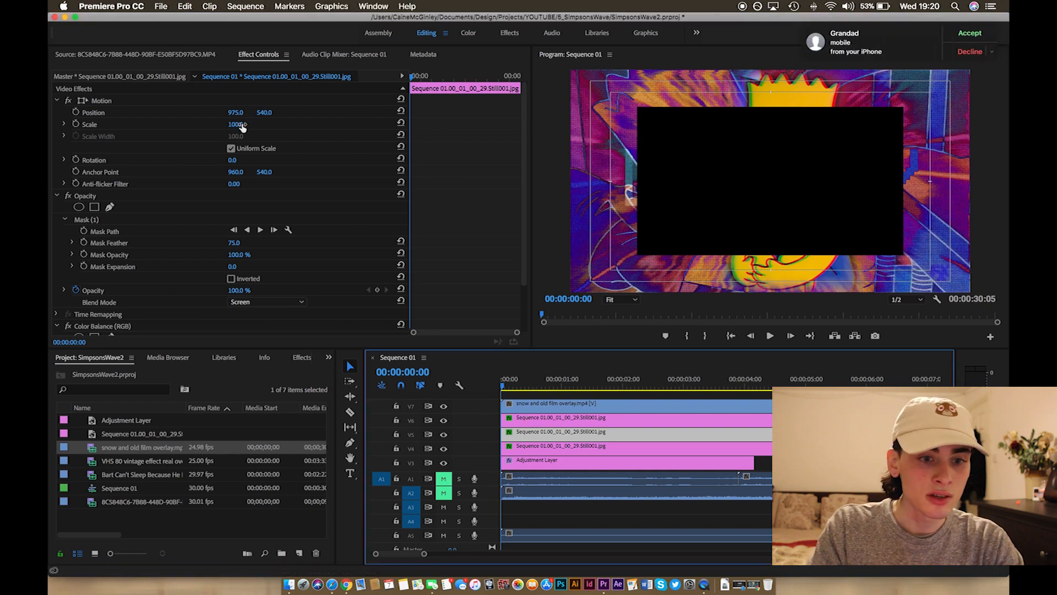
Set the snow and old film overlay's scale to 150 and its blend mode to Overlay.
{"action": "left_click_drag", "start_coordinate": [235, 125], "coordinate": [300, 125]}
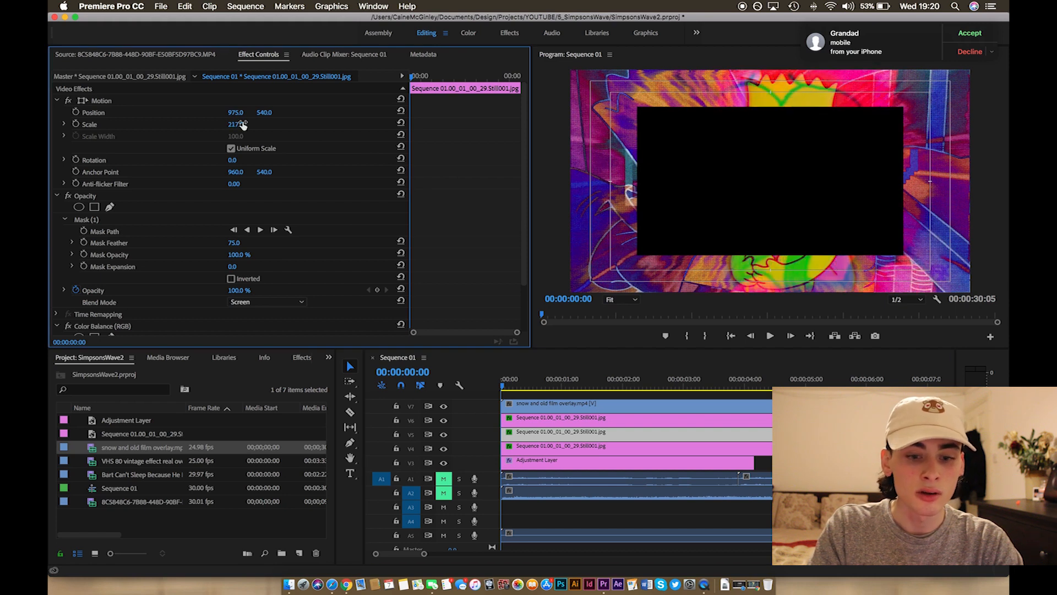
{"action": "key", "text": "super+z"}
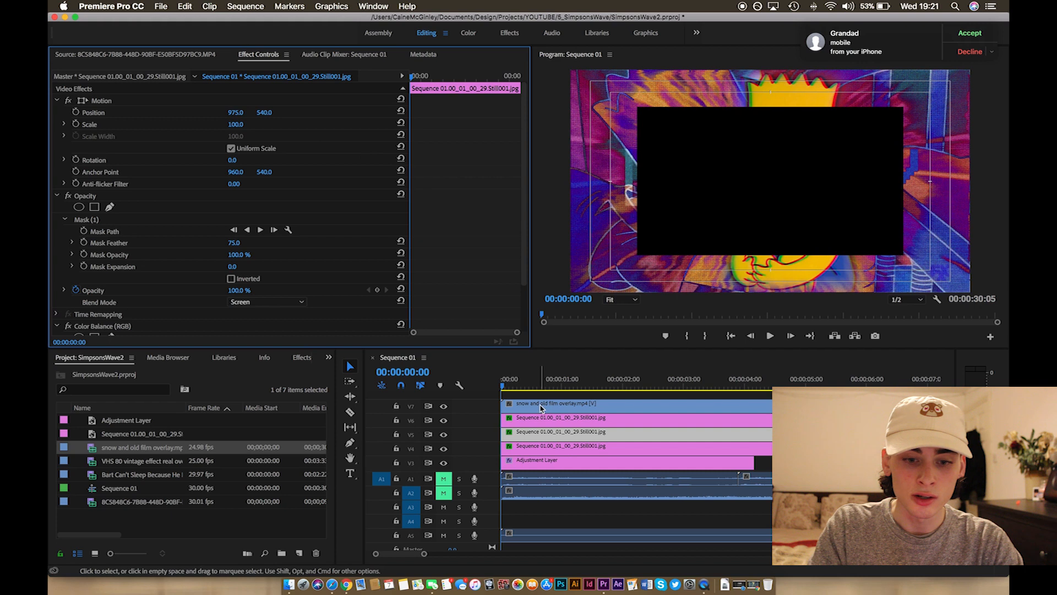
{"action": "left_click", "coordinate": [540, 406]}
{"action": "left_click_drag", "start_coordinate": [237, 125], "coordinate": [288, 125]}
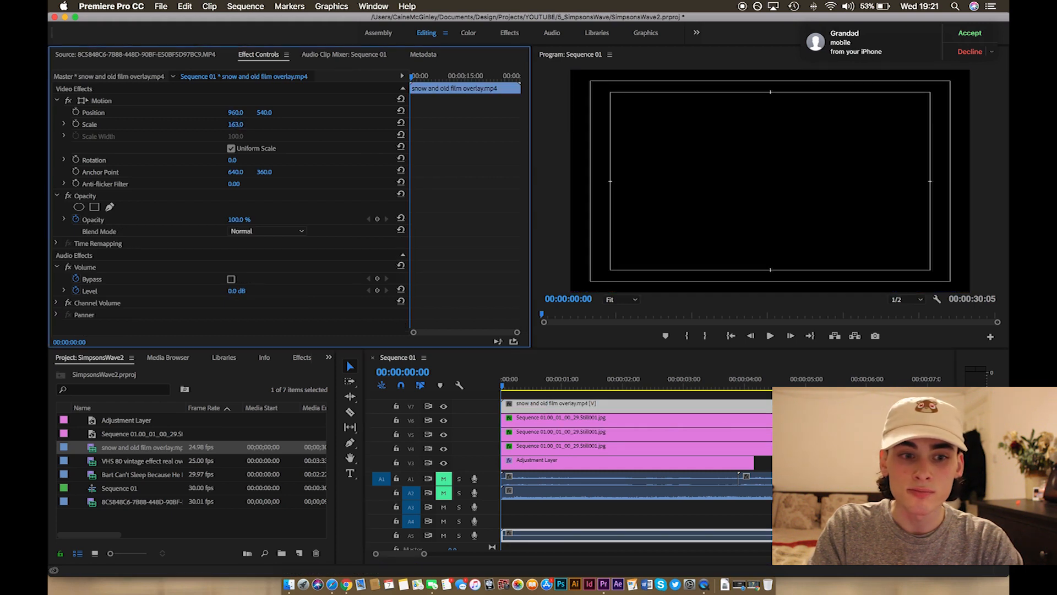
{"action": "left_click", "coordinate": [242, 125]}
{"action": "type", "text": "150"}
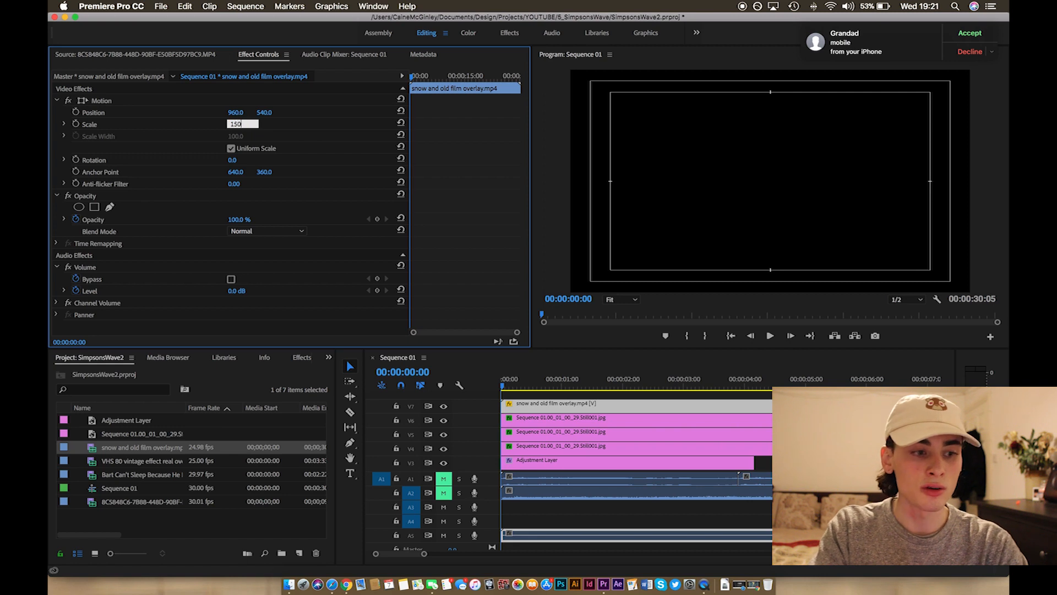
{"action": "key", "text": "Return"}
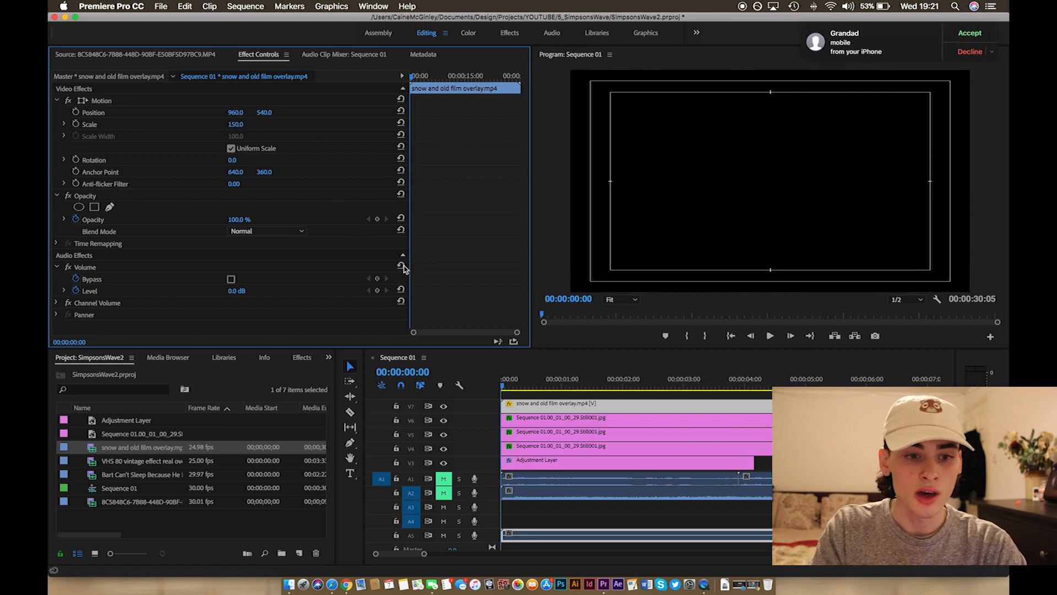
{"action": "left_click", "coordinate": [270, 231]}
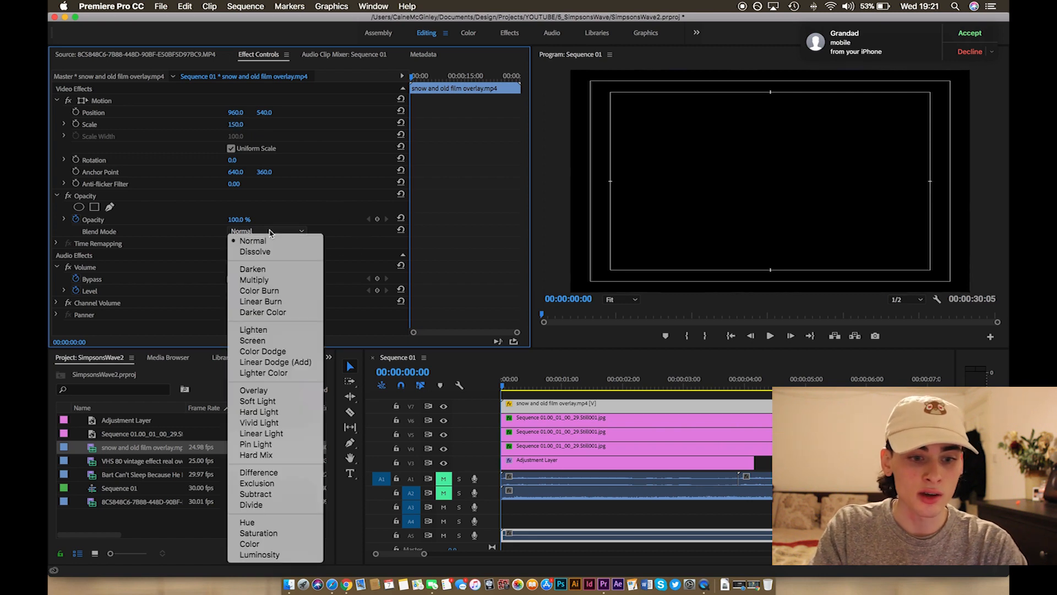
{"action": "left_click", "coordinate": [276, 390]}
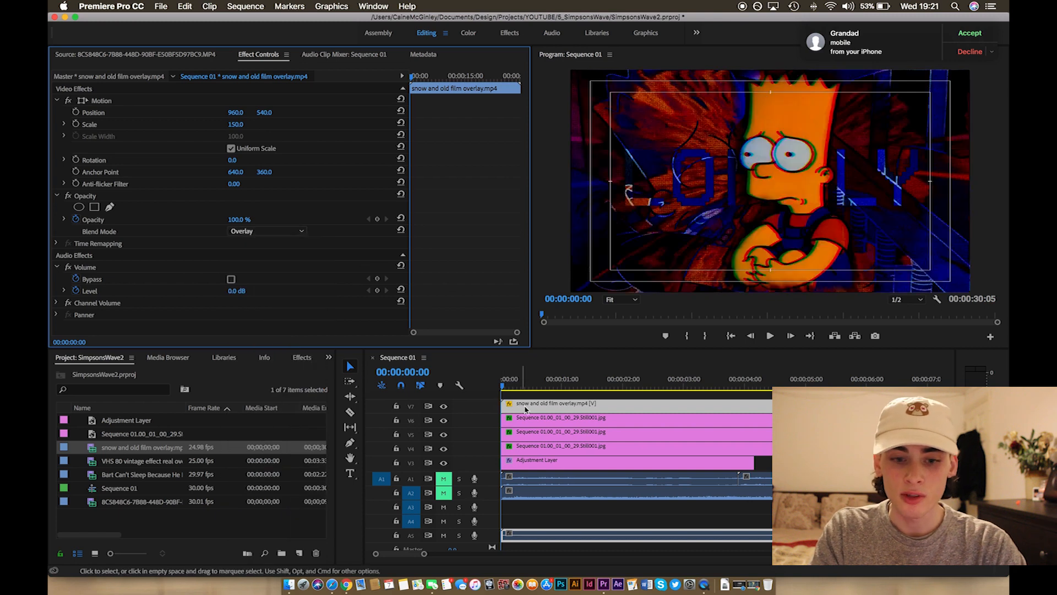
Play back the opening of the sequence to check the snow and old film overlay over the footage.
{"action": "left_click", "coordinate": [512, 389]}
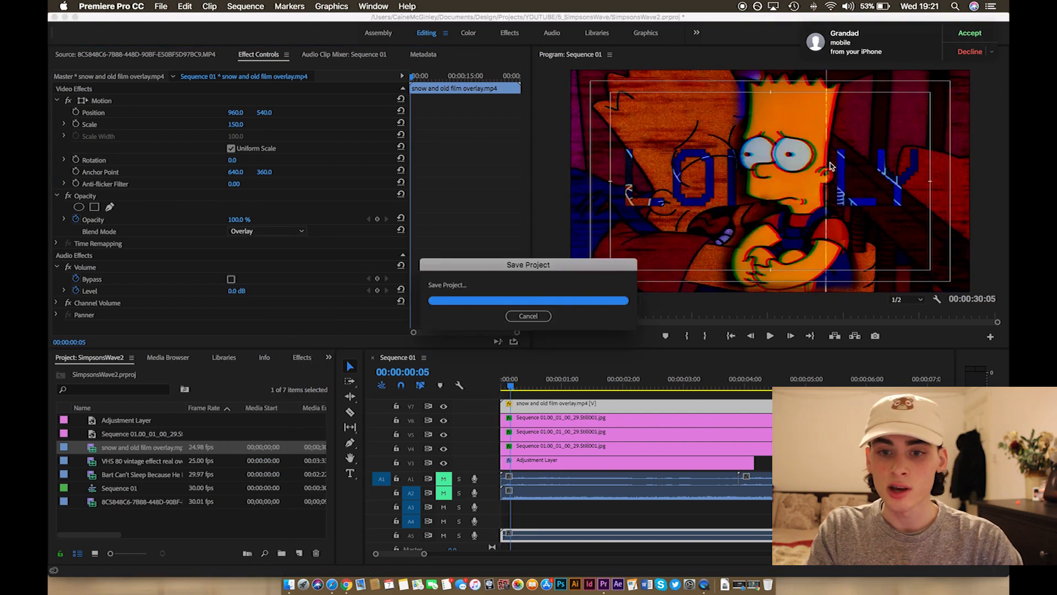
{"action": "left_click", "coordinate": [535, 387]}
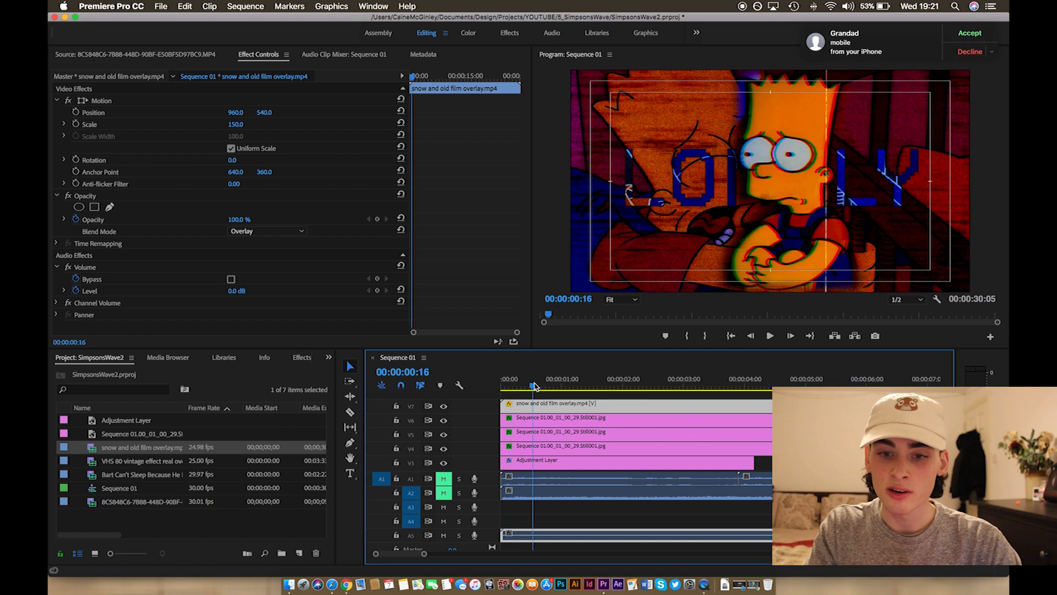
{"action": "key", "text": "space"}
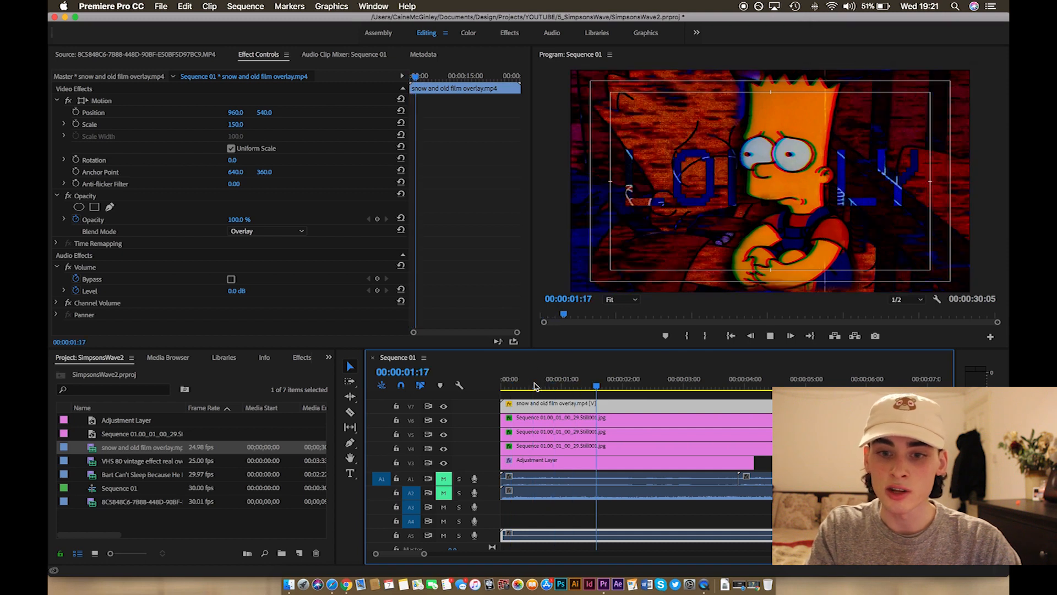
{"action": "key", "text": "space"}
{"action": "left_click_drag", "start_coordinate": [559, 387], "coordinate": [533, 387]}
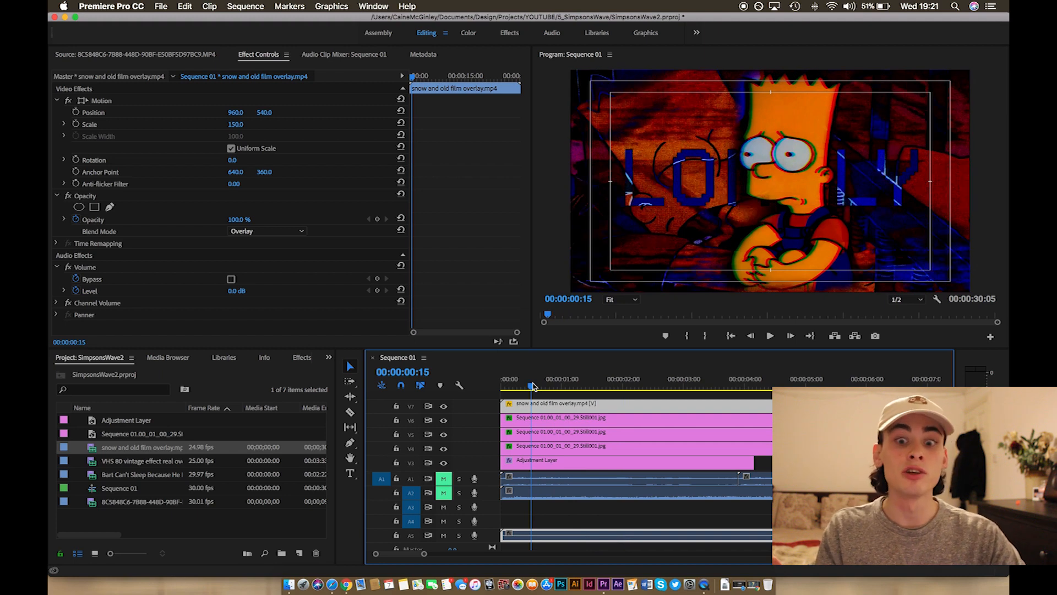
Set the snow and old film overlay's blend mode to Soft Light and its opacity to 80%.
{"action": "left_click", "coordinate": [278, 230]}
{"action": "left_click", "coordinate": [272, 405]}
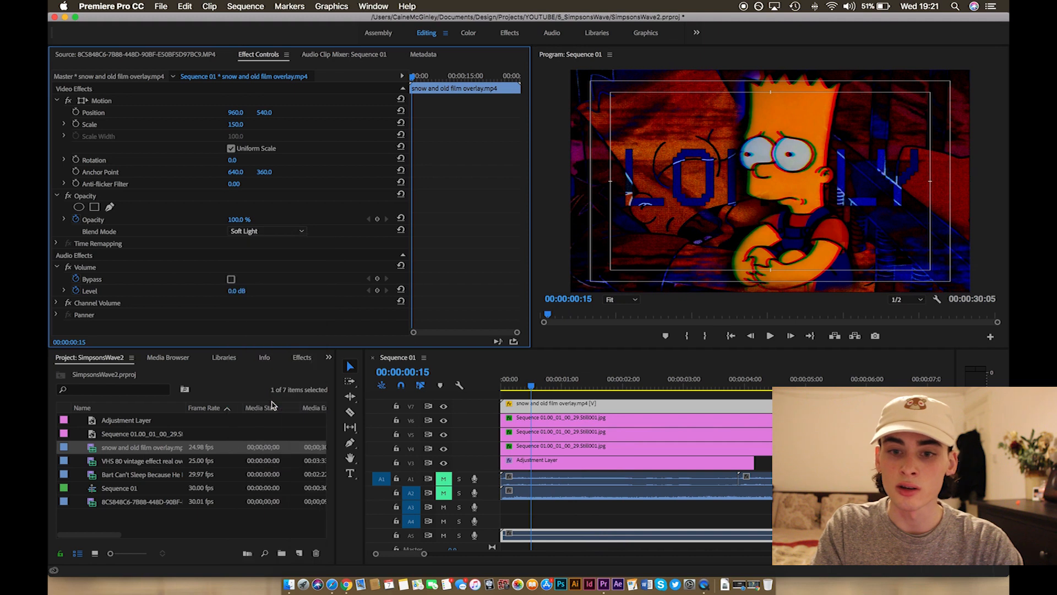
{"action": "left_click", "coordinate": [236, 220]}
{"action": "type", "text": "80"}
{"action": "key", "text": "Return"}
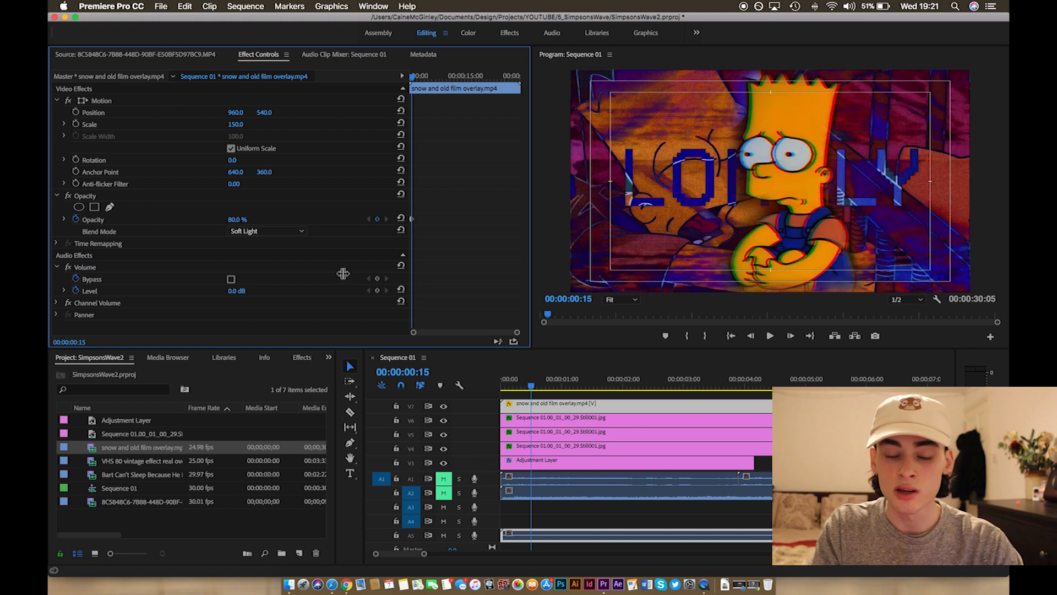
{"action": "left_click_drag", "start_coordinate": [529, 385], "coordinate": [579, 393]}
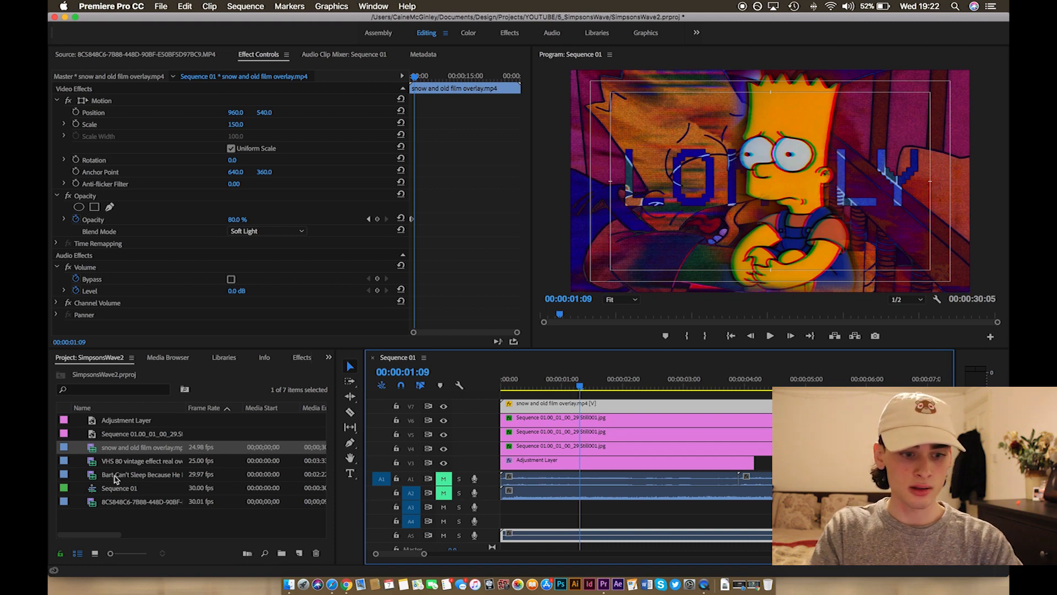
{"action": "left_click", "coordinate": [92, 504]}
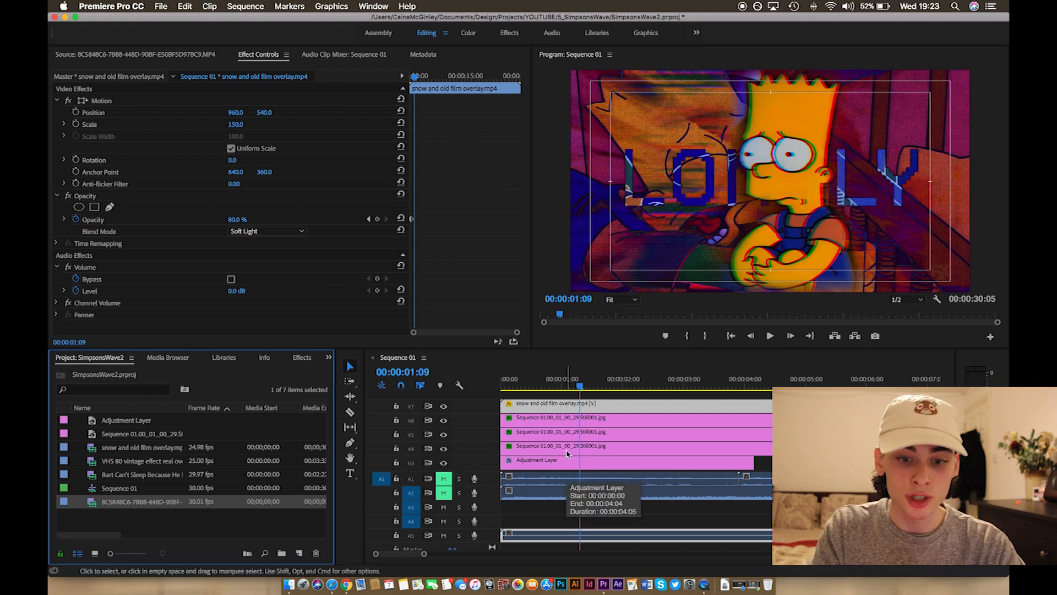
{"action": "left_click_drag", "start_coordinate": [580, 385], "coordinate": [523, 393]}
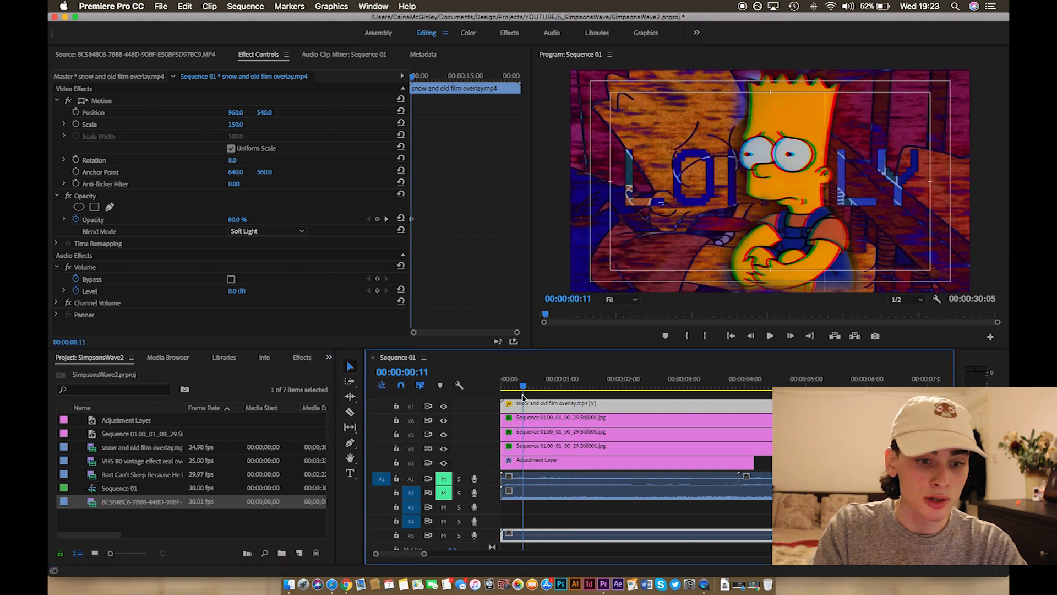
Find the Turbulent Displace effect and apply it to the first "Bart Can't Sleep Because He Is Too Scared" clip on V1.
{"action": "left_click", "coordinate": [300, 359]}
{"action": "left_click", "coordinate": [122, 373]}
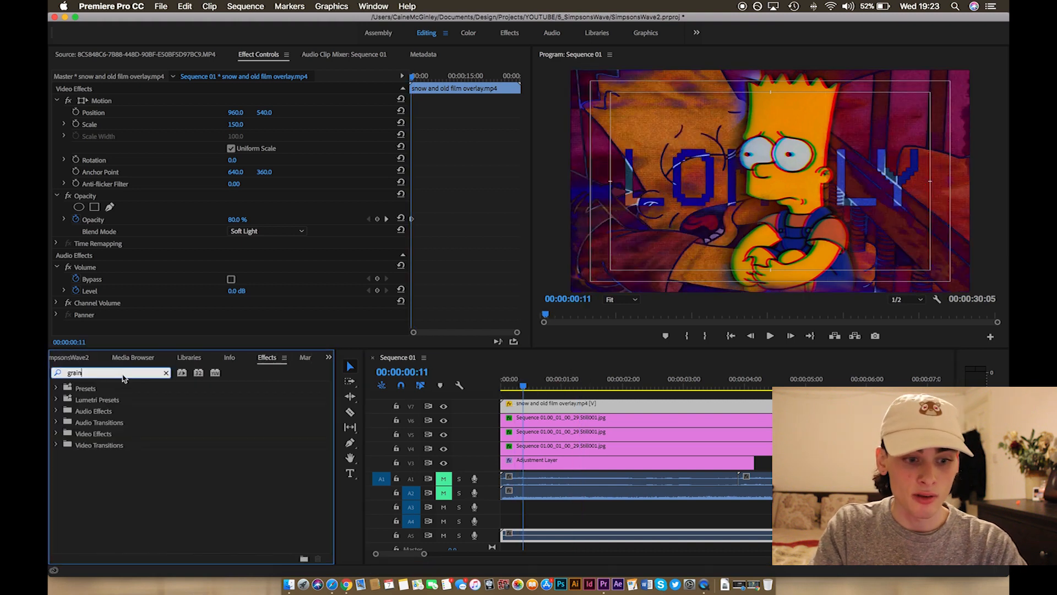
{"action": "key", "text": "BackSpace"}
{"action": "key", "text": "BackSpace"}
{"action": "key", "text": "BackSpace"}
{"action": "key", "text": "BackSpace"}
{"action": "key", "text": "BackSpace"}
{"action": "type", "text": "turb"}
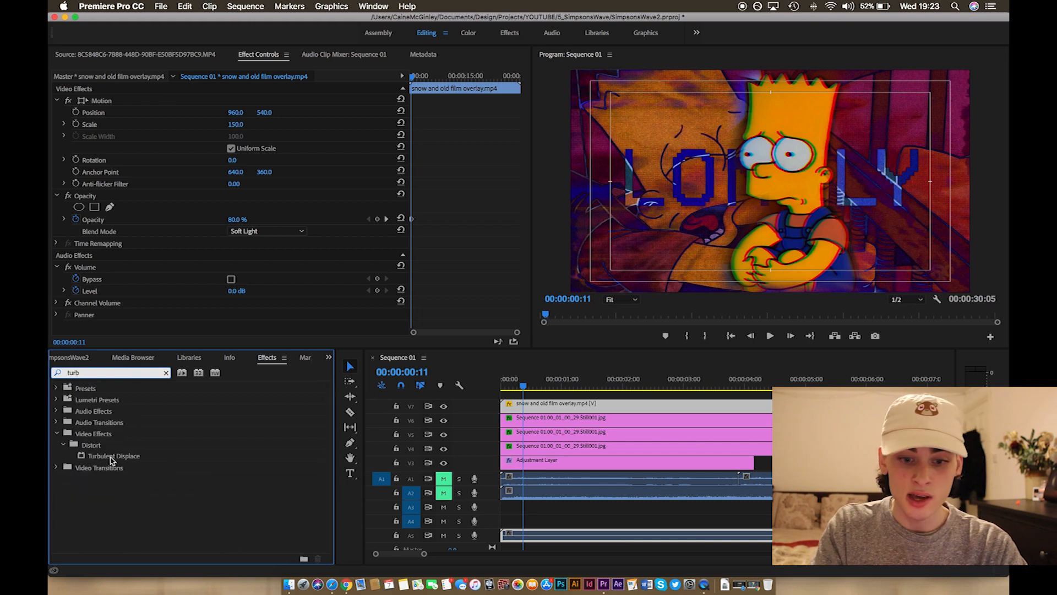
{"action": "mouse_move", "coordinate": [112, 459]}
{"action": "left_mouse_down"}
{"action": "mouse_move", "coordinate": [433, 488]}
{"action": "mouse_move", "coordinate": [523, 468]}
{"action": "mouse_move", "coordinate": [316, 449]}
{"action": "mouse_move", "coordinate": [148, 452]}
{"action": "mouse_move", "coordinate": [113, 467]}
{"action": "left_mouse_up"}
{"action": "scroll", "coordinate": [568, 467], "scroll_direction": "down", "scroll_amount": 2}
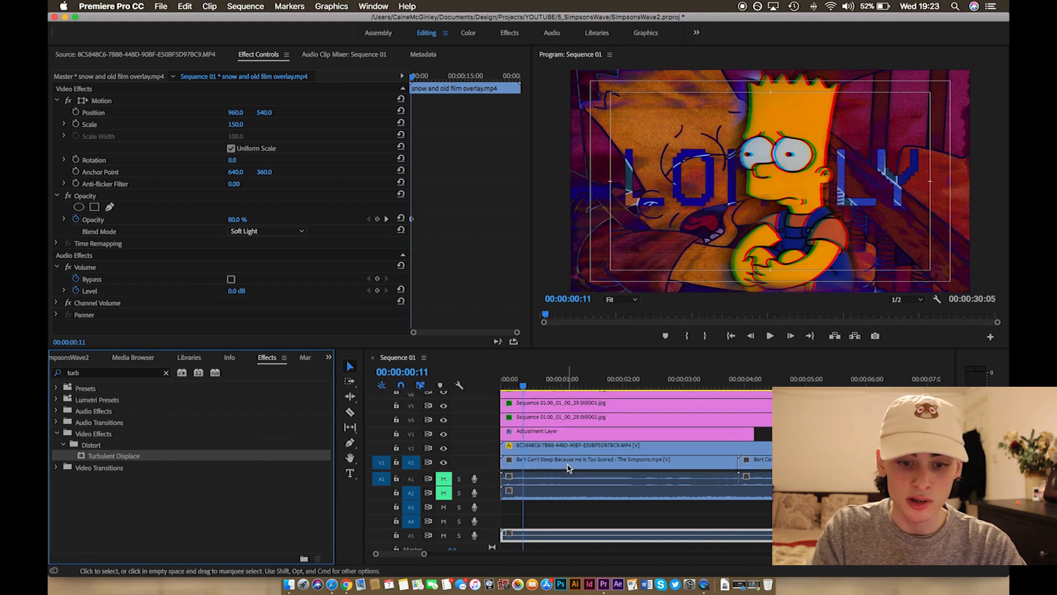
{"action": "left_click_drag", "start_coordinate": [88, 457], "coordinate": [534, 461]}
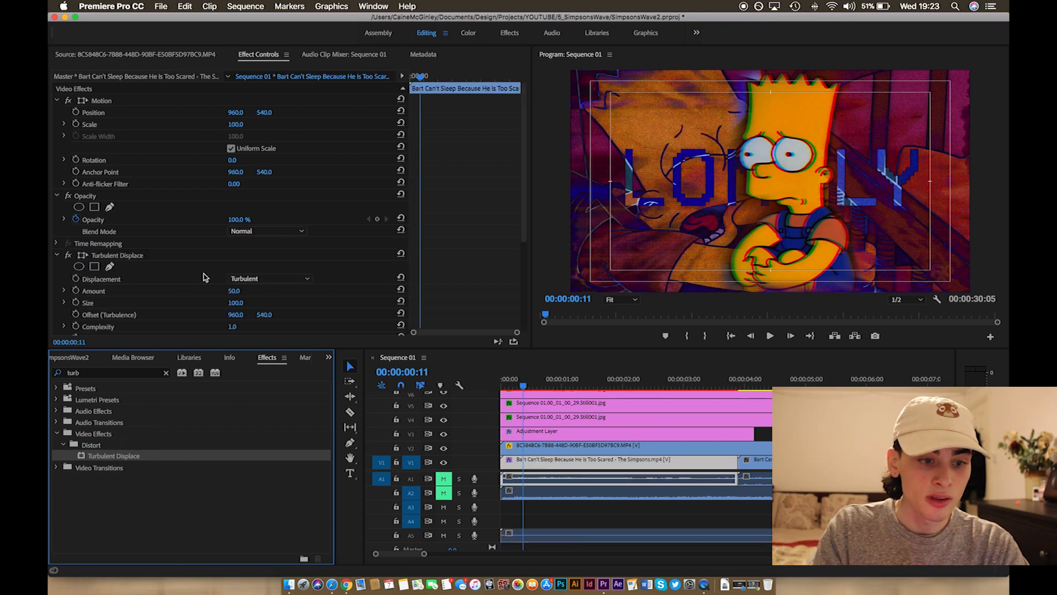
Turn on keyframing for the Turbulent Displace Amount at the start of the sequence, 00:00:00:00.
{"action": "scroll", "coordinate": [204, 277], "scroll_direction": "down", "scroll_amount": 5}
{"action": "scroll", "coordinate": [206, 281], "scroll_direction": "up", "scroll_amount": 3}
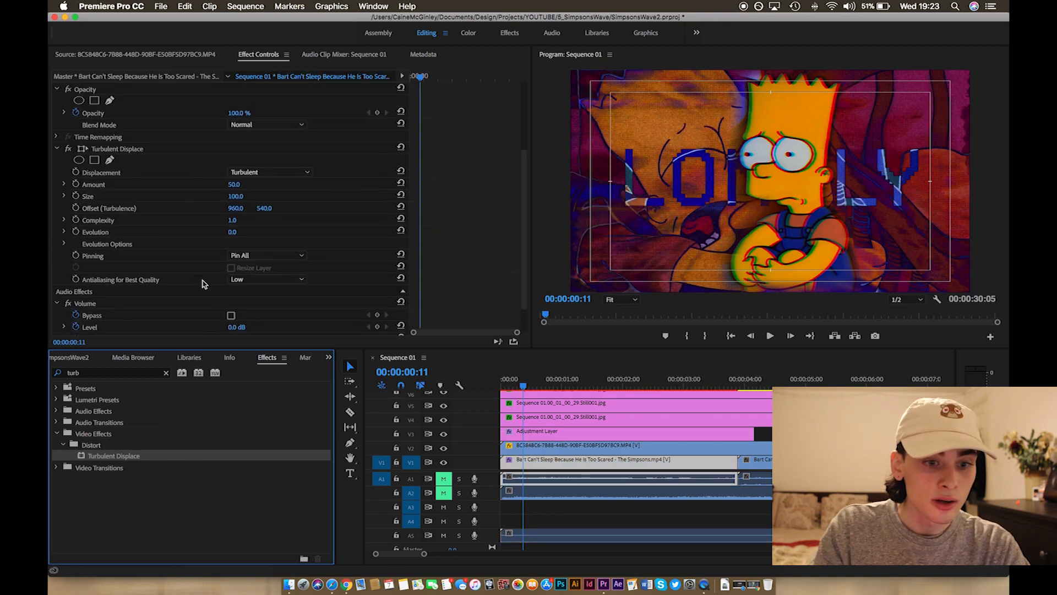
{"action": "left_click_drag", "start_coordinate": [521, 387], "coordinate": [444, 399]}
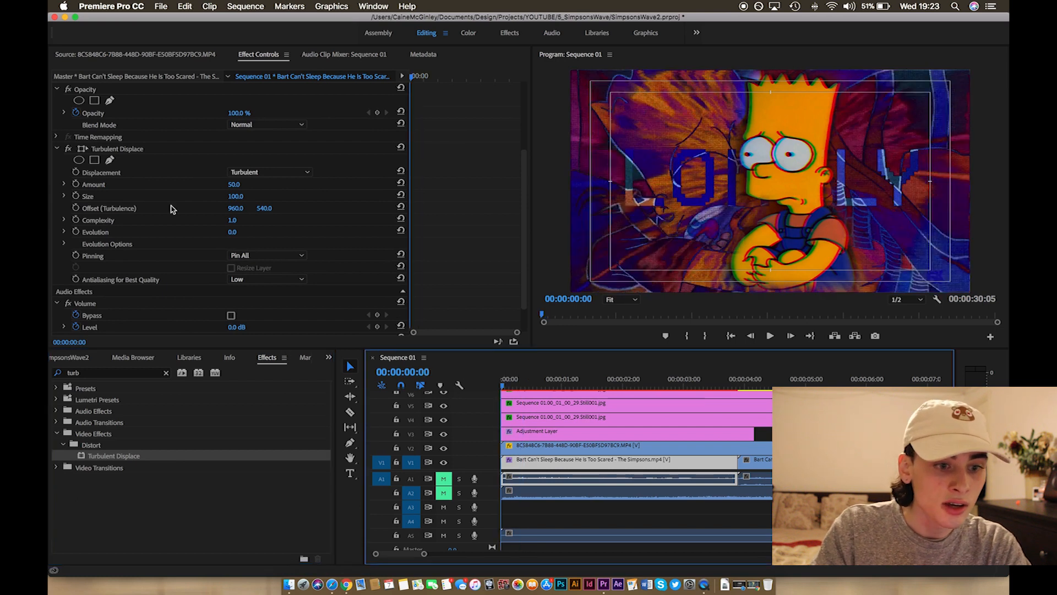
{"action": "left_click", "coordinate": [76, 186]}
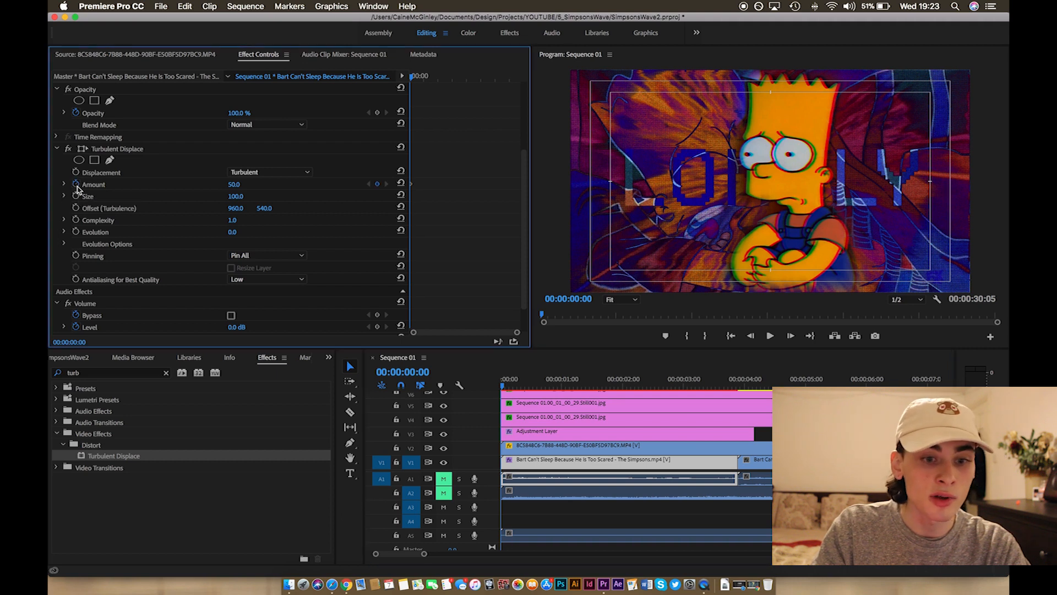
Add a Turbulent Displace Amount keyframe of 100 at 00:00:01:00.
{"action": "left_click", "coordinate": [567, 383]}
{"action": "key", "text": "Left"}
{"action": "key", "text": "Left"}
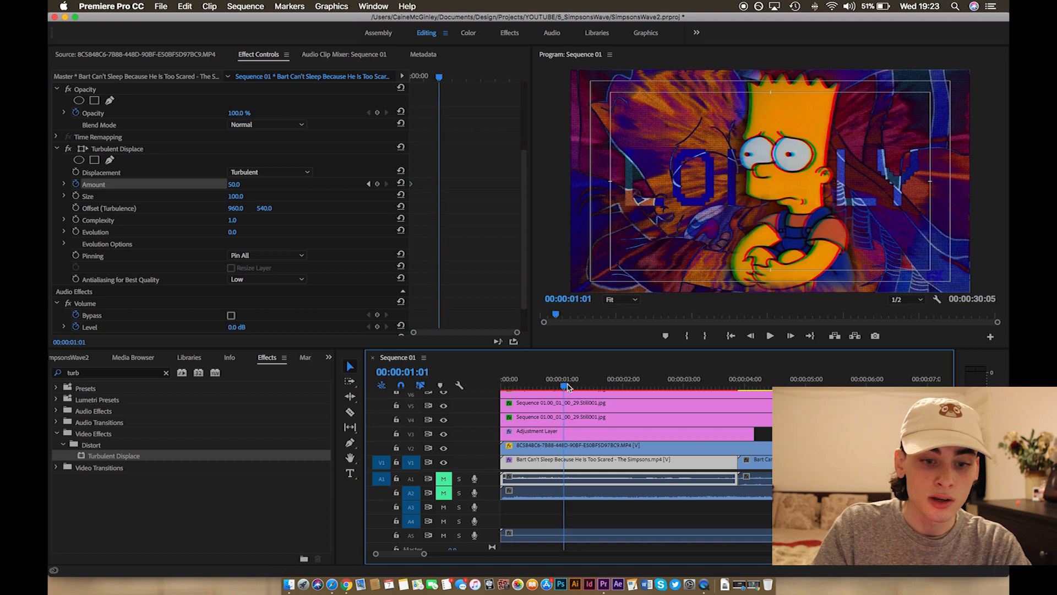
{"action": "left_click", "coordinate": [242, 184]}
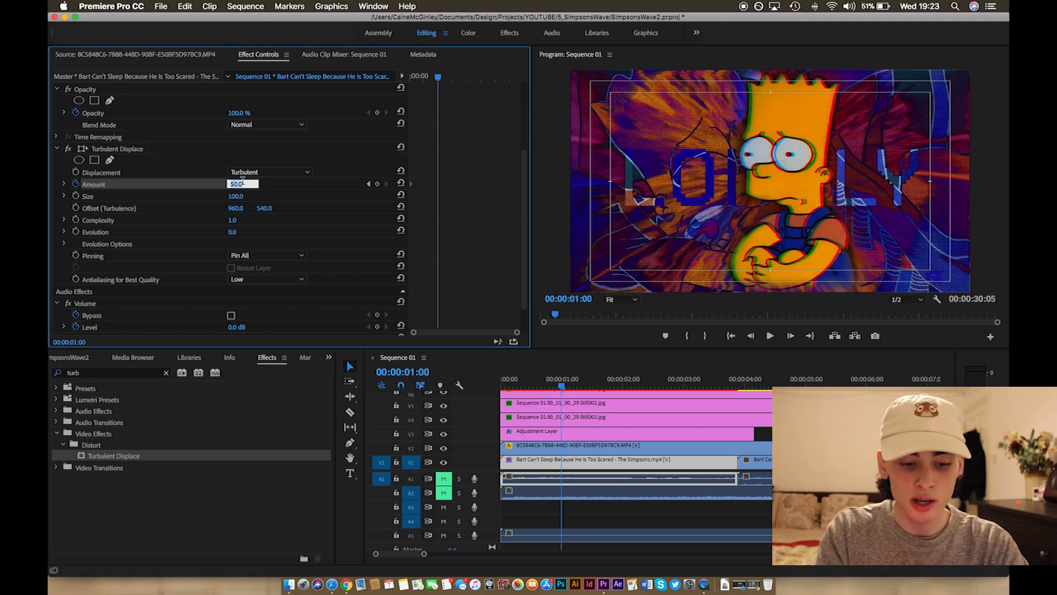
{"action": "type", "text": "100"}
{"action": "key", "text": "Return"}
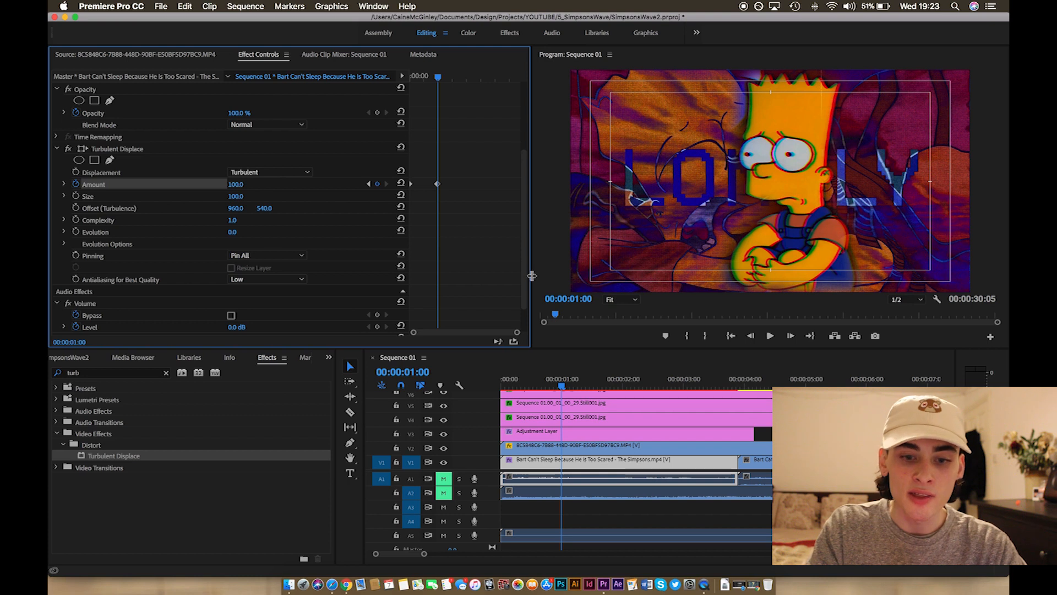
Add a Turbulent Displace Amount keyframe of 50 at 00:00:02:00.
{"action": "left_click", "coordinate": [621, 382]}
{"action": "left_click_drag", "start_coordinate": [622, 382], "coordinate": [624, 384]}
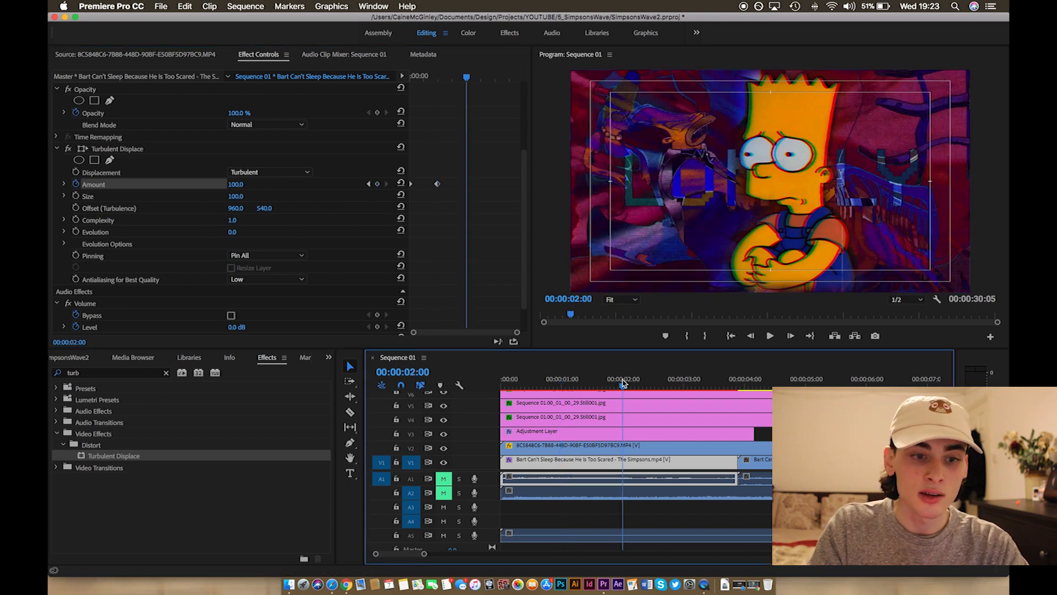
{"action": "left_click", "coordinate": [235, 184]}
{"action": "type", "text": "50"}
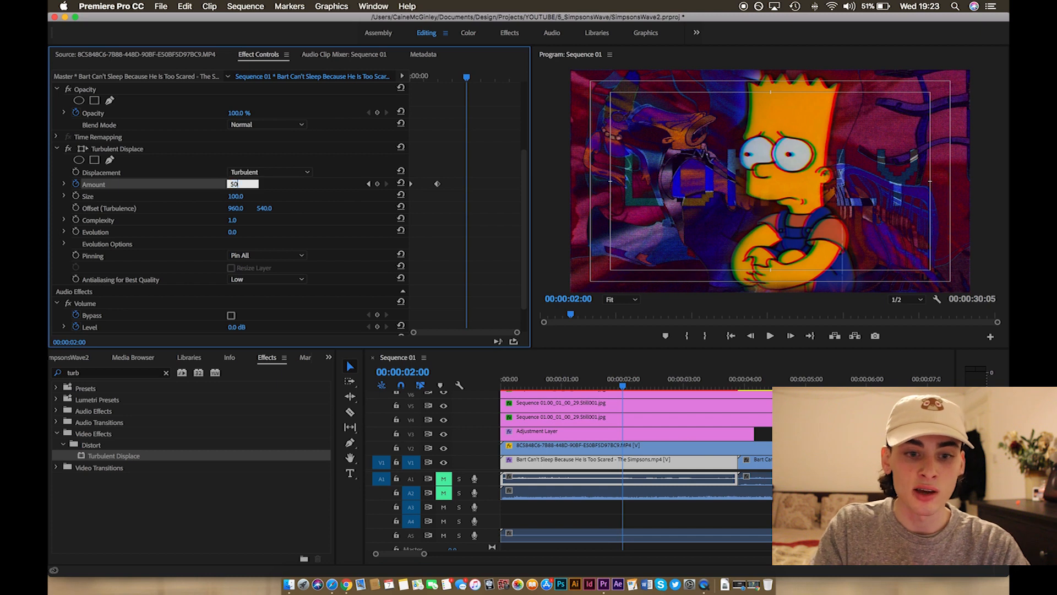
{"action": "key", "text": "Return"}
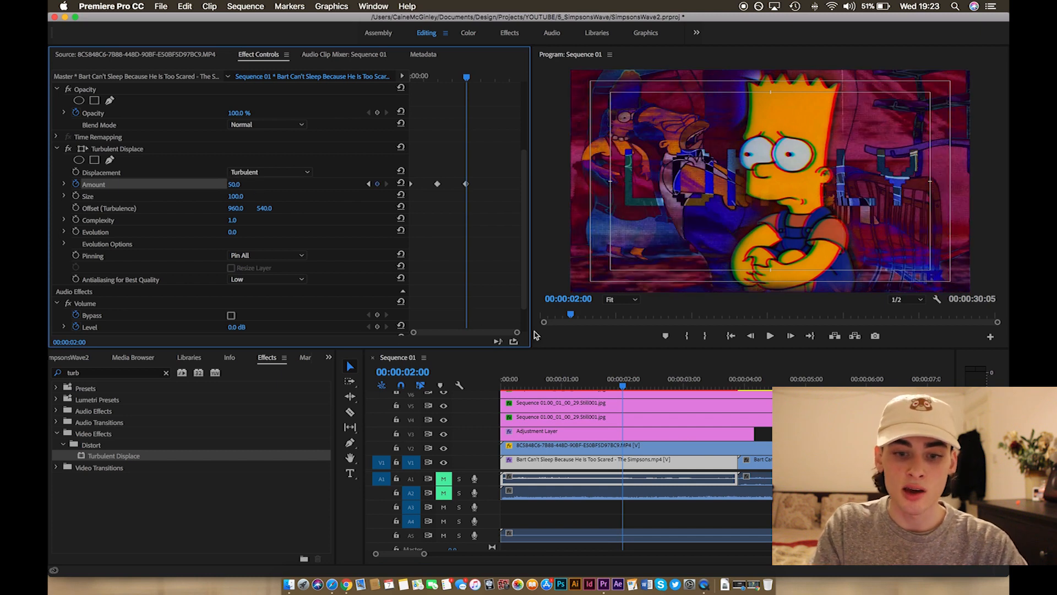